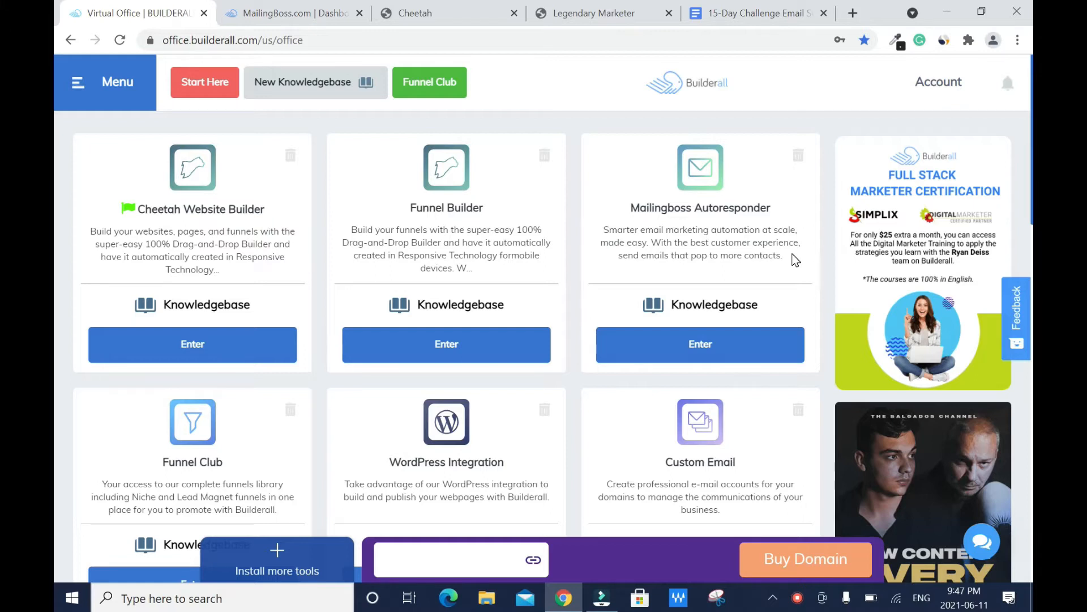
Step: Check the Cheetah website list, then return to the Builderall virtual office
left_click(409, 12)
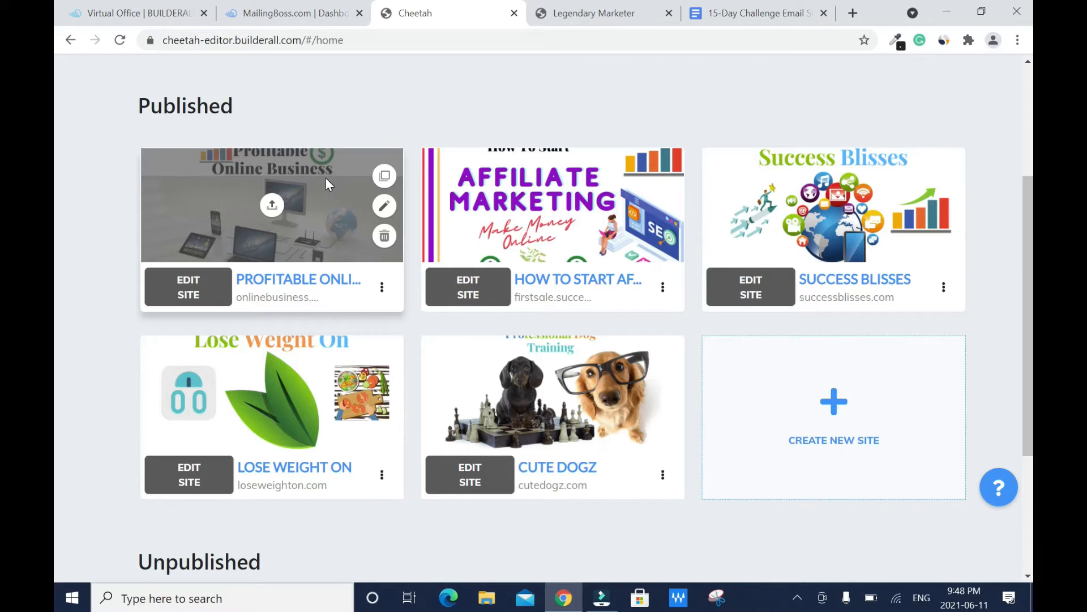
left_click(162, 19)
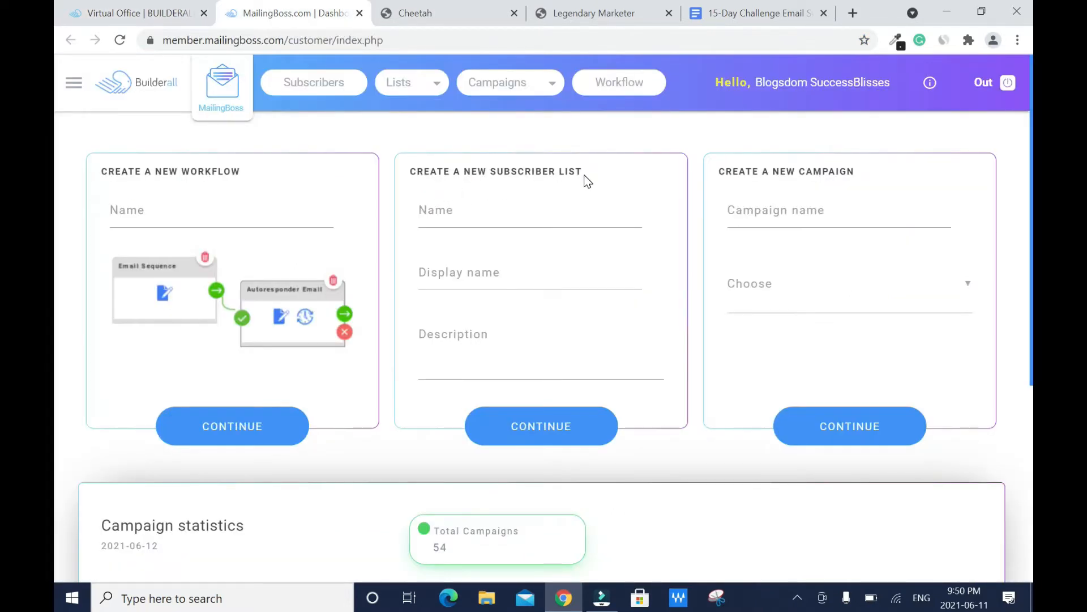
Step: Name the new subscriber list 'Profitable Online Business List'
left_click(584, 211)
type("Pro")
key("Down")
key("Return")
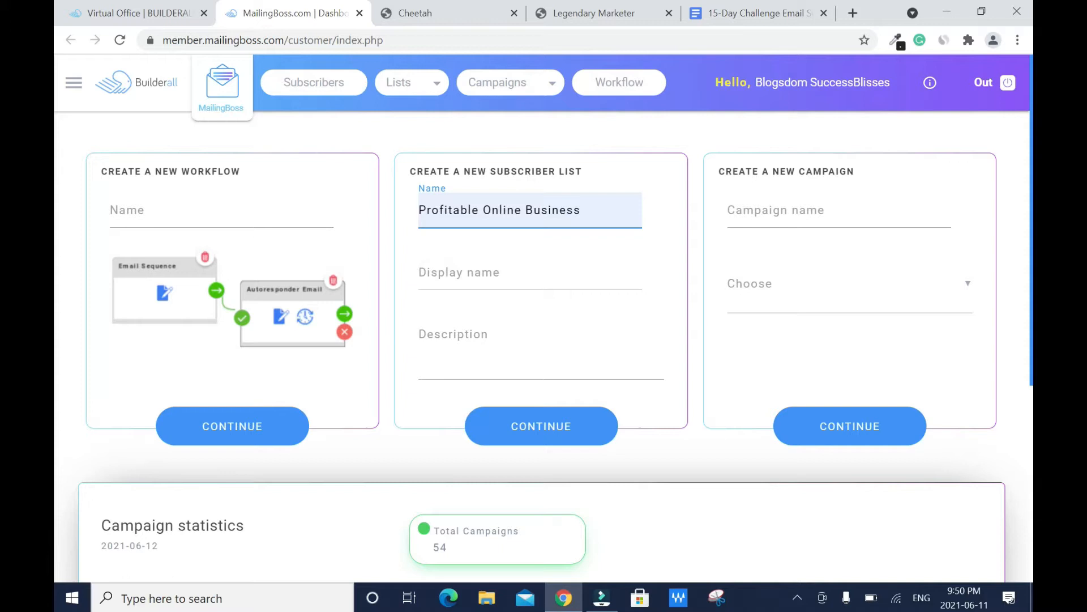
type("List")
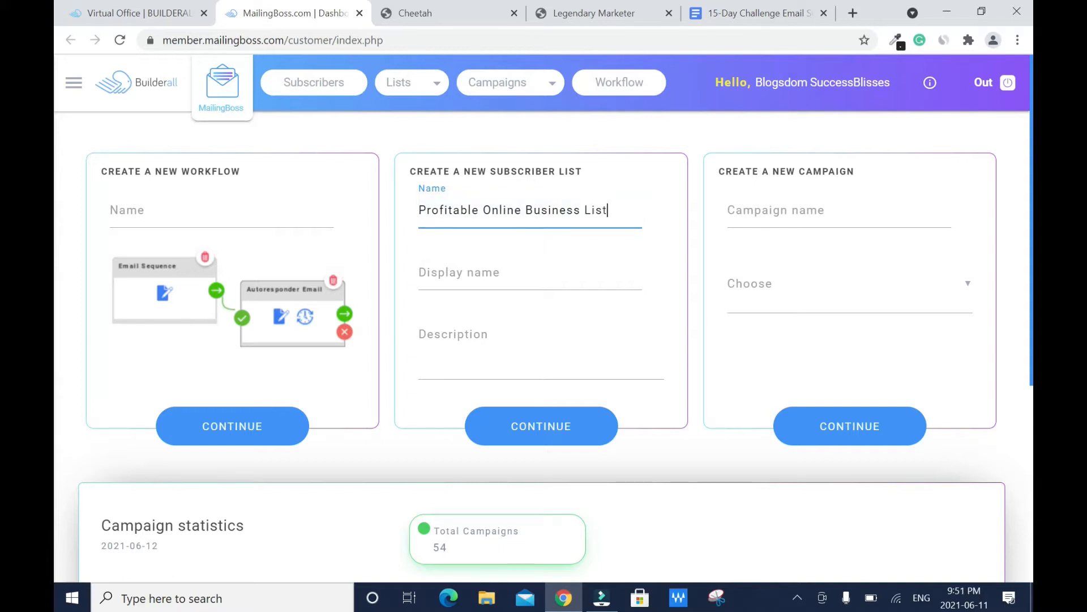
Step: Copy the name into Display name and add description 'Learn how to start a successful online business without experience.'
double_click(502, 210)
triple_click(490, 205)
right_click(490, 205)
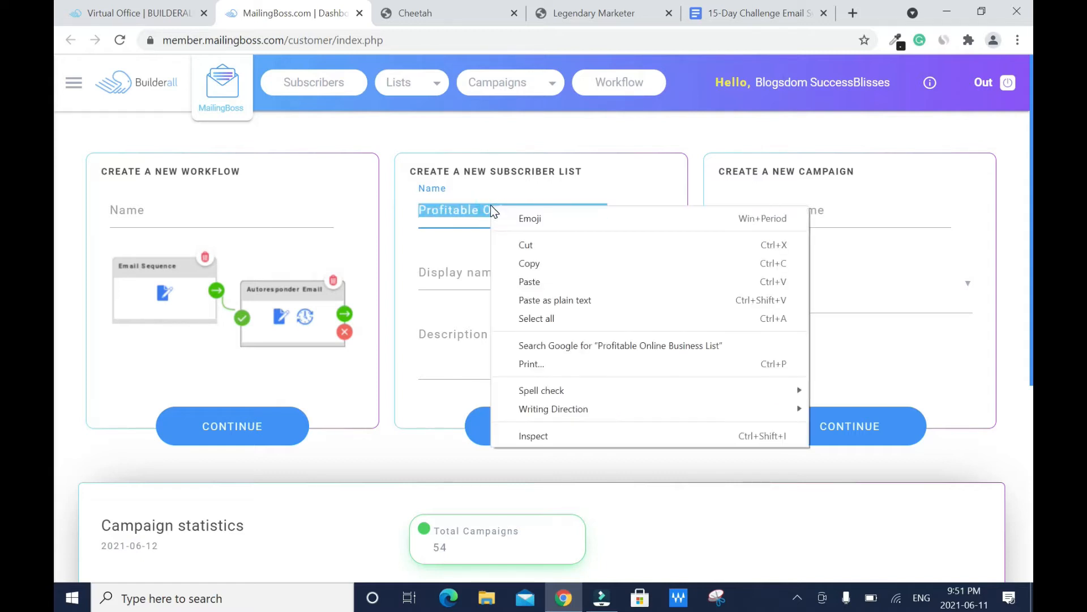
left_click(547, 264)
left_click(499, 266)
right_click(501, 265)
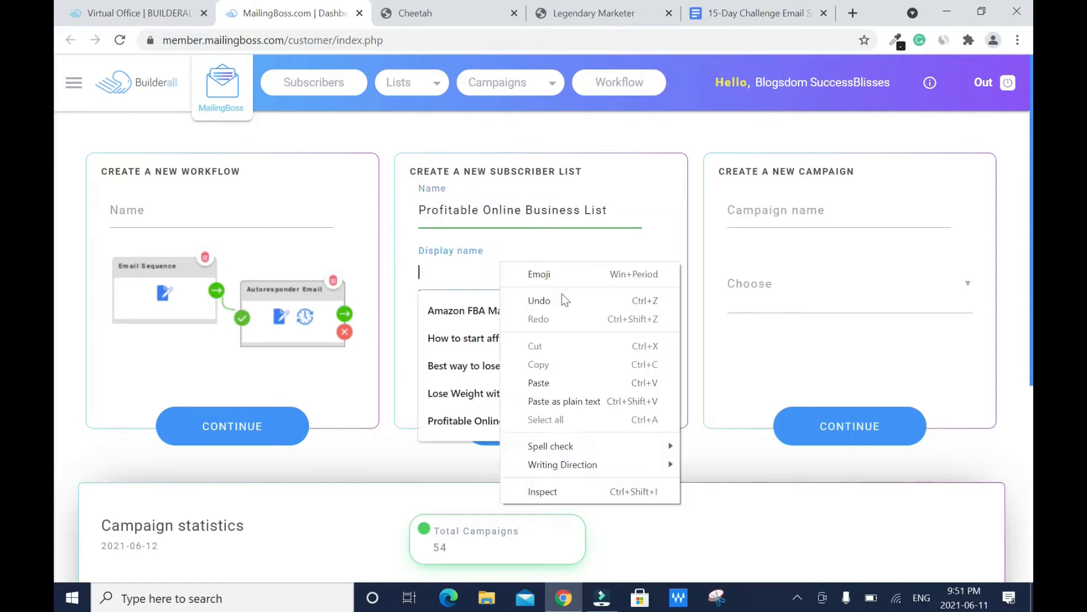
left_click(539, 383)
key("Tab")
type("Learn how to start a ")
type("successful onl")
type("ine business without ")
type("experience.")
Step: Continue to the new list's settings and choose Single opt-in and Single opt-out
left_click(574, 426)
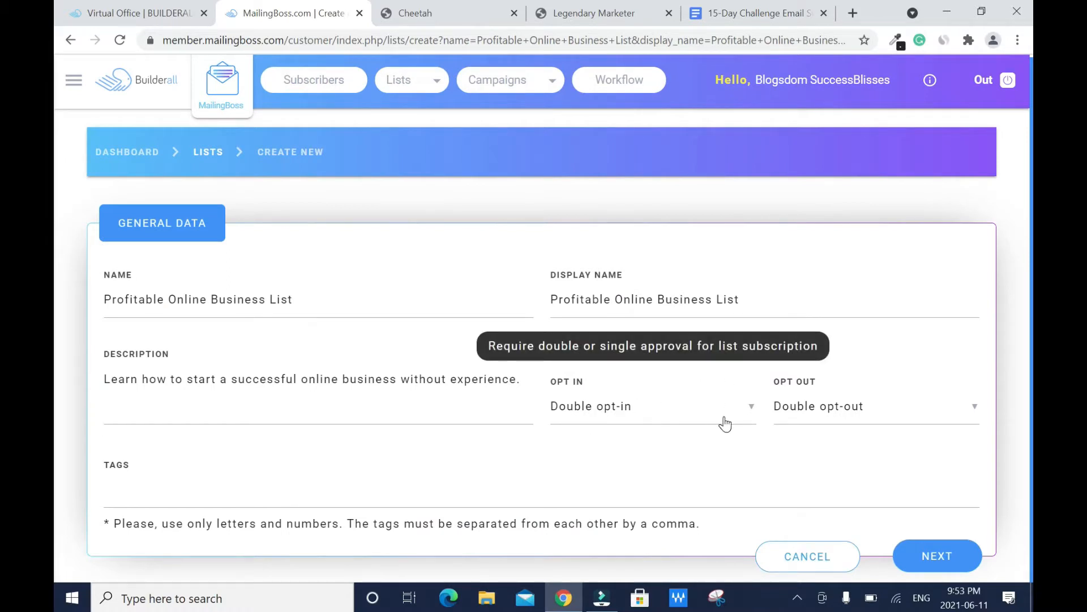
left_click(746, 408)
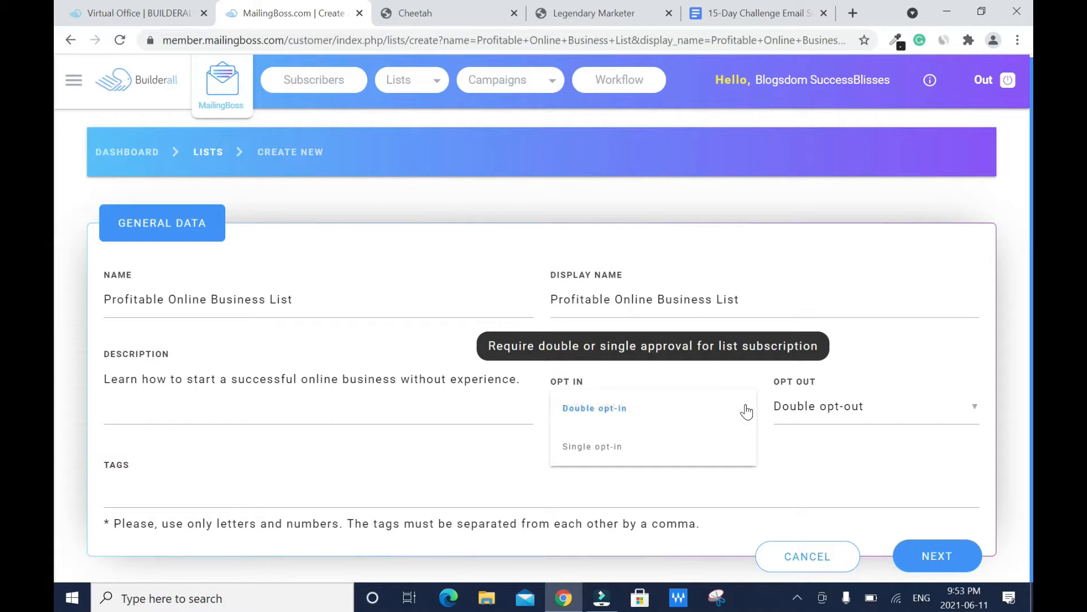
left_click(623, 448)
left_click(903, 408)
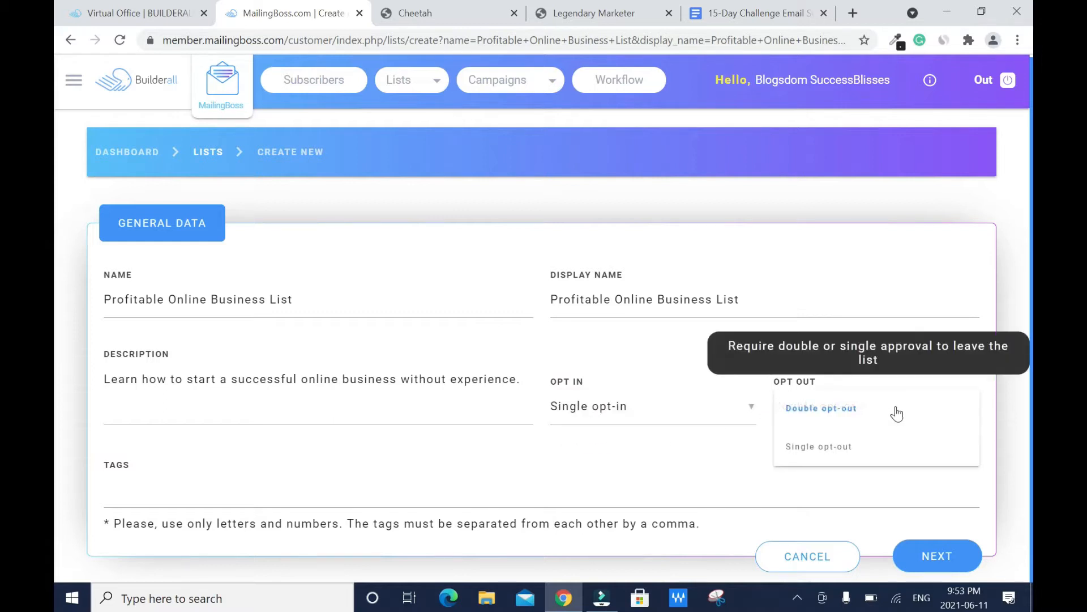
left_click(804, 461)
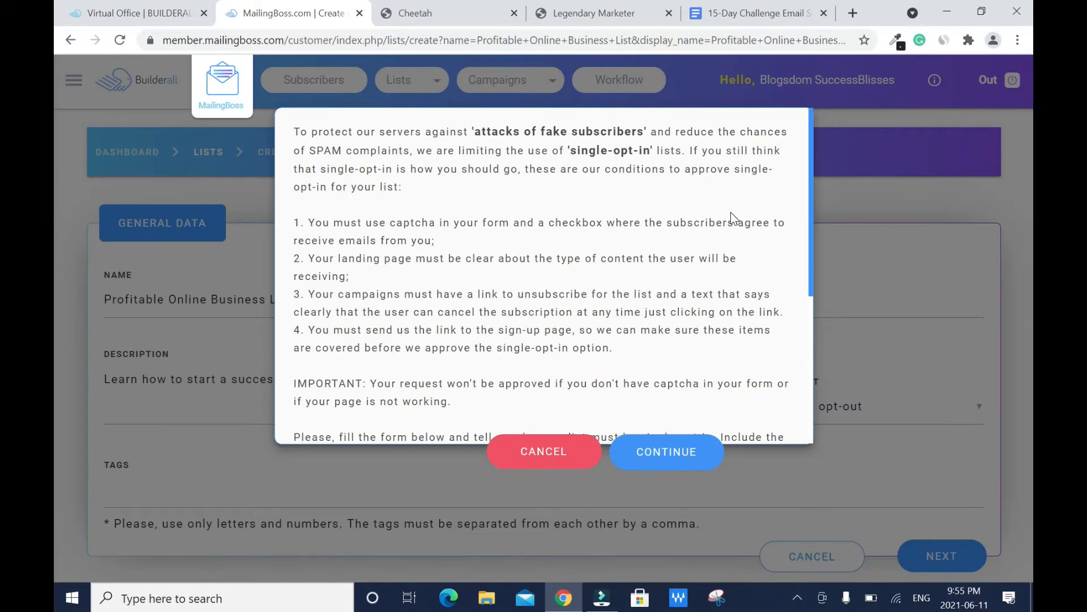
Step: Scroll the single-opt-in notice down to its sign-up URL and justification fields
scroll(731, 212, "down", 3)
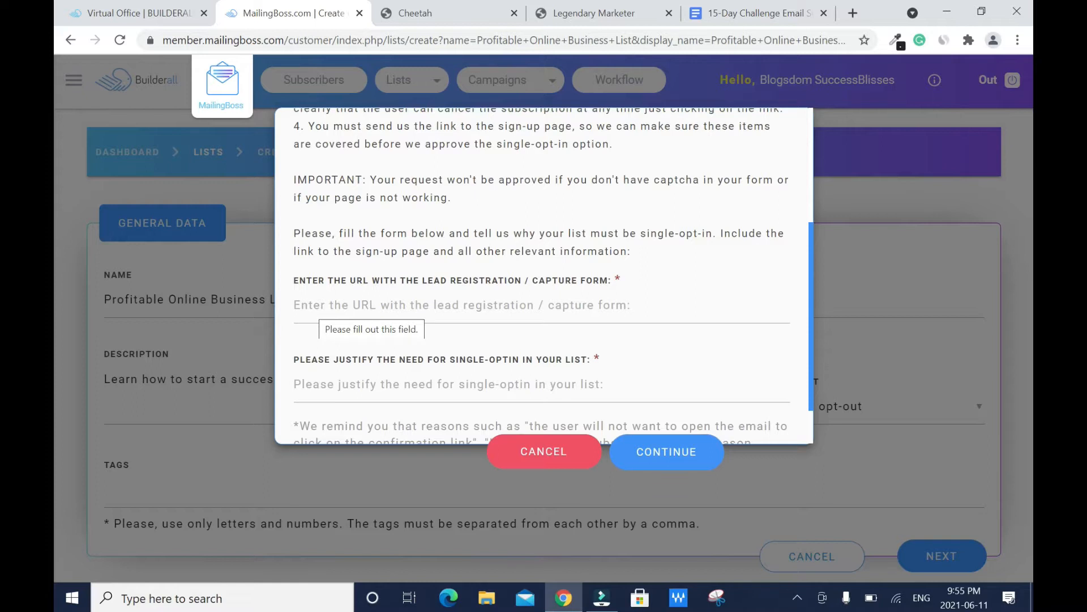
Step: Copy the live Profitable Online Business site address (onlinebusiness.successblisses.com) from Cheetah for MailingBoss
left_click(431, 13)
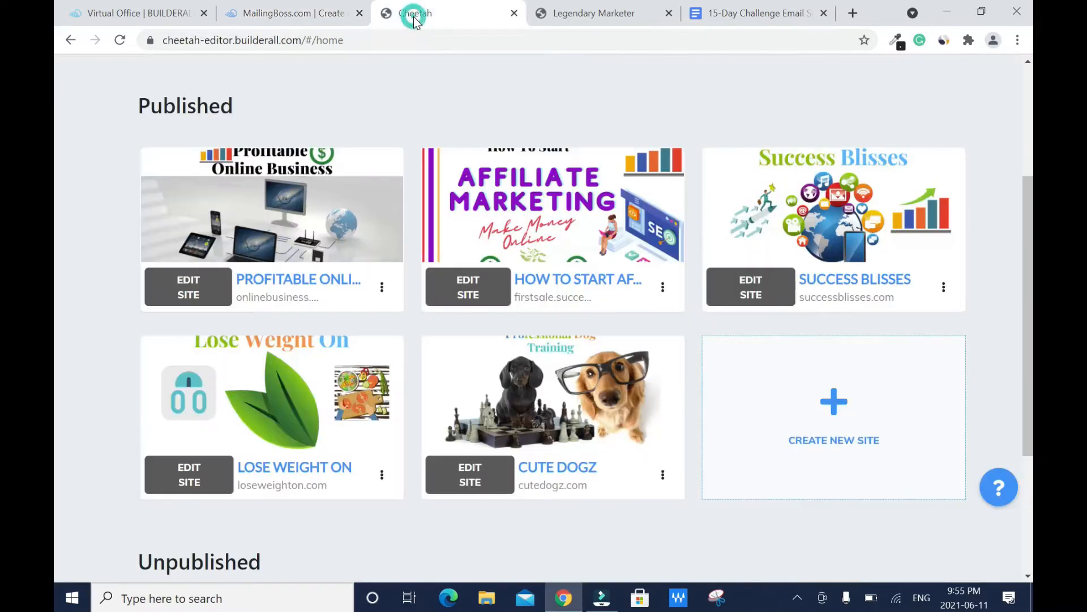
left_click(382, 287)
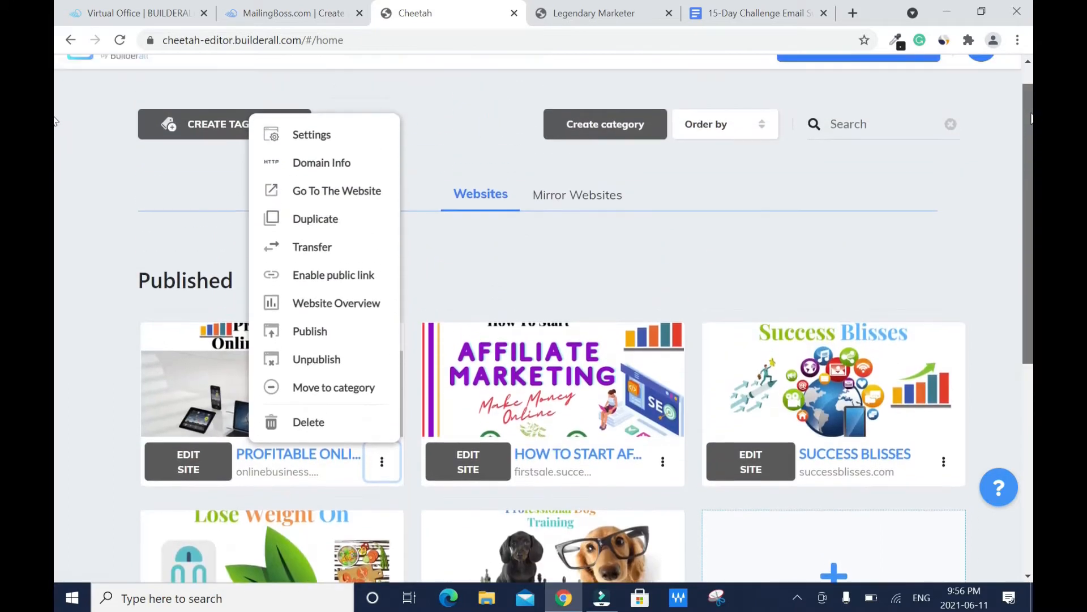
left_click(350, 191)
left_click_drag(164, 40, 359, 40)
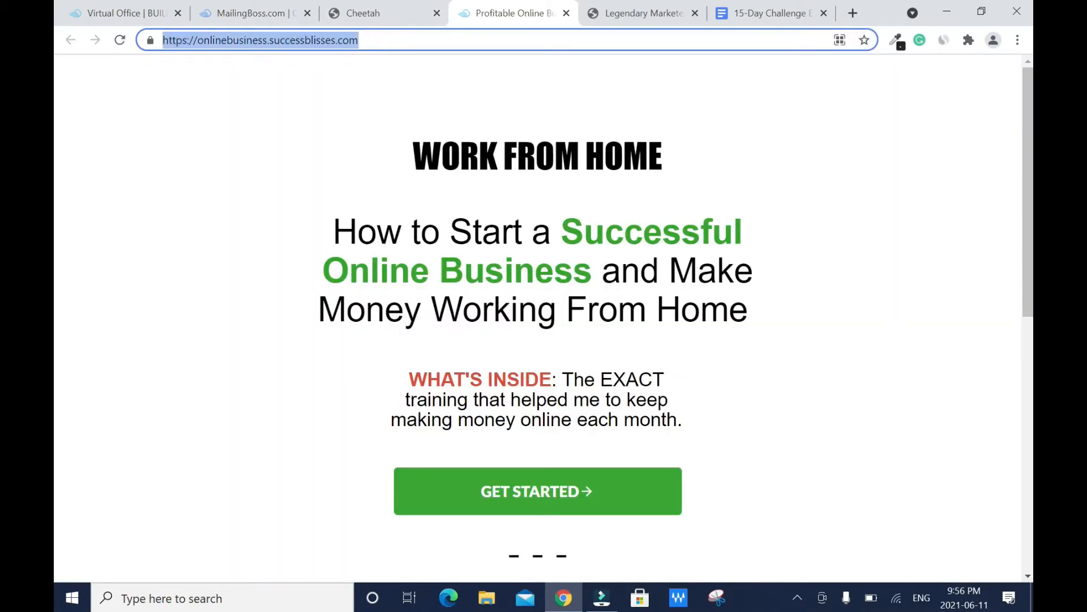
right_click(253, 43)
left_click(289, 128)
left_click(245, 14)
right_click(413, 305)
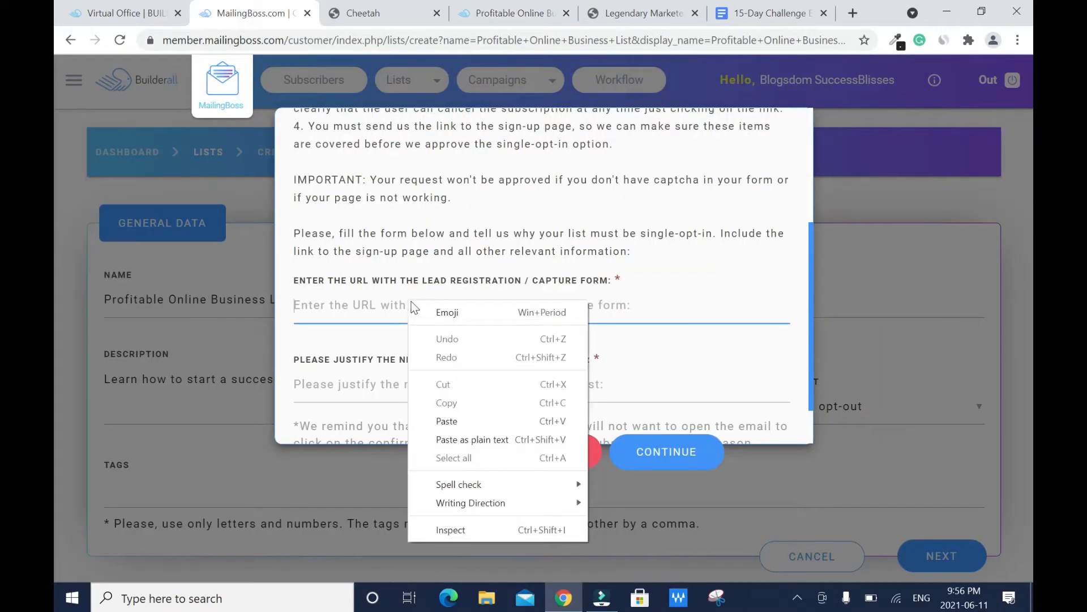
Step: Paste the site URL, enter a justification ending 'of this niche.', and submit the request
left_click(456, 426)
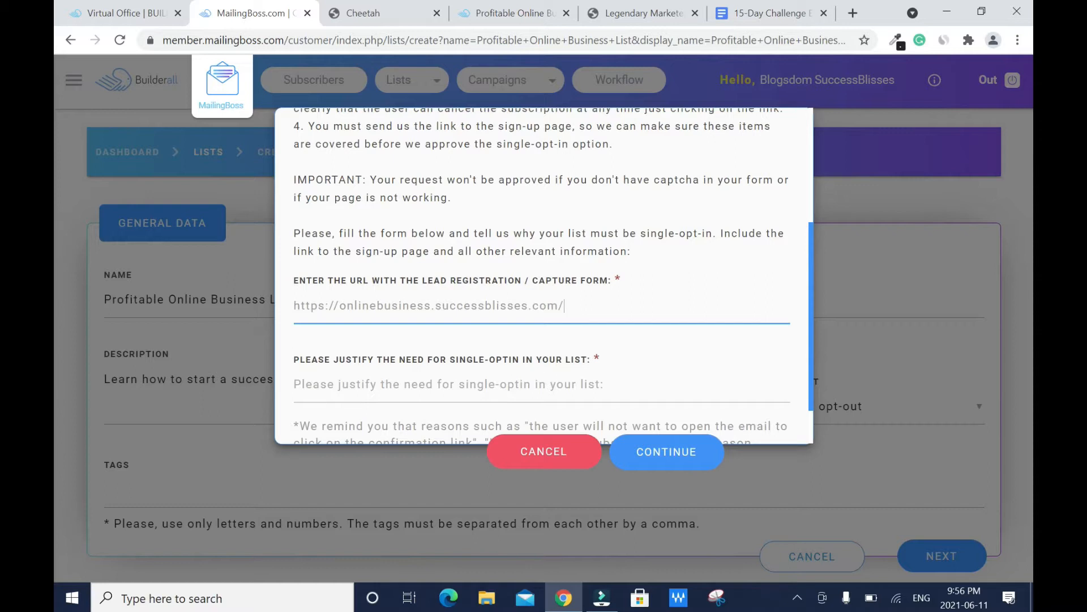
left_click(512, 385)
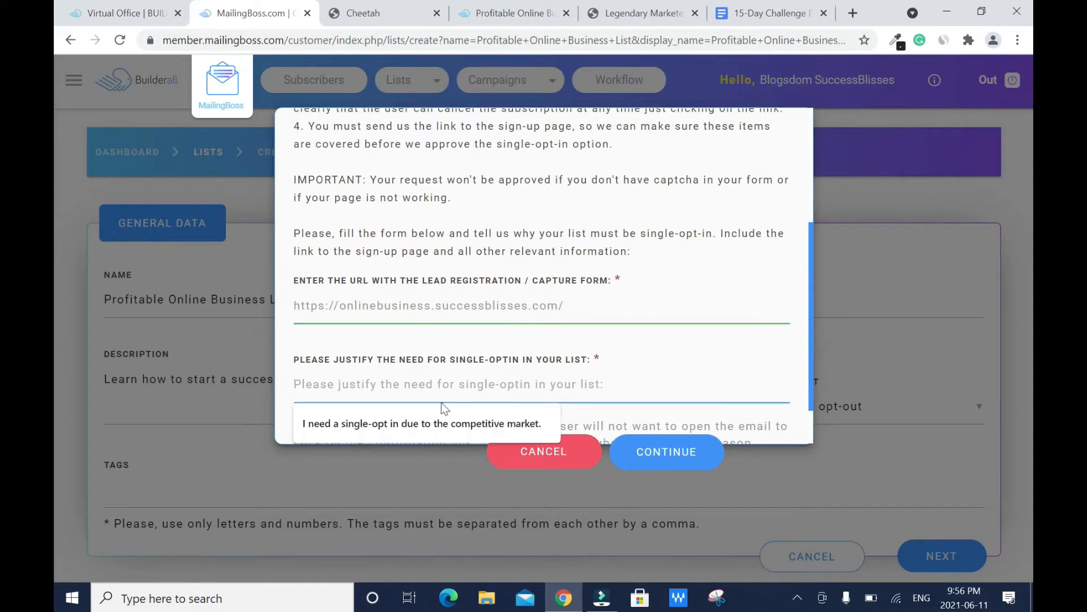
left_click(411, 425)
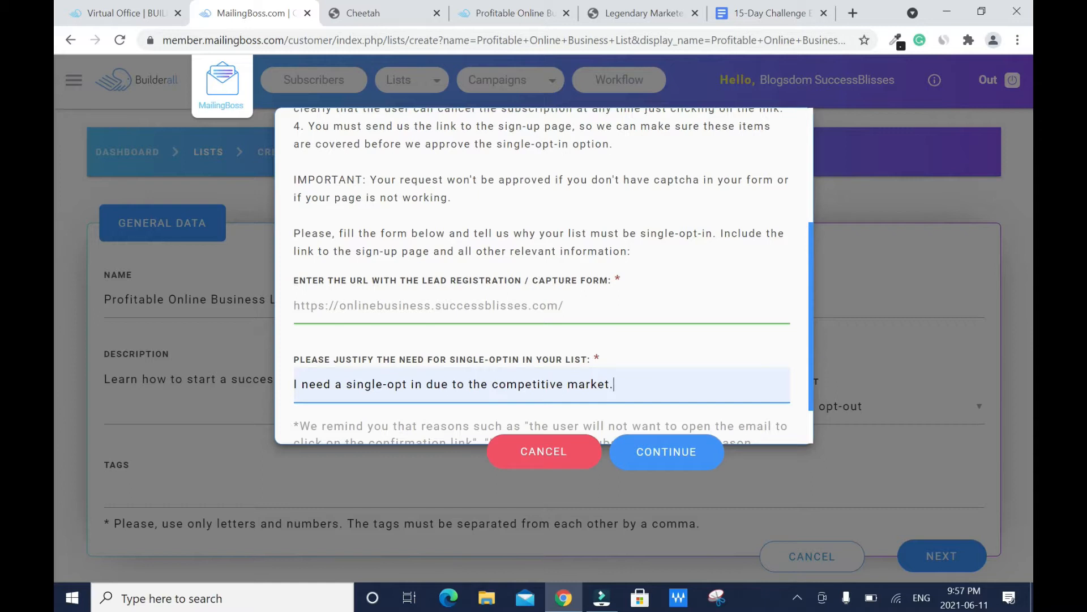
left_click(628, 384)
key("BackSpace")
type("of")
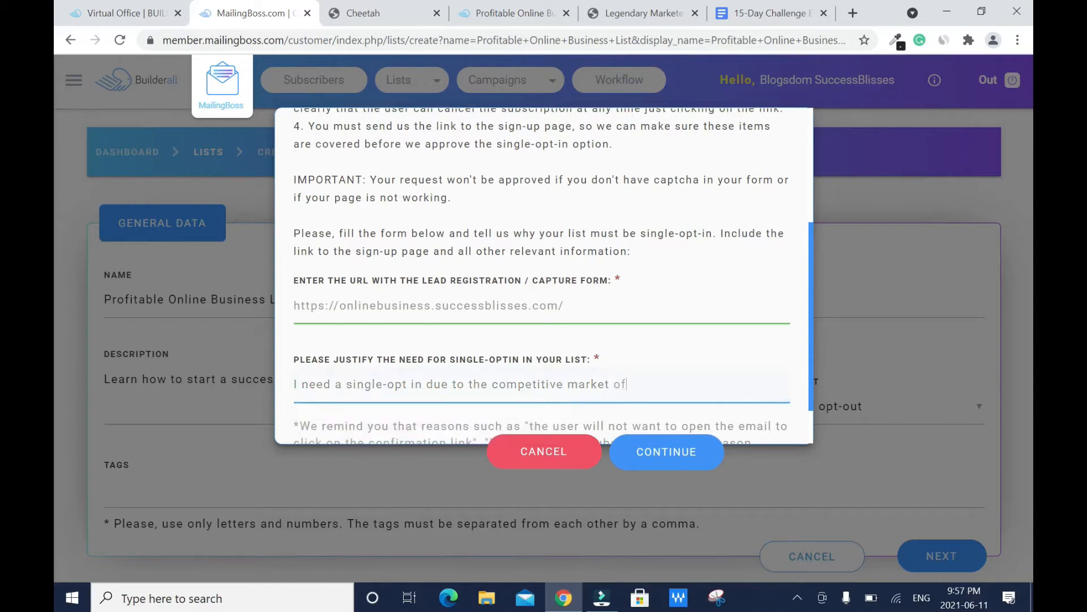
type(" this niche.")
scroll(810, 352, "down", 2)
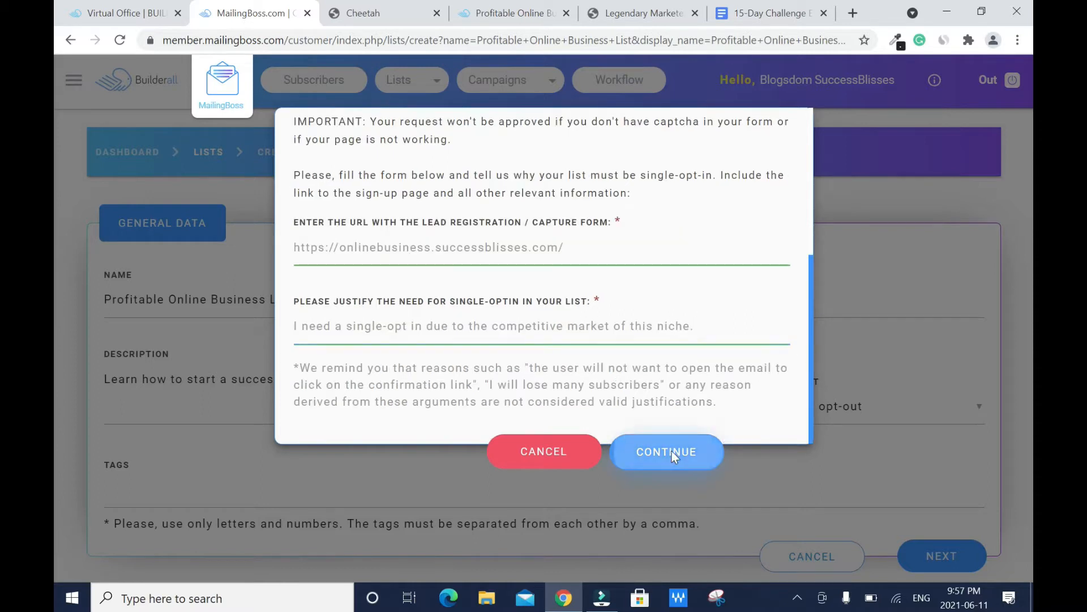
left_click(672, 451)
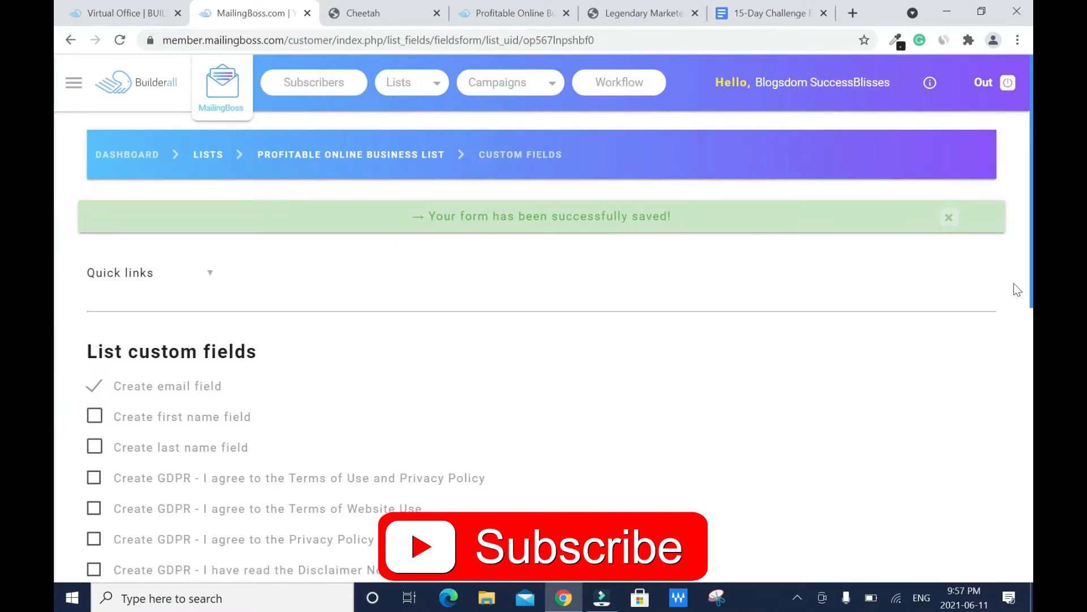
scroll(200, 251, "down", 3)
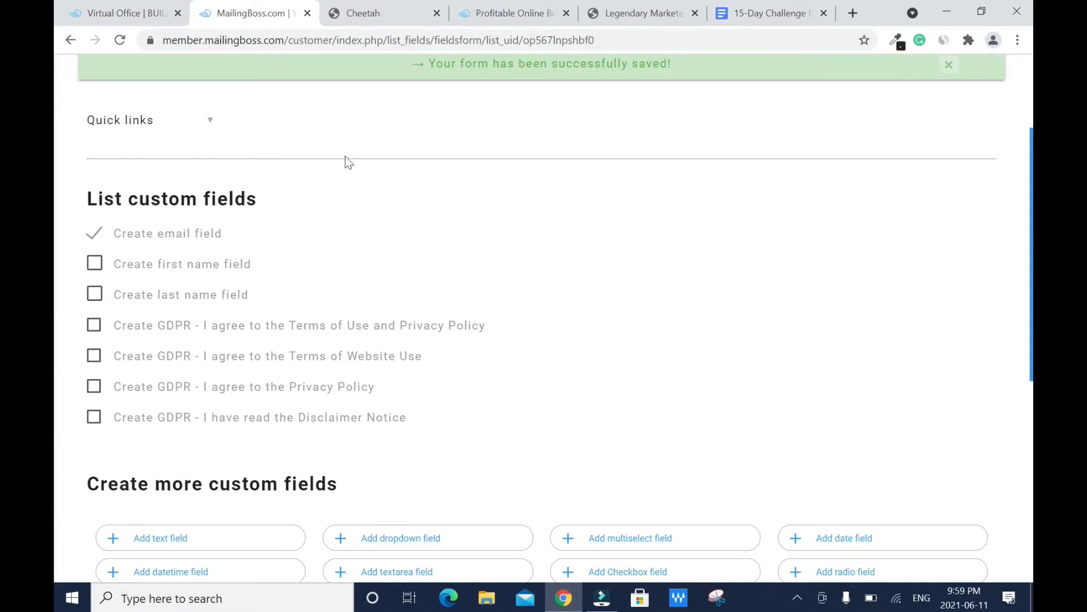
left_click(381, 12)
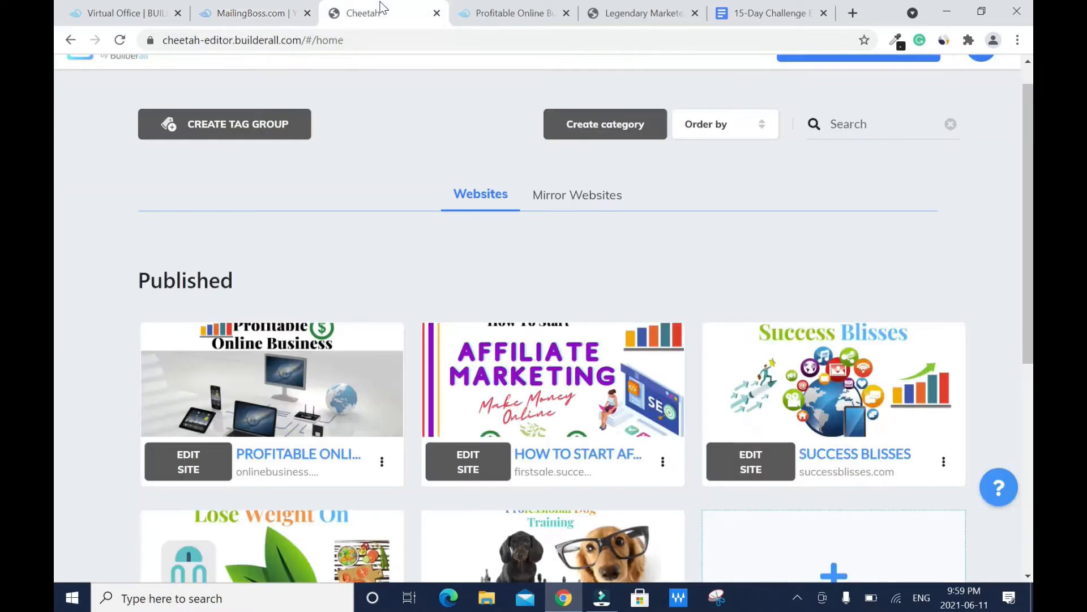
left_click(491, 17)
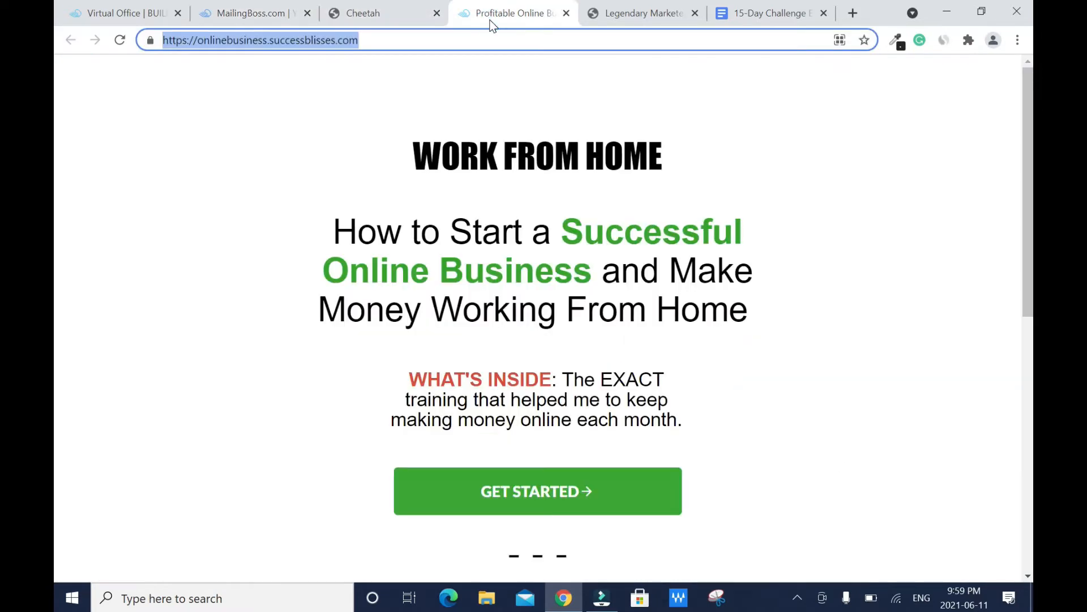
left_click(628, 495)
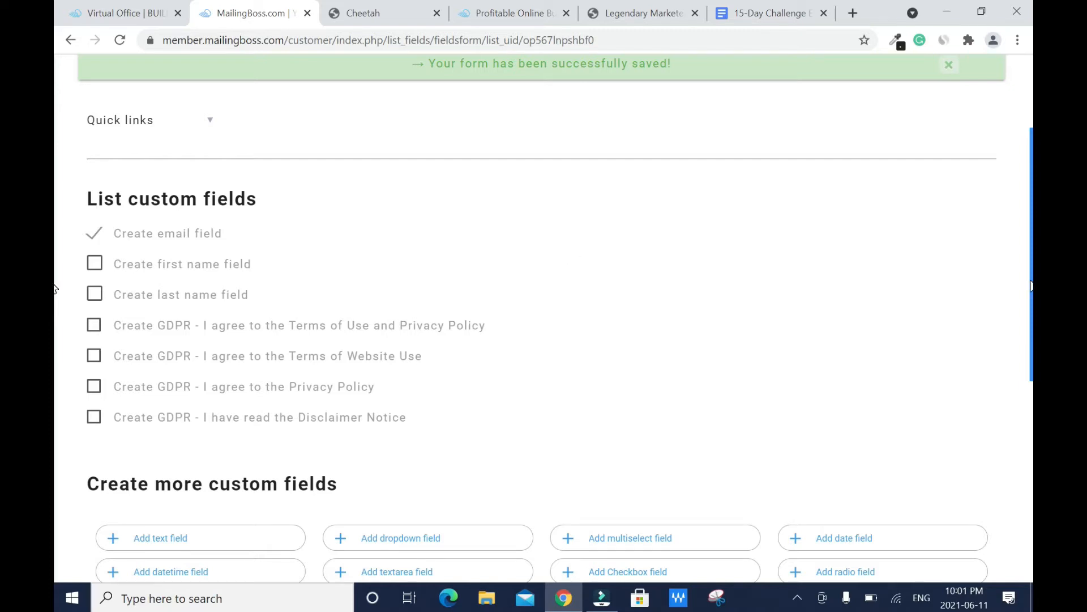
scroll(544, 317, "down", 7)
Step: Save the list's custom fields and go to Campaigns > Email Sequence
left_click(920, 533)
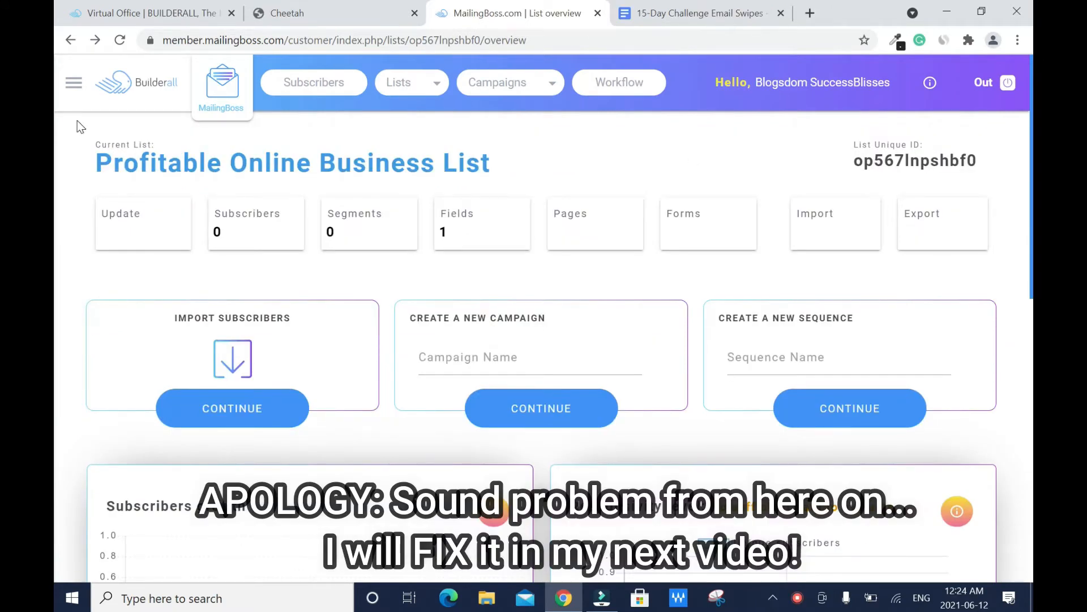
left_click(72, 85)
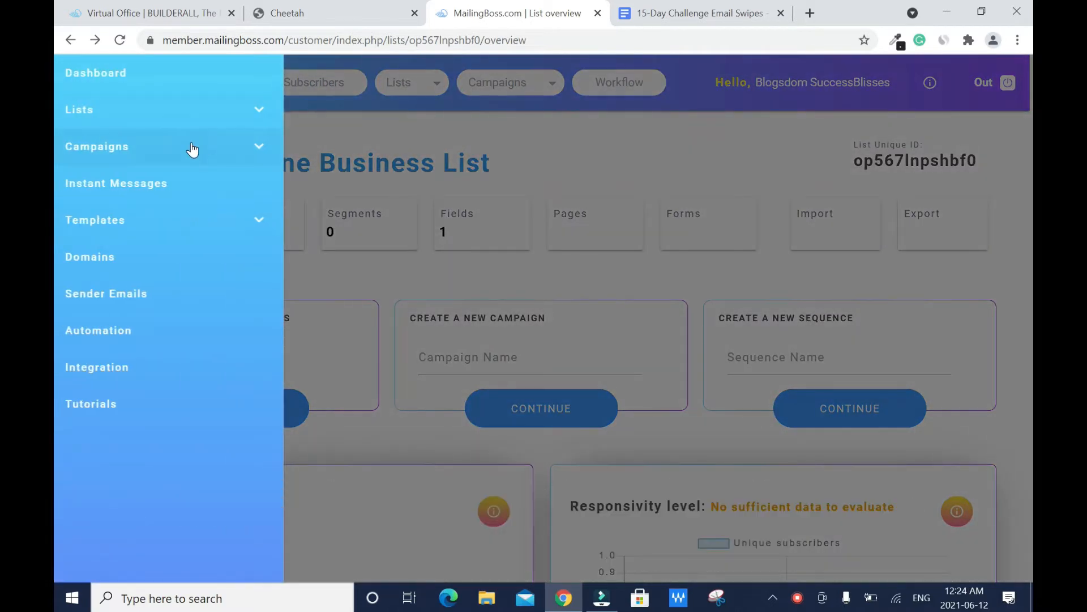
left_click(194, 147)
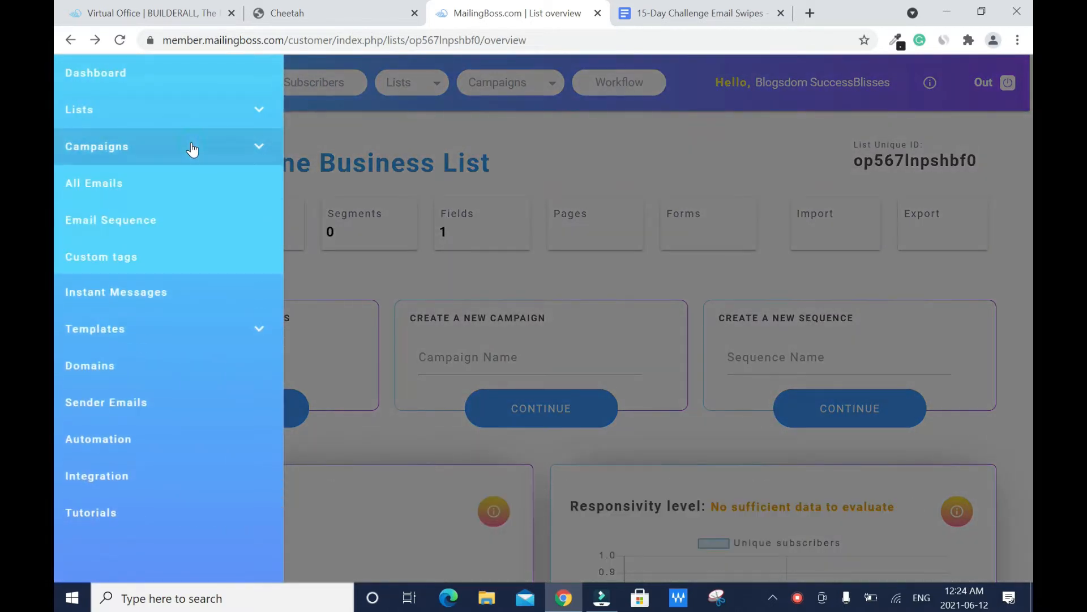
left_click(140, 226)
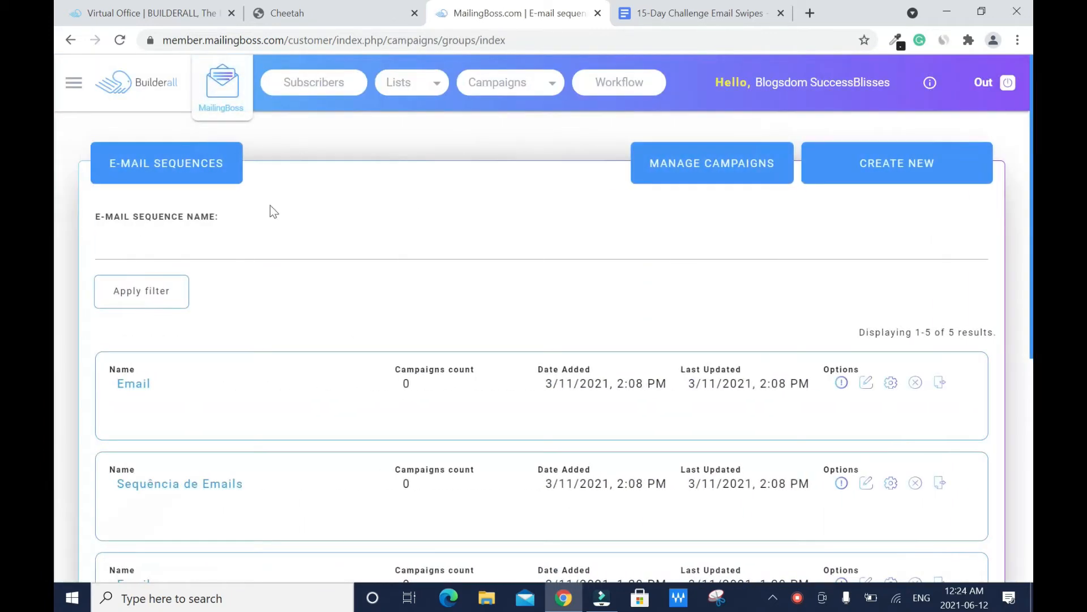
Step: Create 'Profitable Online Business Sequence' on the Profitable Online Business list, for future subscribers only
left_click(905, 173)
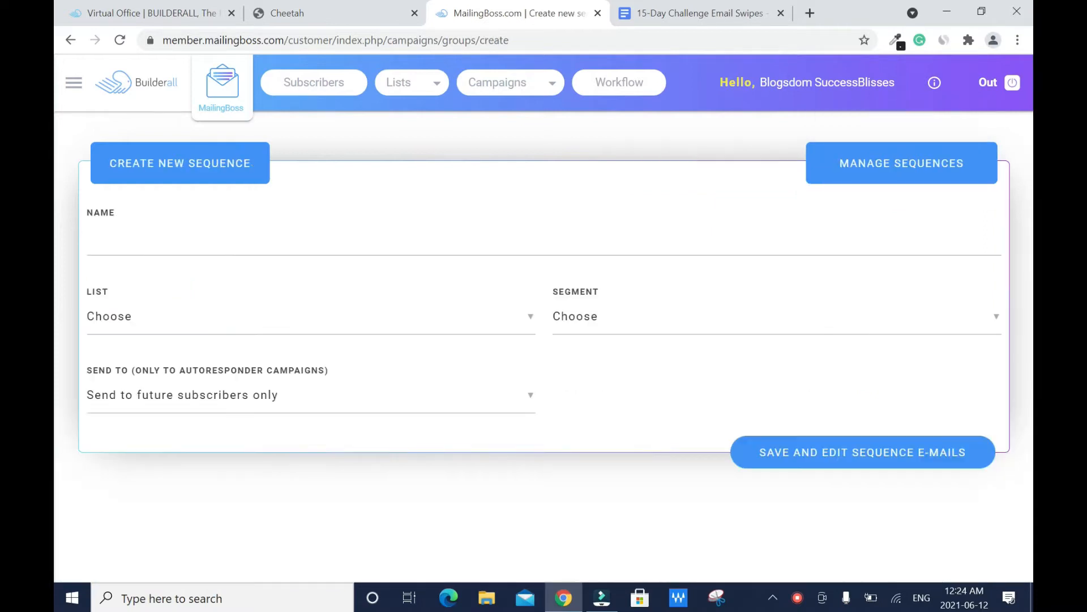
type("Profi")
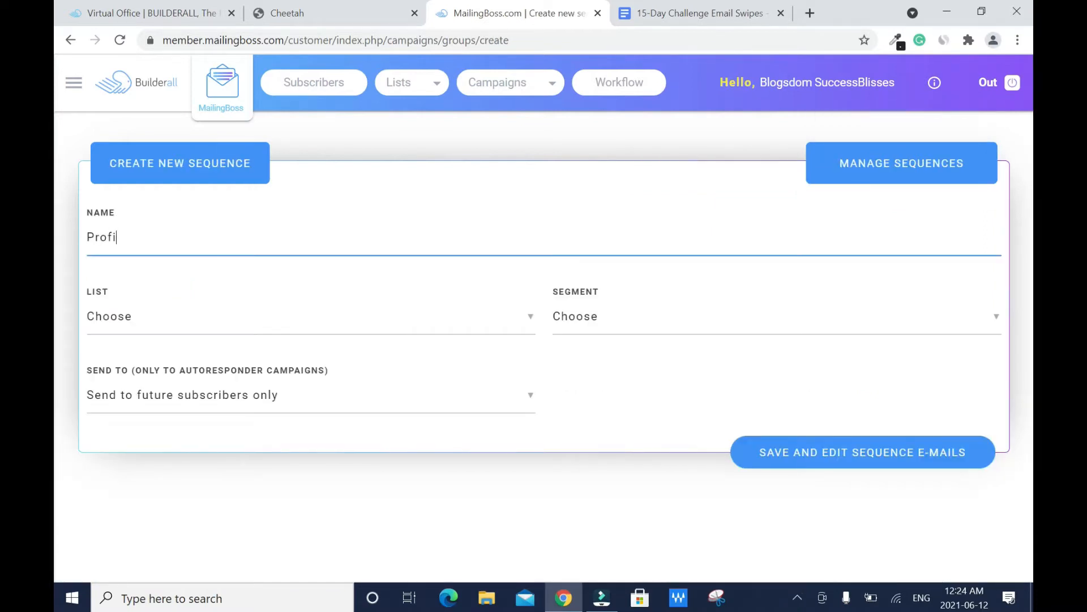
type("table Online Busin")
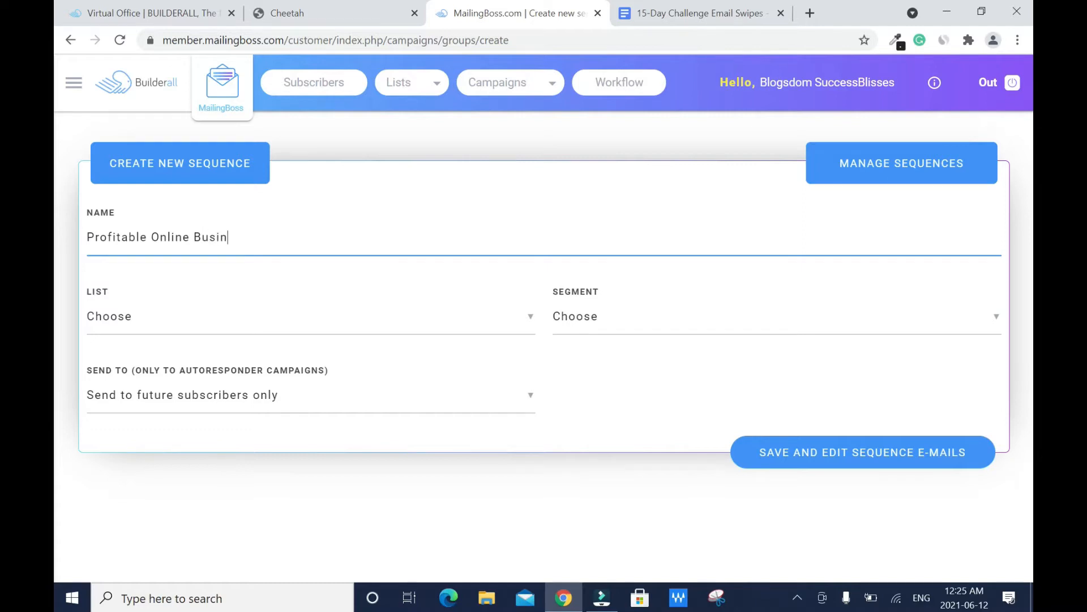
type("ess Sequence")
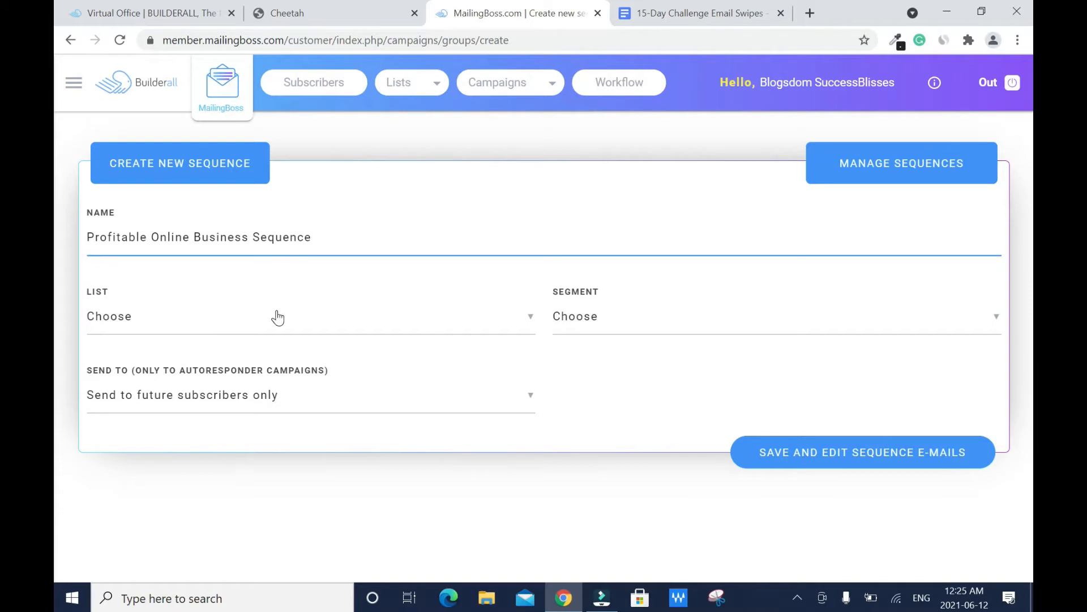
left_click(527, 323)
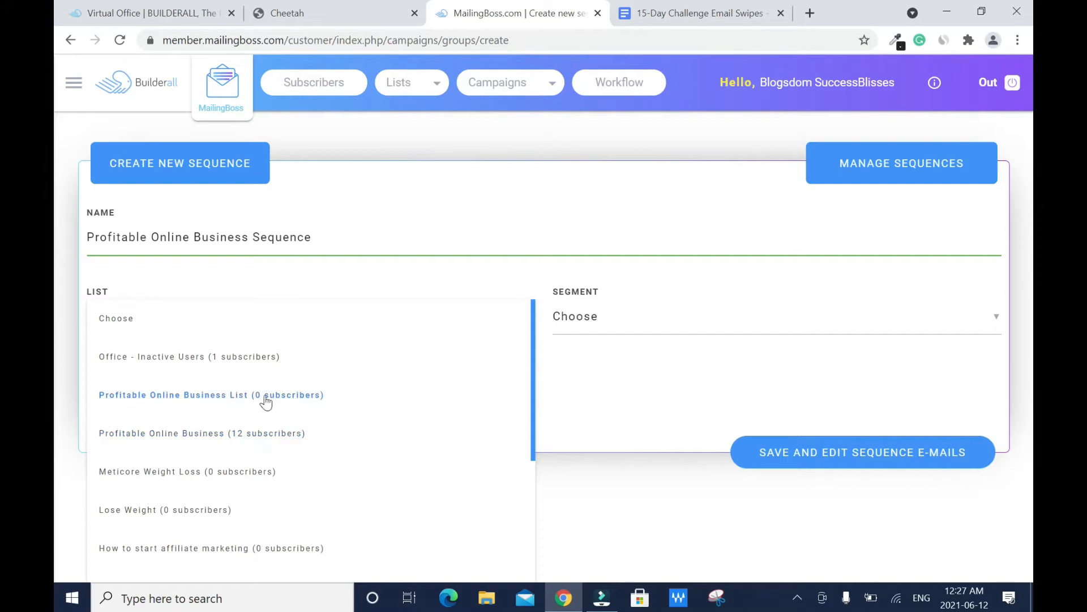
left_click(235, 439)
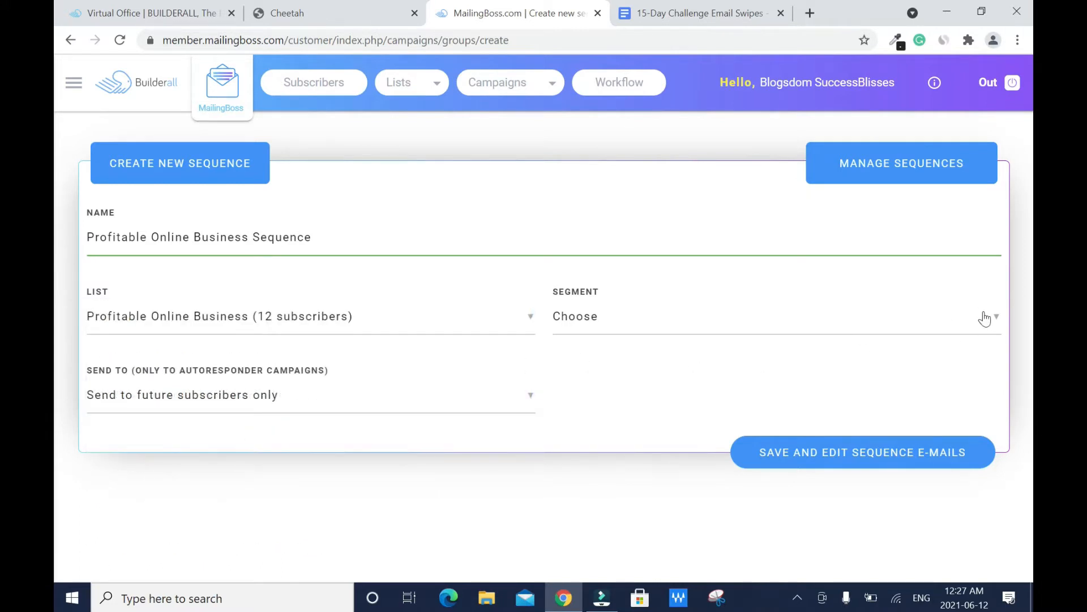
left_click(530, 402)
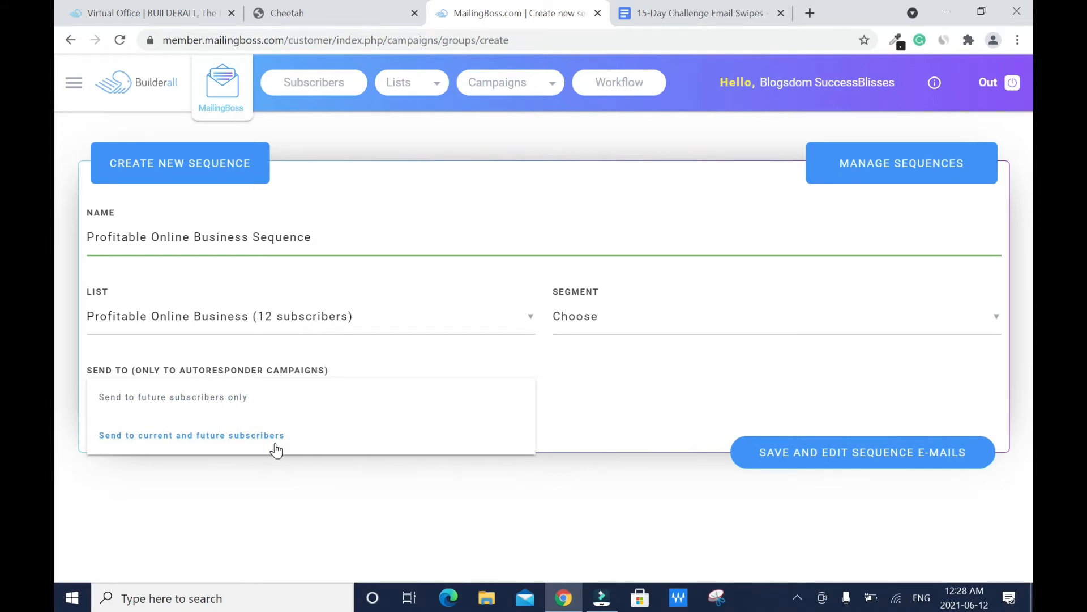
left_click(398, 410)
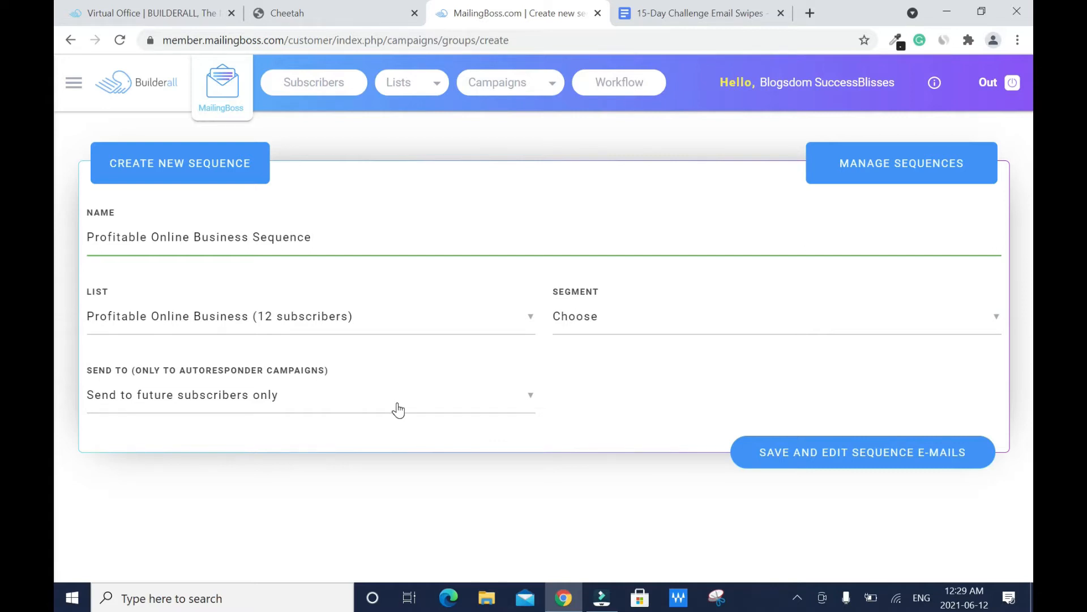
Step: Save the sequence to edit its emails, then bring up the 15-Day Challenge Email Swipes document
left_click(866, 457)
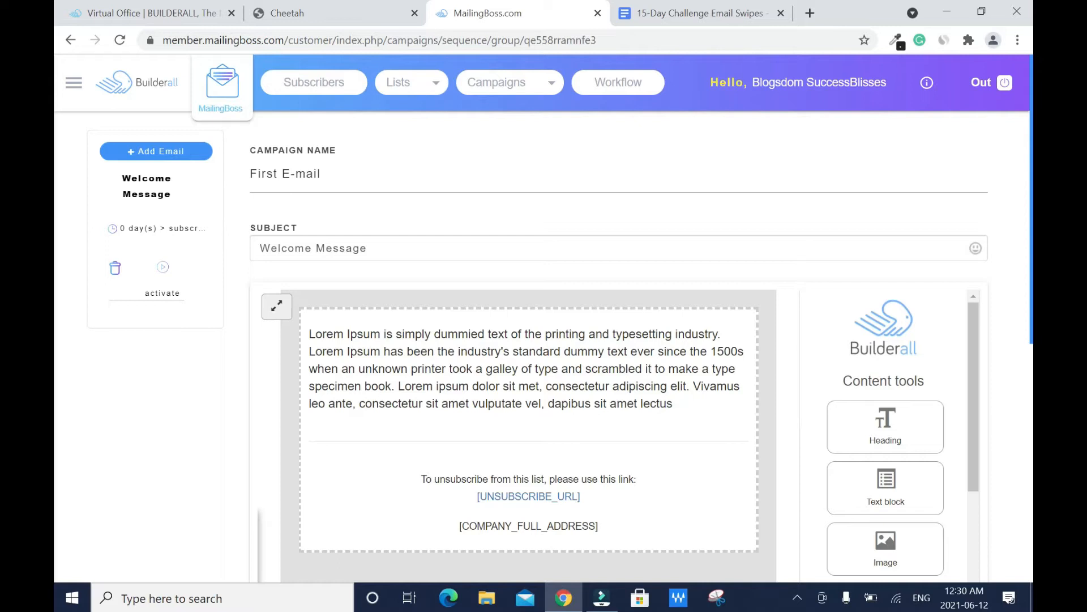
left_click(711, 7)
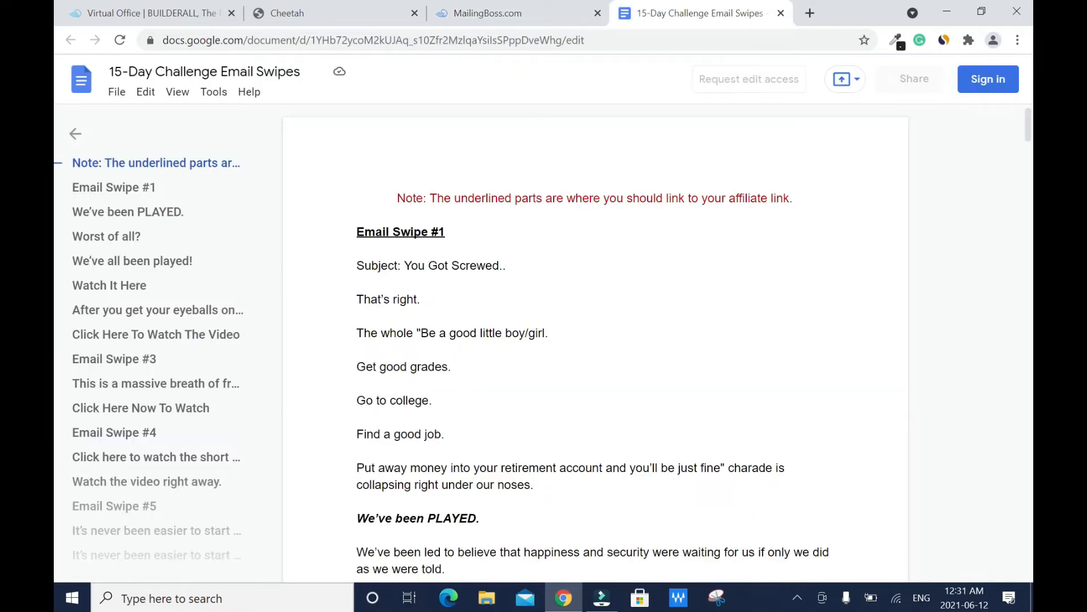
Step: Set the first email's subject to 'You Got Screwed..' plus a drooling-face emoji
left_click_drag(404, 266, 513, 266)
key("ctrl+c")
left_click(487, 12)
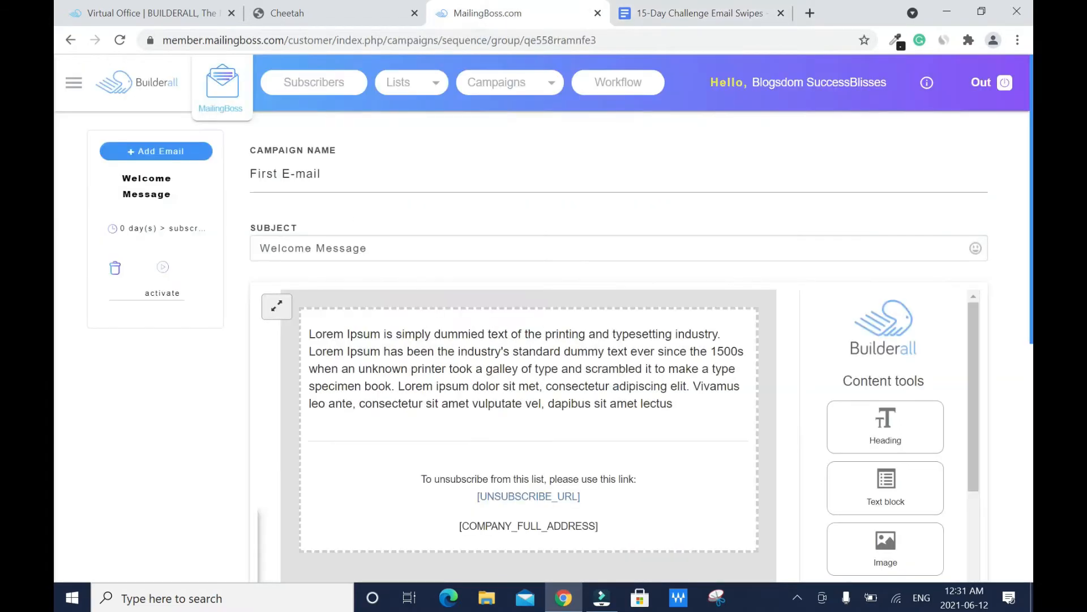
right_click(312, 247)
left_click(516, 232)
right_click(339, 248)
left_click(374, 369)
left_click_drag(339, 248, 260, 249)
key("BackSpace")
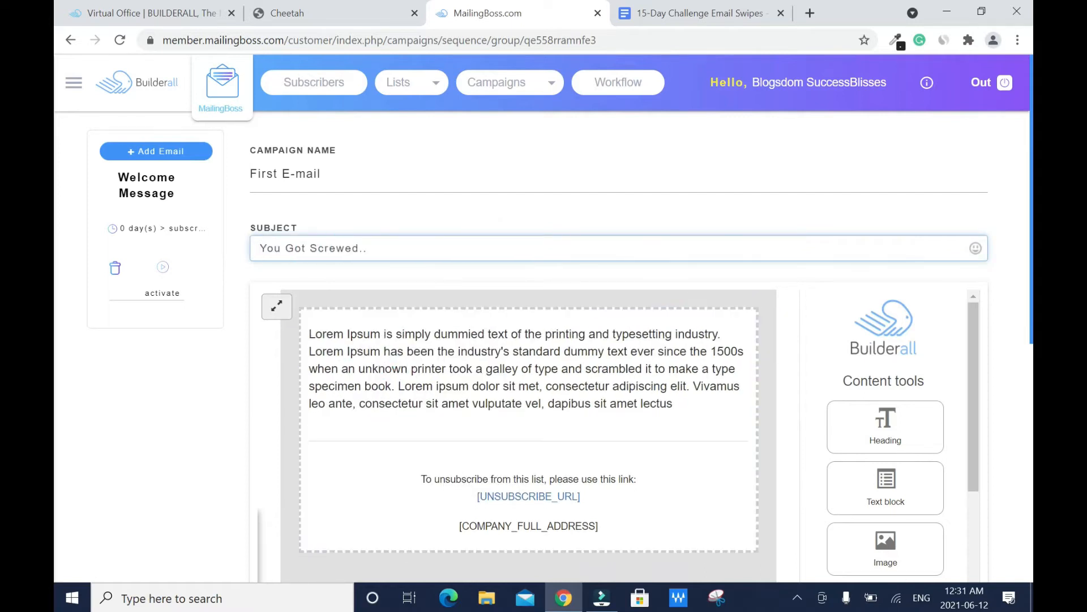
left_click(976, 249)
scroll(861, 340, "down", 1)
left_click(846, 327)
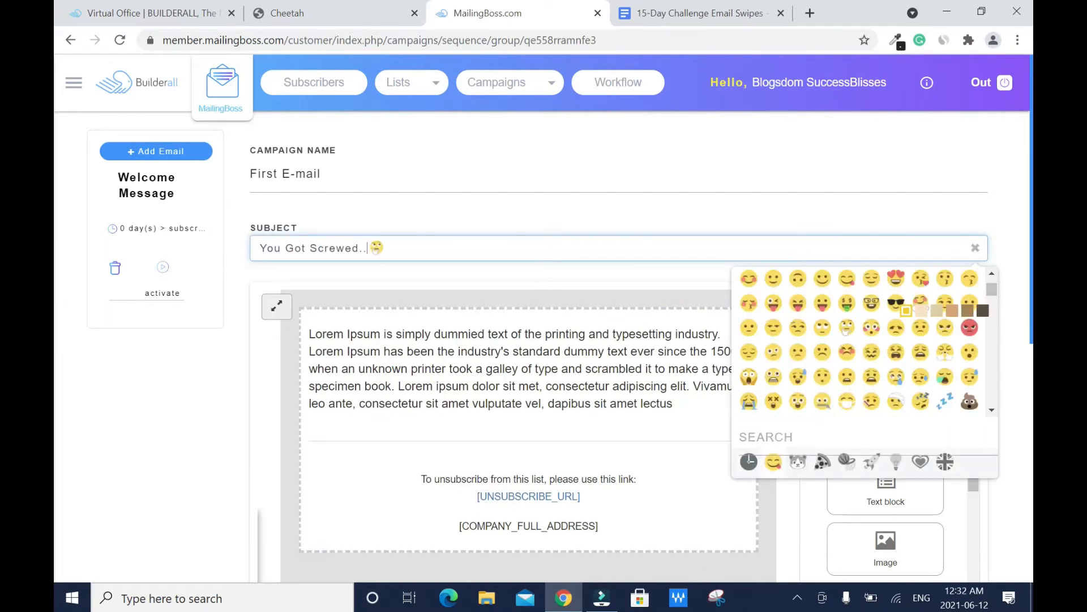
Step: Delete the Lorem Ipsum placeholder text from the email body
left_click(518, 220)
left_click(695, 409)
key("ctrl+a")
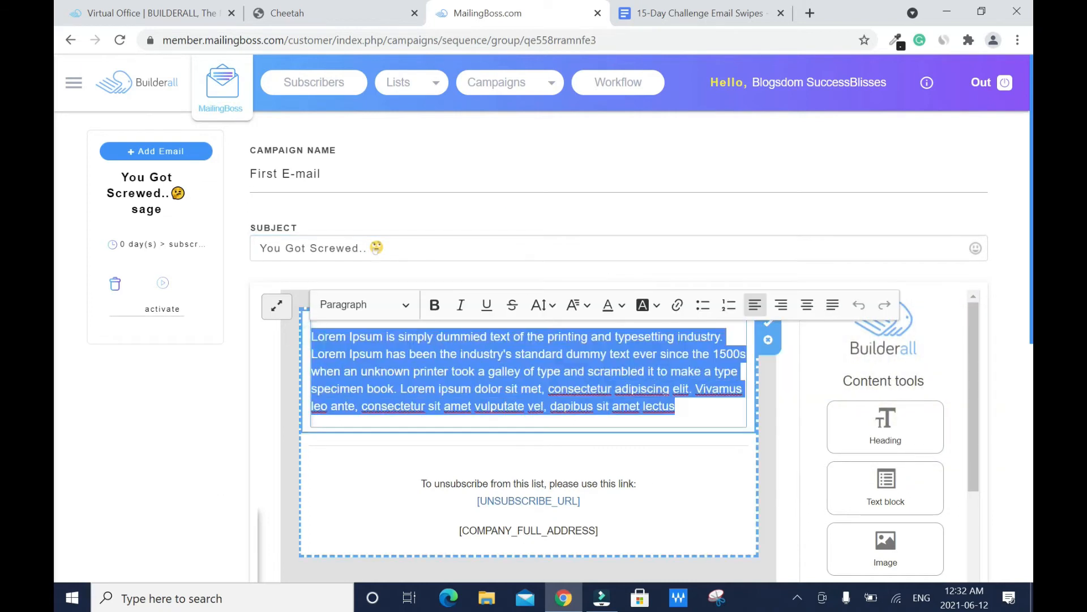
key("BackSpace")
Step: Copy the Email Swipe #1 body into the email and select its first Press Here line
left_click(673, 9)
left_click_drag(357, 300, 362, 362)
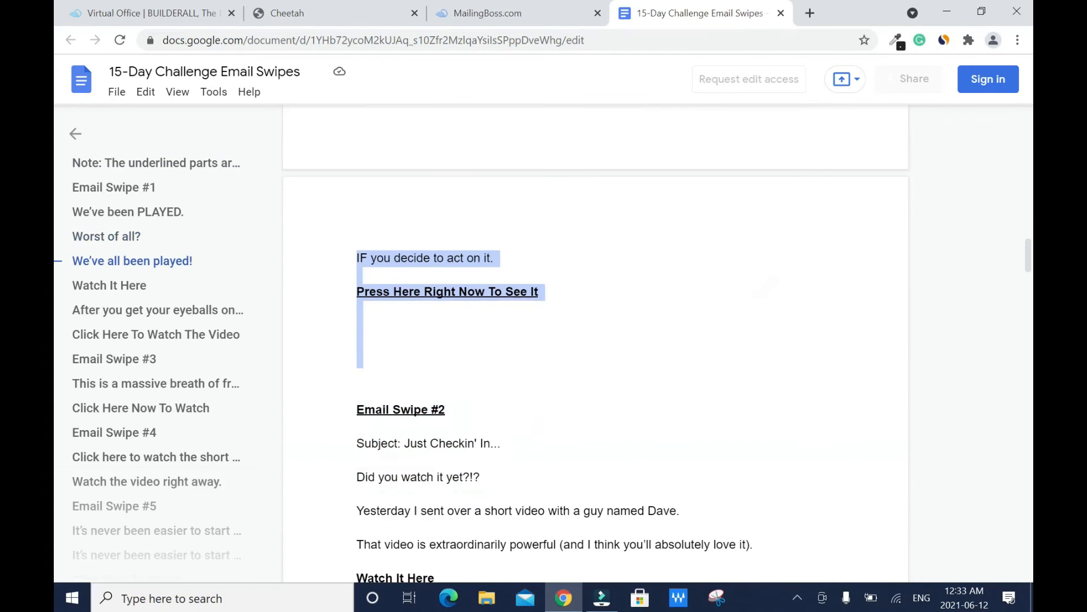
right_click(509, 296)
left_click(634, 313)
left_click(462, 14)
right_click(442, 342)
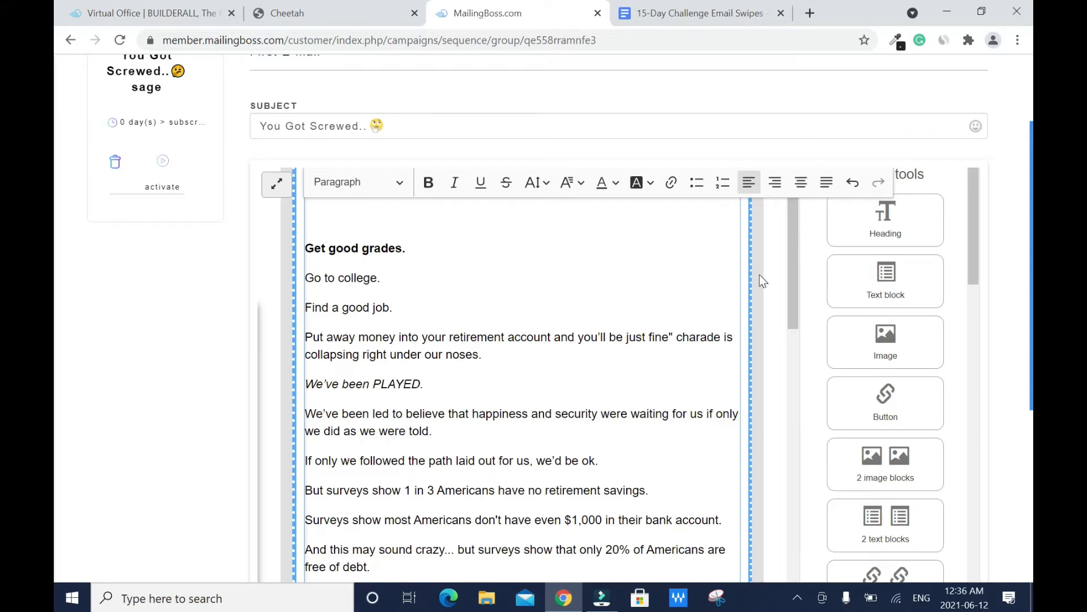
scroll(759, 277, "down", 8)
scroll(778, 442, "down", 5)
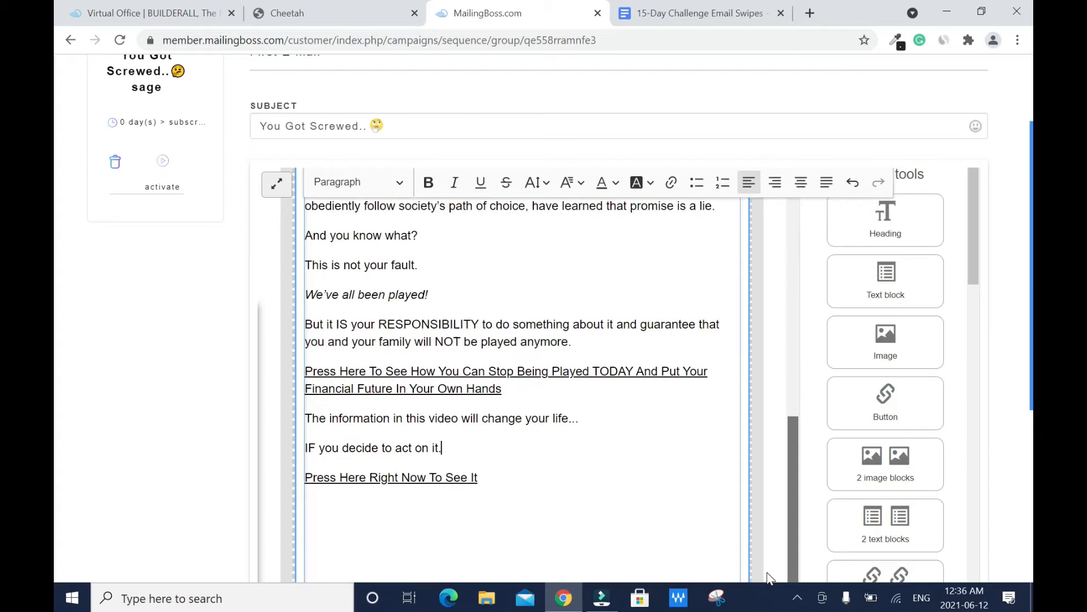
left_click_drag(506, 388, 303, 374)
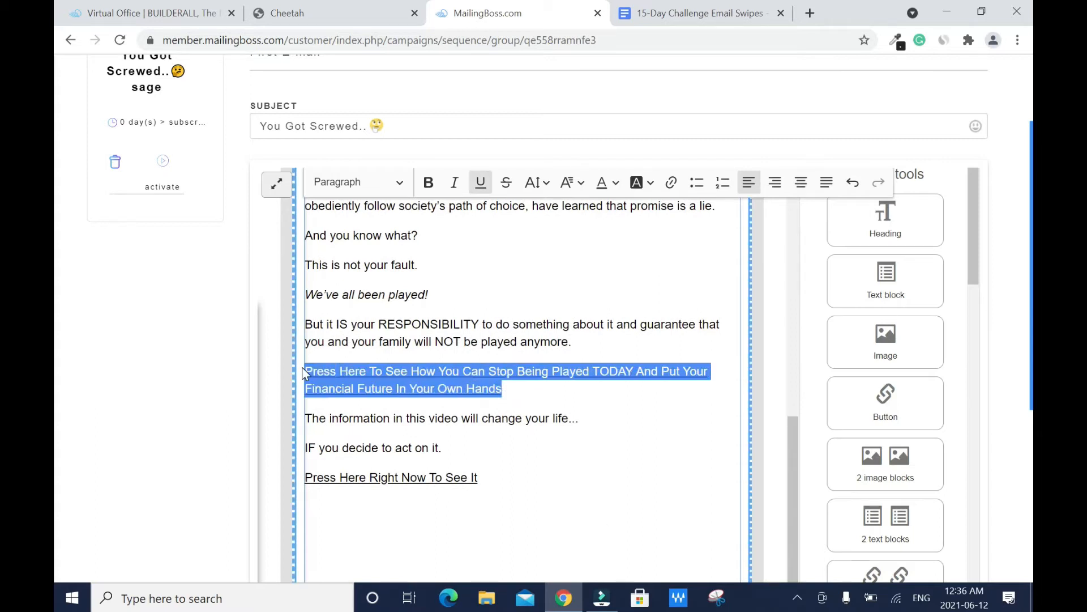
Step: Link the call-to-action line to the affiliate enrollment URL and colour it light blue
left_click(671, 183)
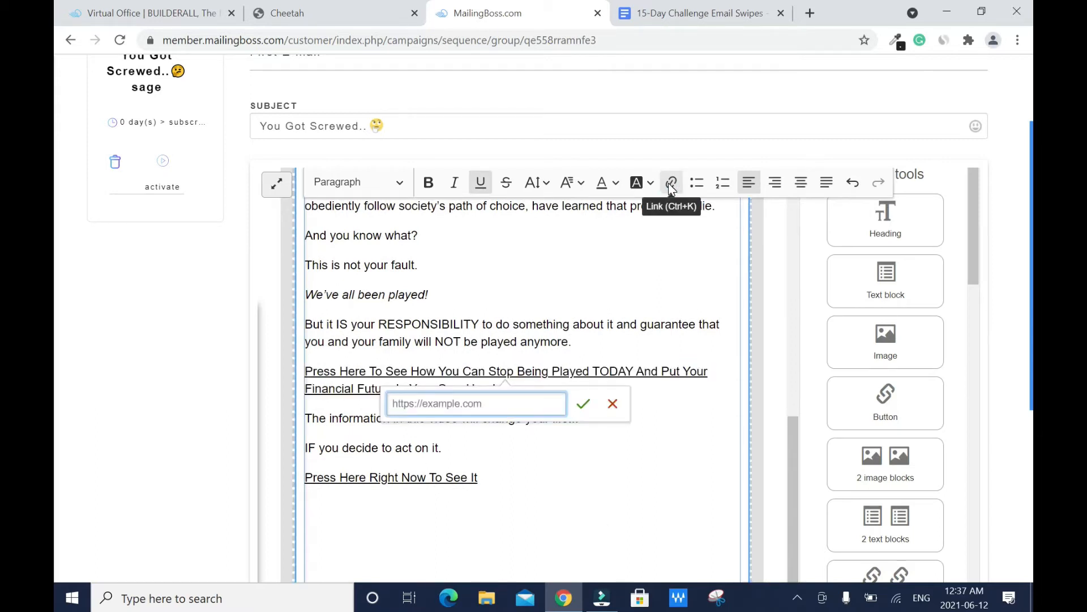
key("ctrl+v")
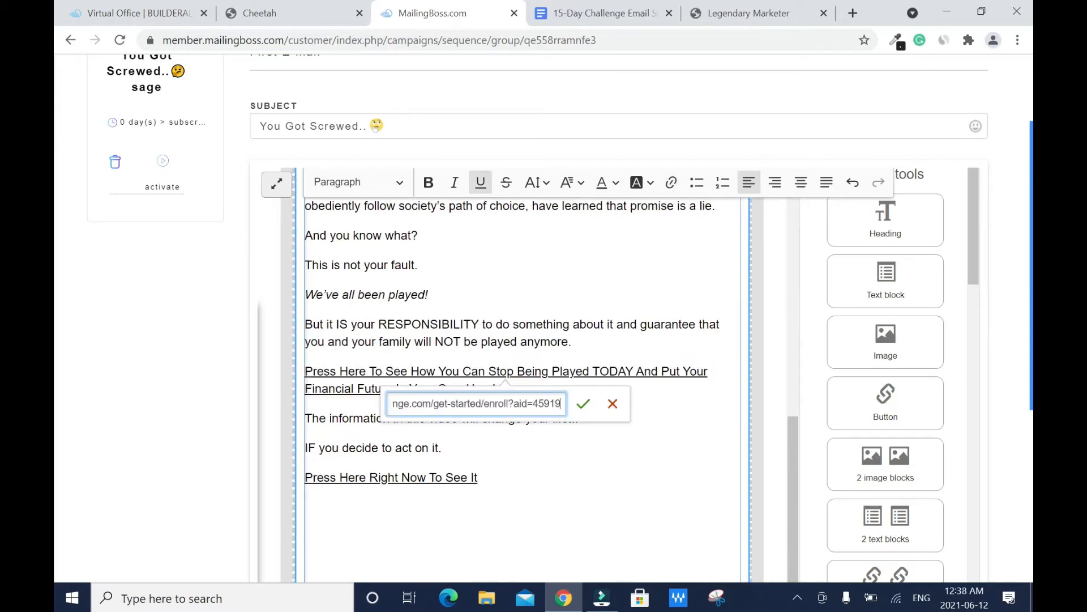
left_click(590, 408)
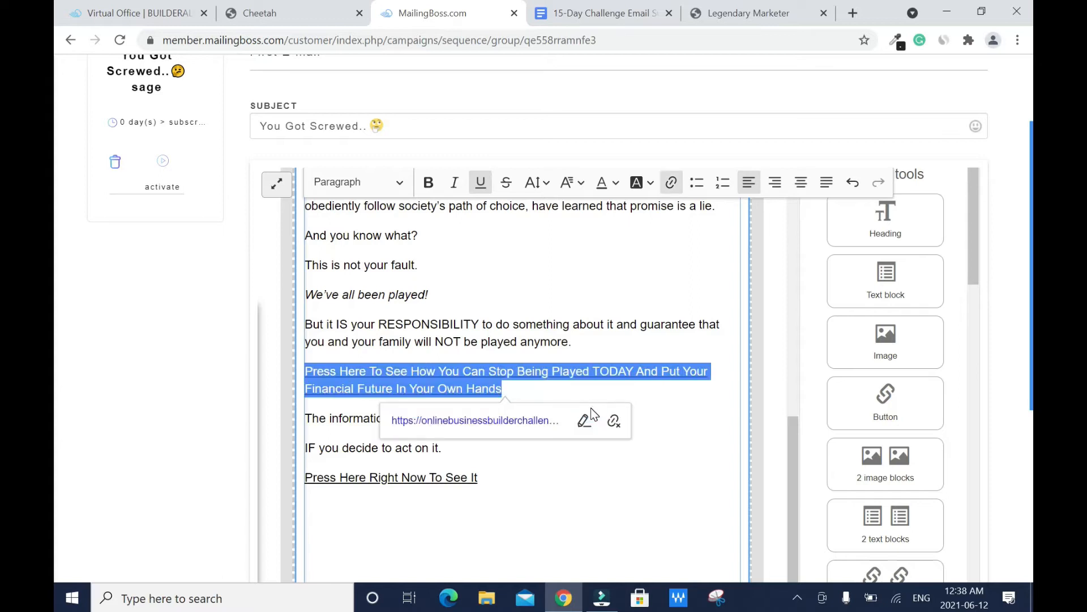
left_click(443, 448)
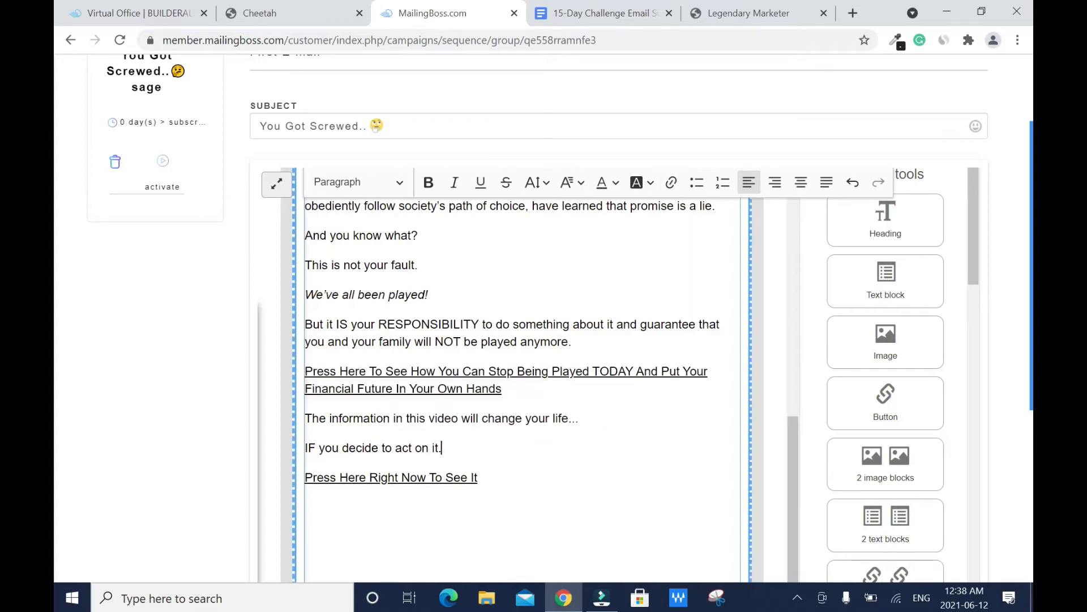
left_click_drag(517, 393, 437, 391)
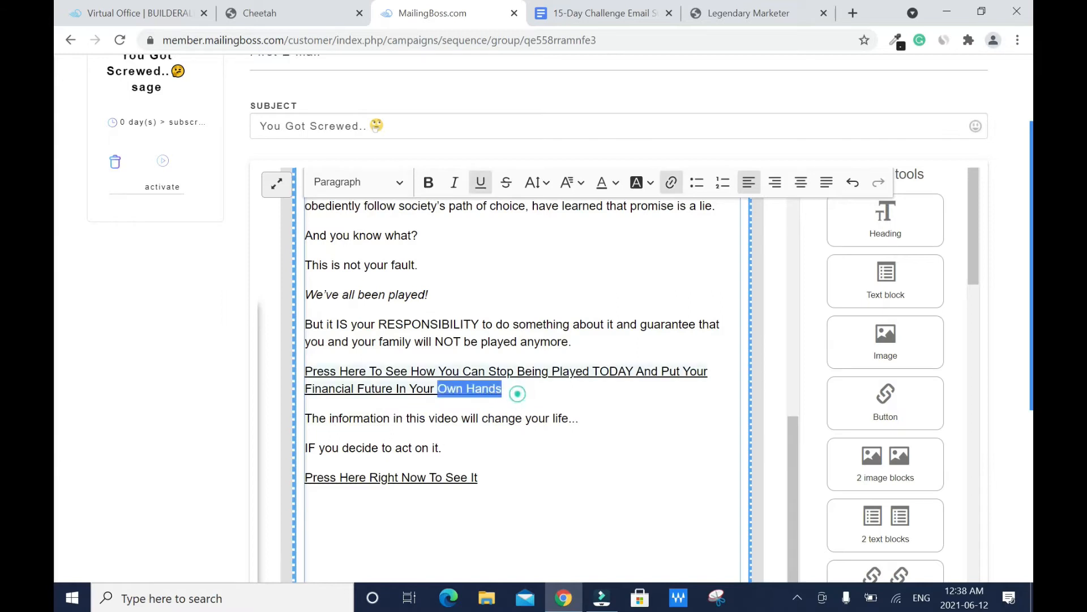
triple_click(517, 393)
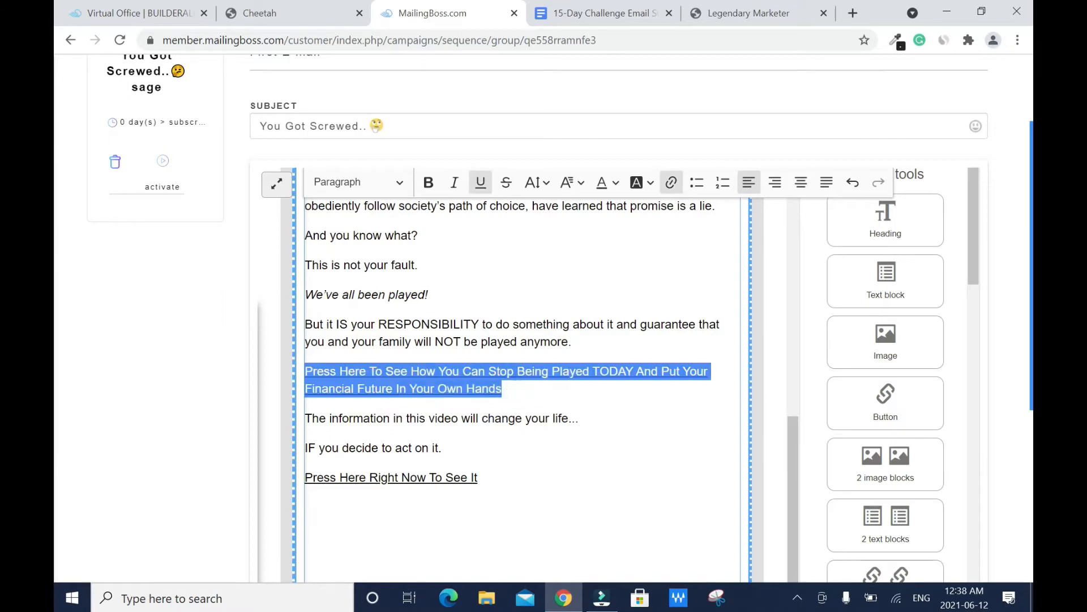
left_click(616, 182)
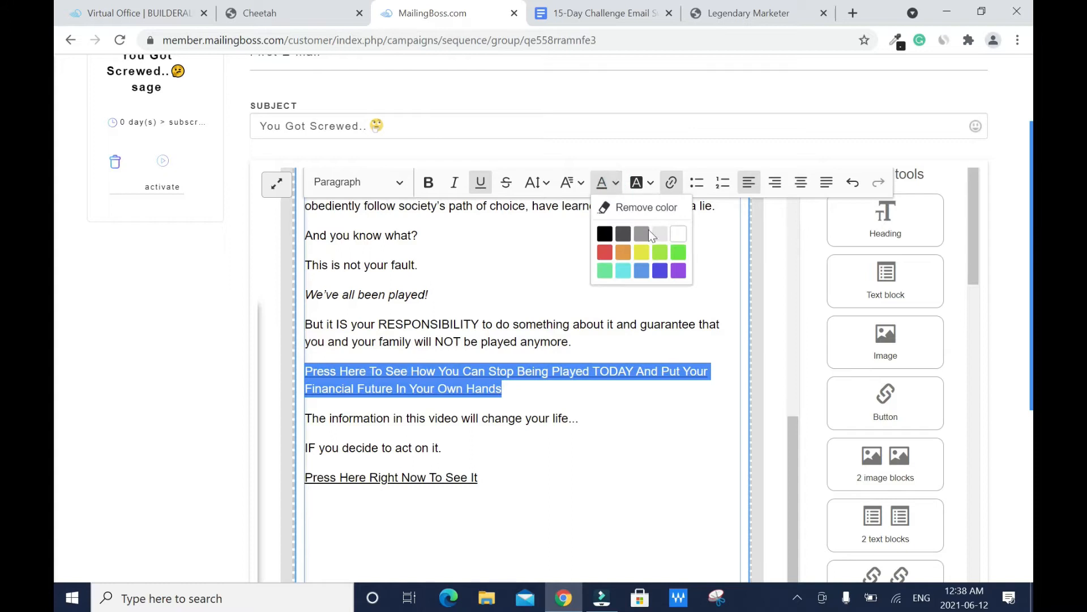
left_click(642, 271)
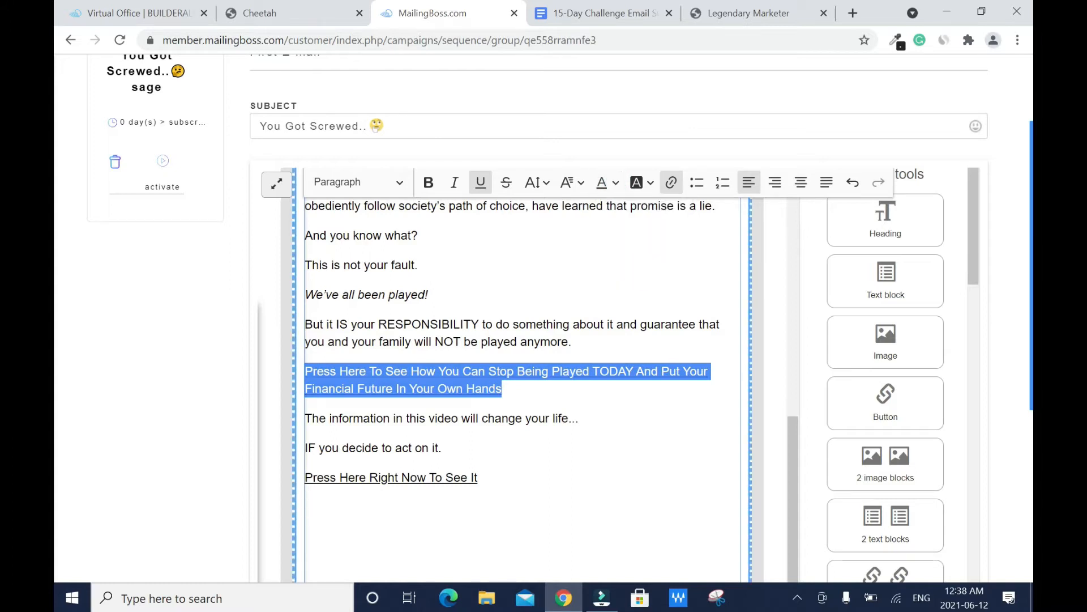
left_click(651, 418)
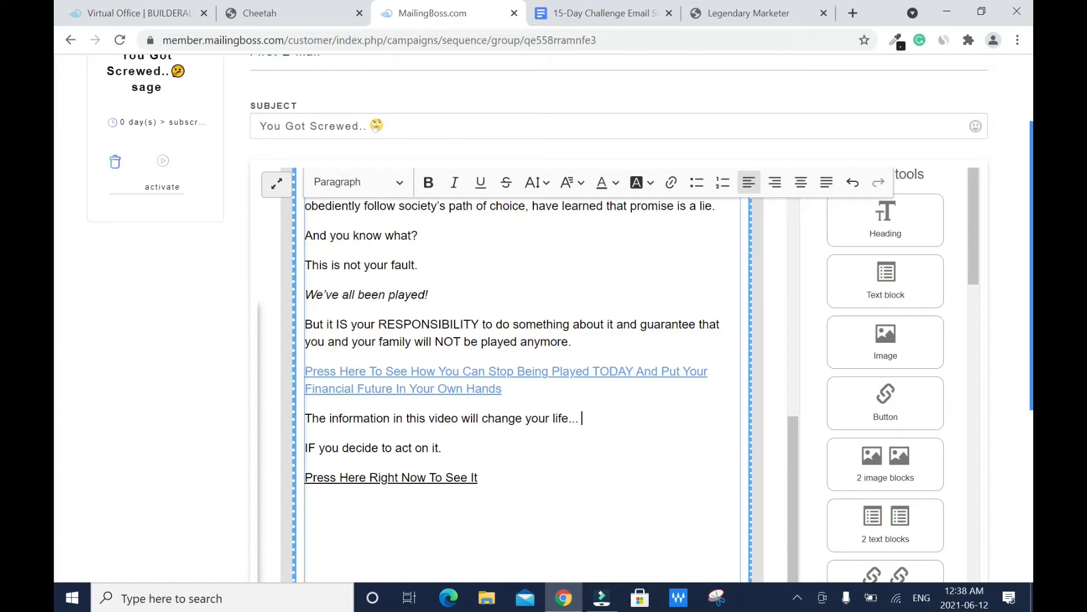
Step: Link Press Here Right Now To See It to the enrollment URL and colour it purple
left_click_drag(478, 478, 305, 477)
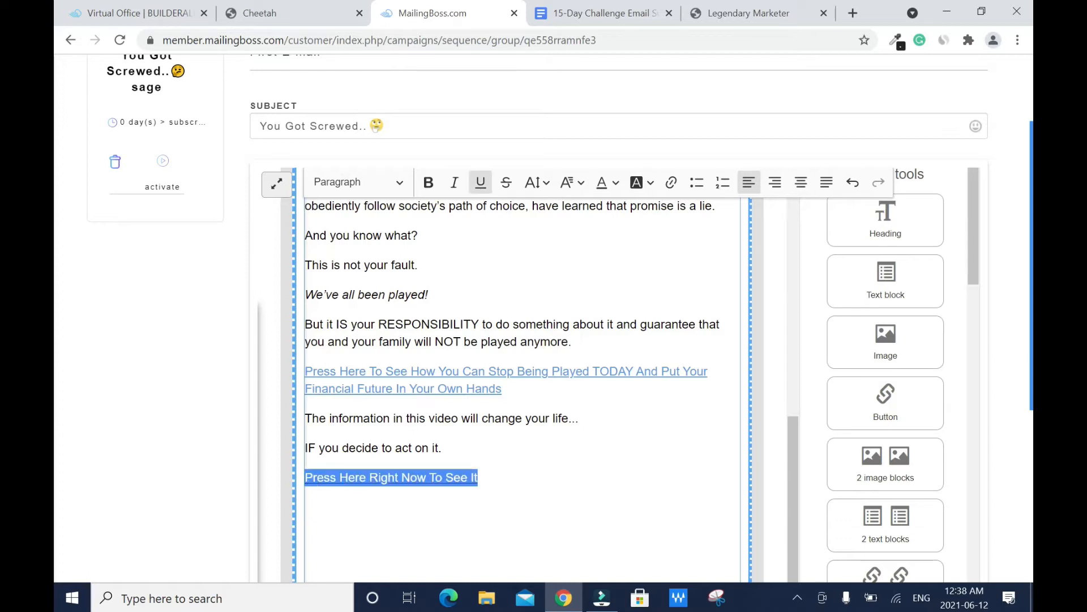
left_click(671, 182)
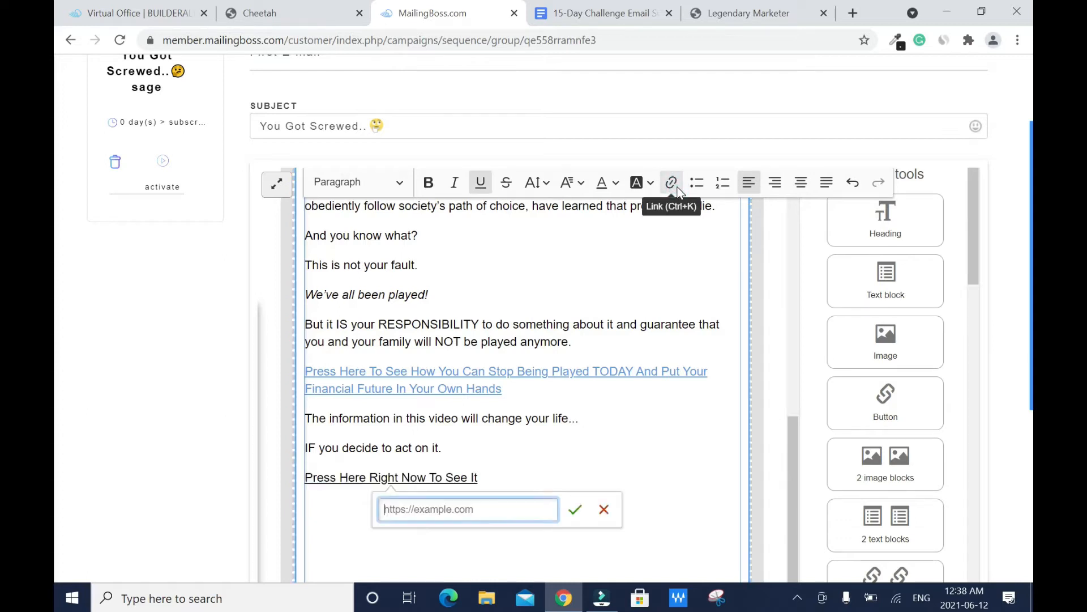
key("ctrl+v")
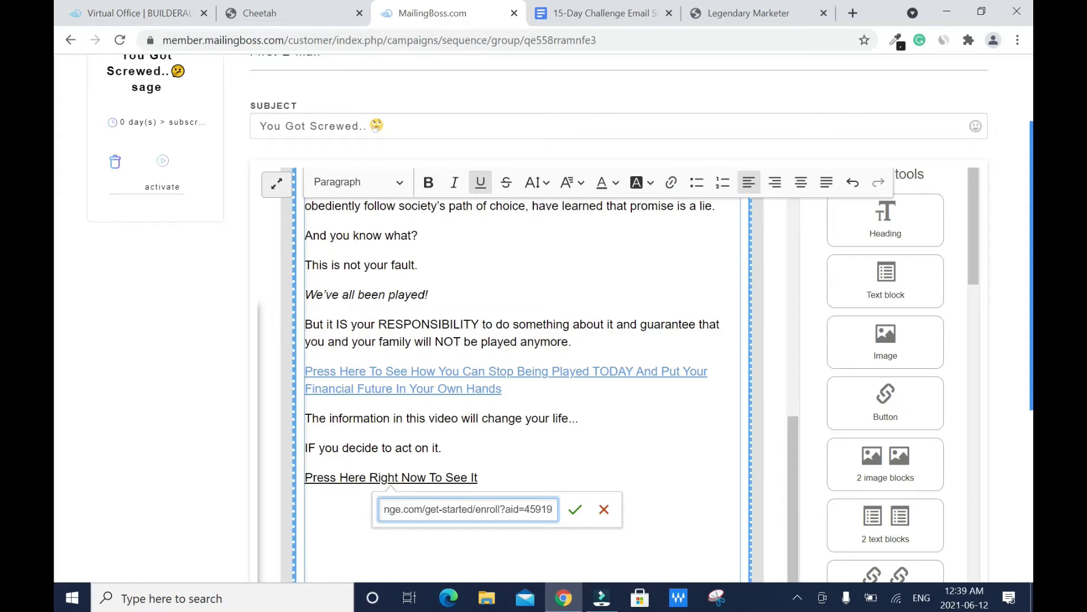
left_click(575, 509)
left_click(479, 477)
left_click_drag(479, 478, 304, 477)
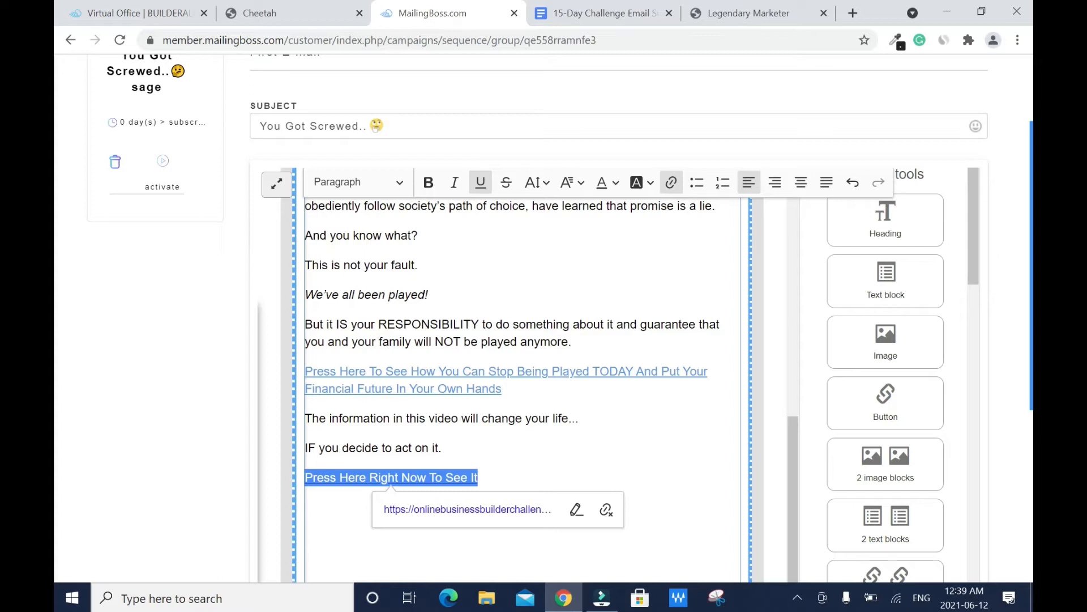
left_click(615, 182)
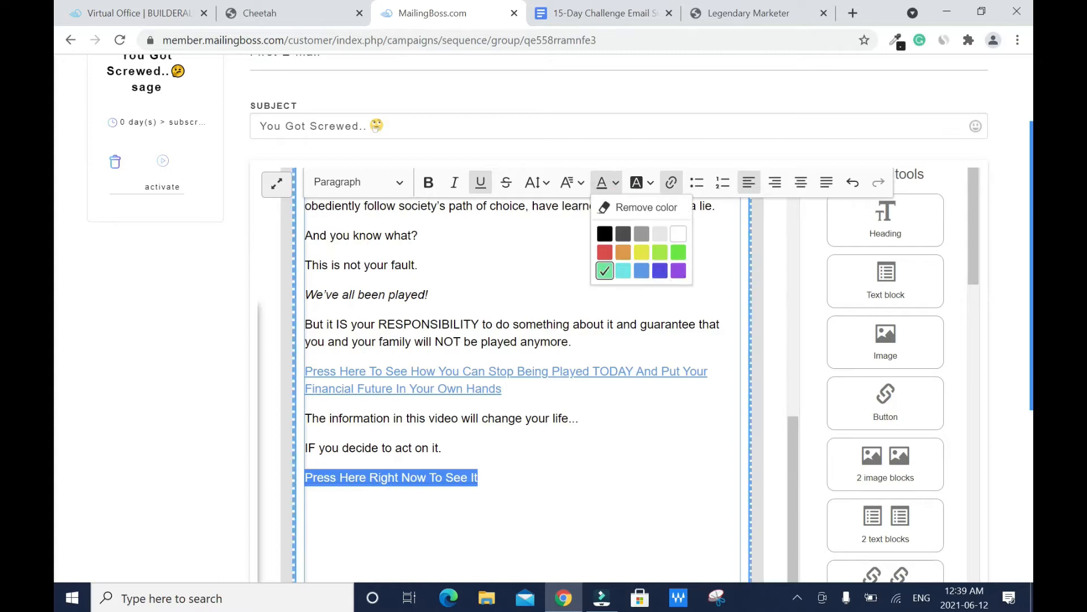
left_click(679, 273)
left_click(699, 291)
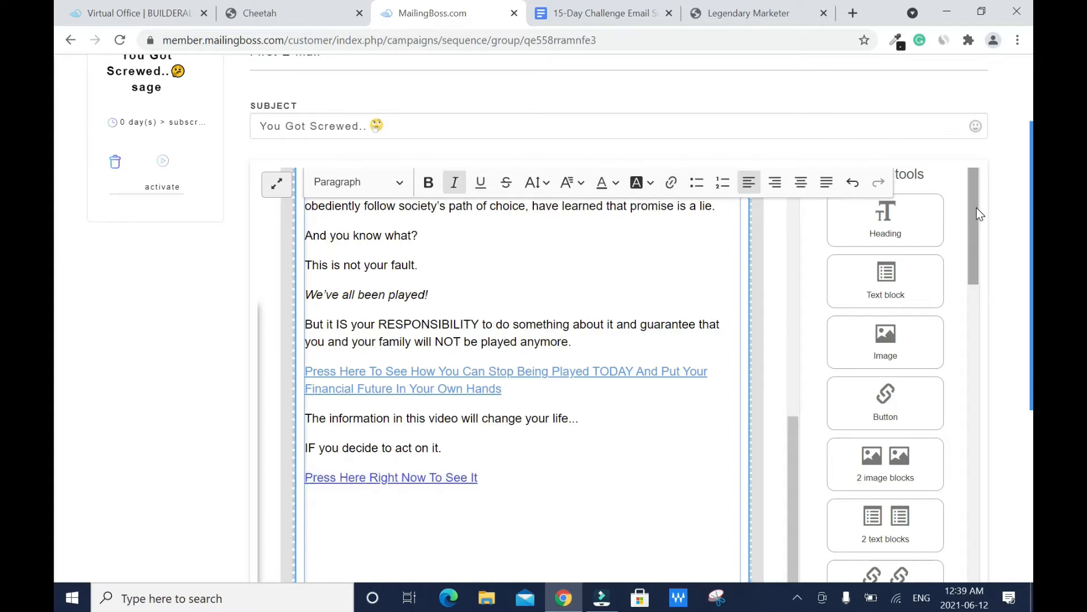
left_click_drag(977, 207, 977, 288)
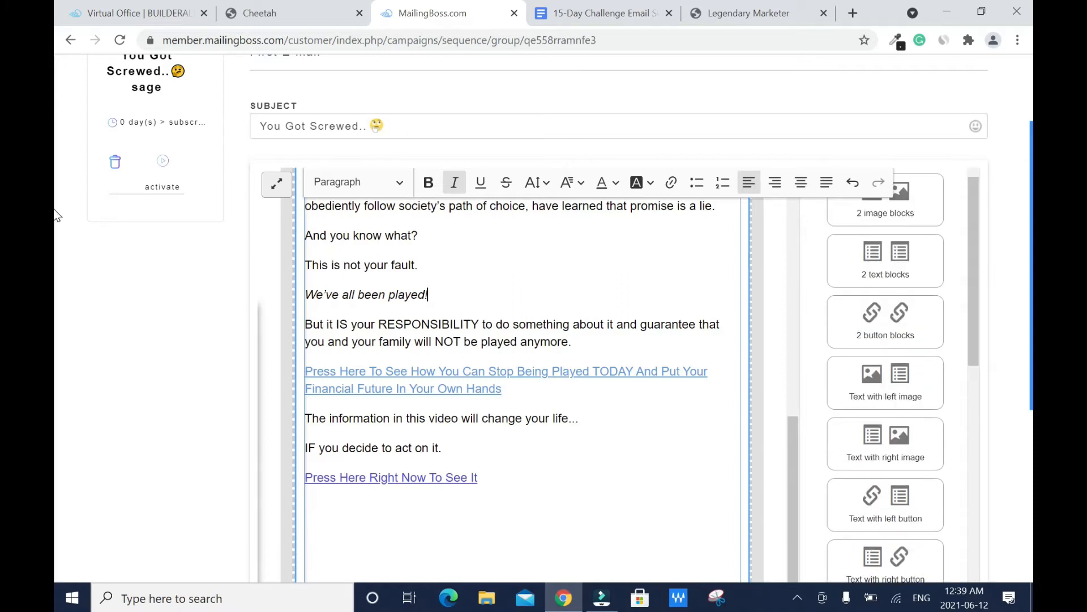
scroll(56, 294, "down", 5)
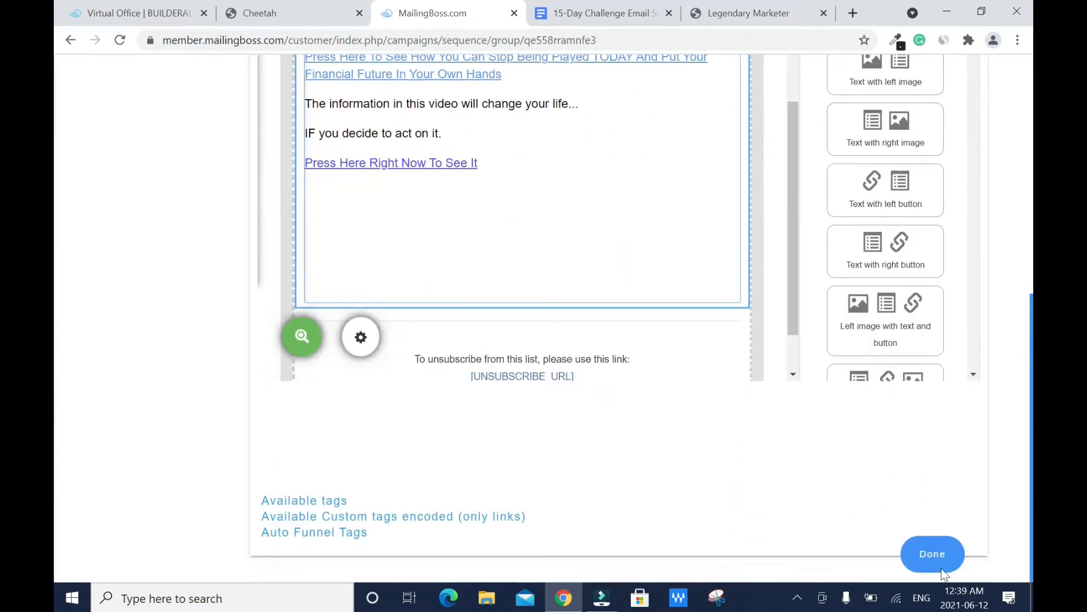
Step: Finish the first email and change its Autoresponder Time Unit from Day to Minute, saving changes
left_click(932, 553)
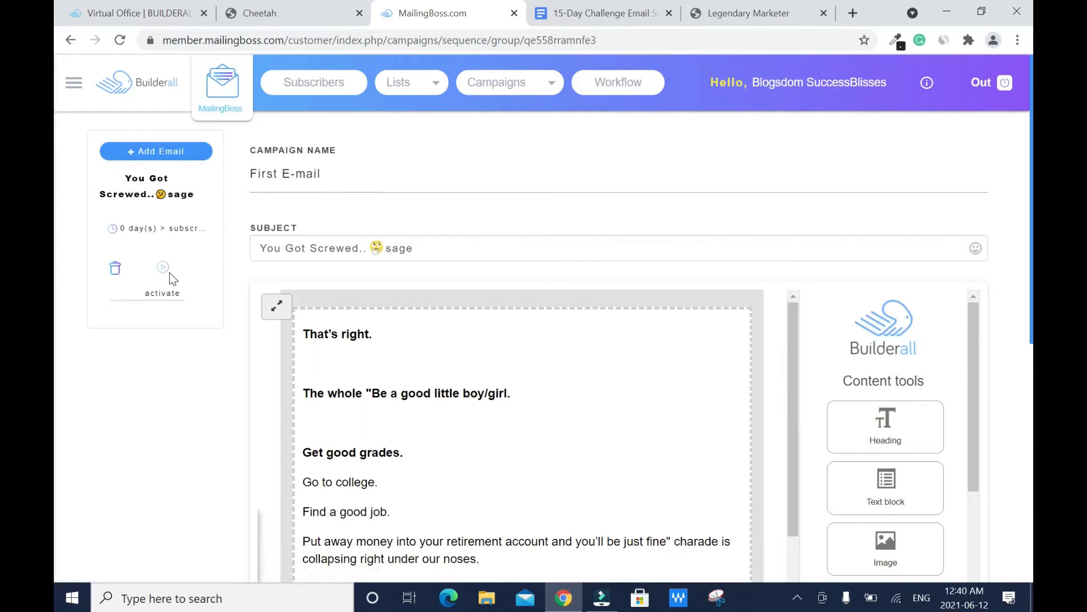
left_click(153, 233)
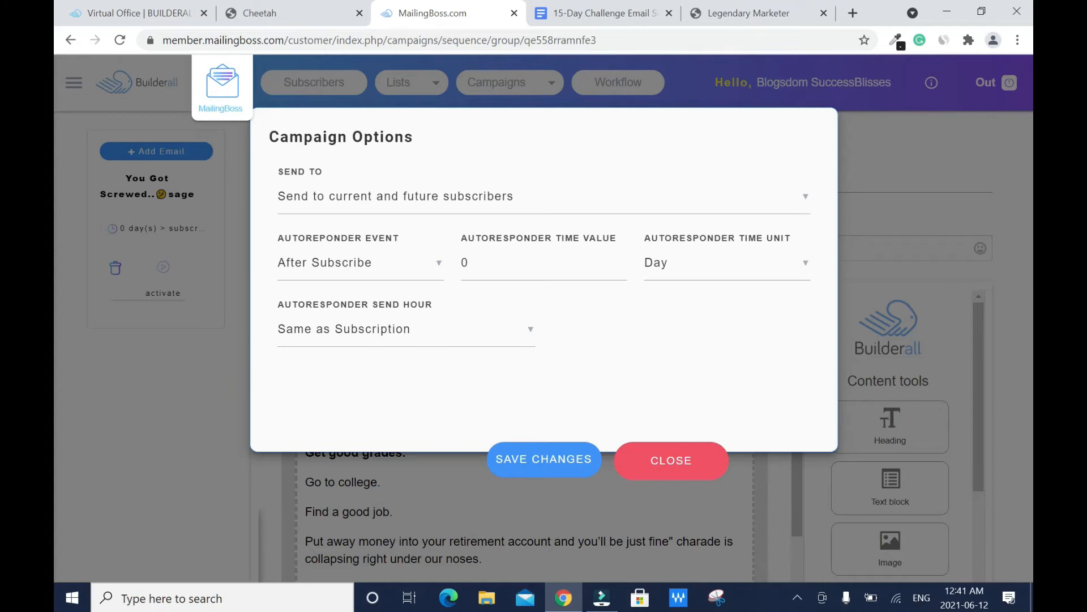
left_click(806, 269)
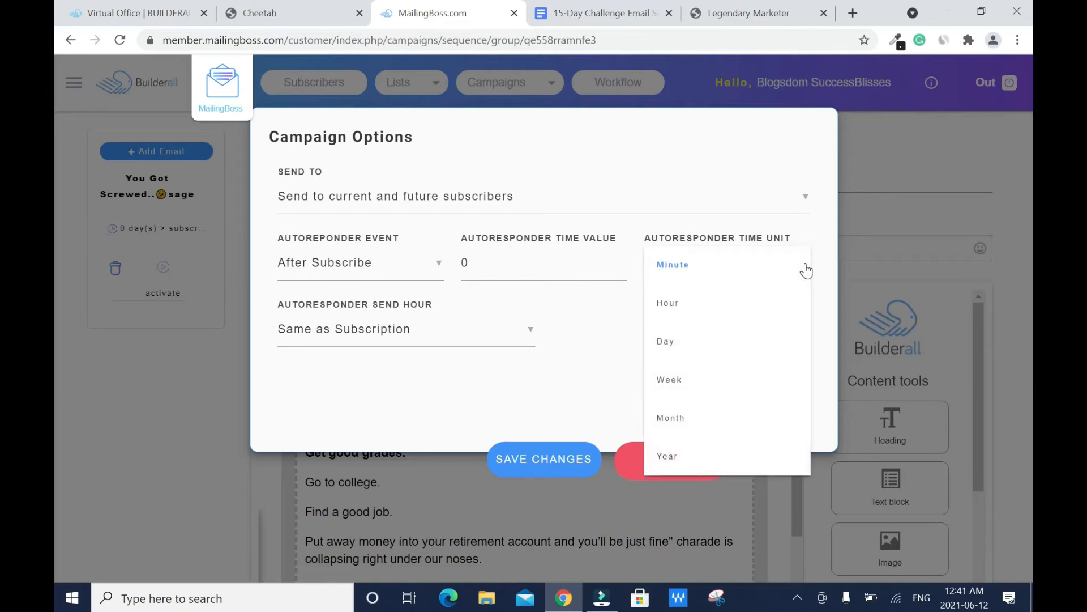
left_click(695, 267)
left_click(547, 465)
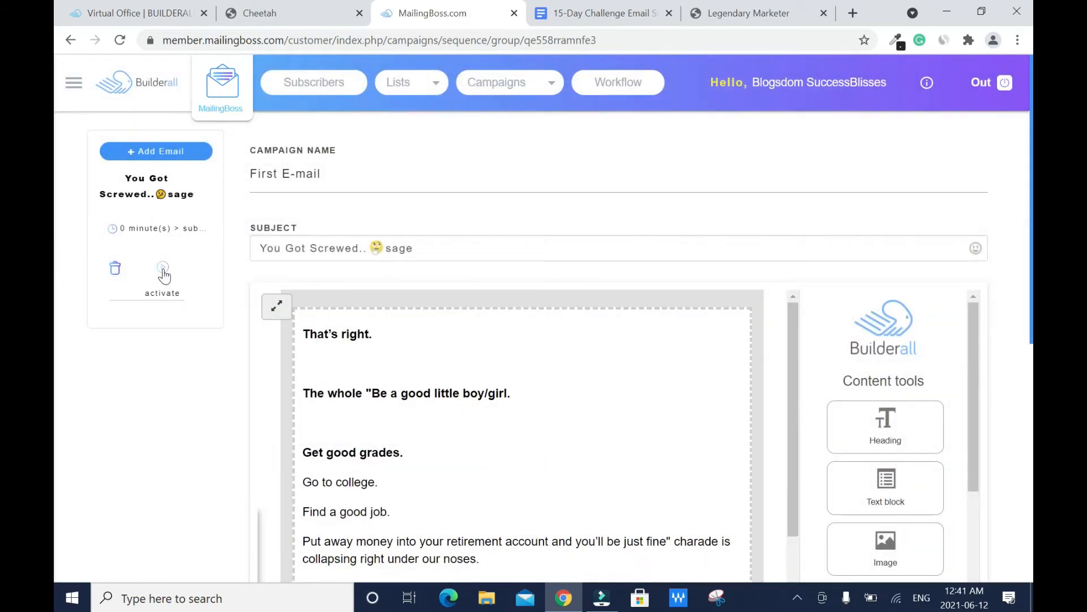
Step: Activate the You Got Screwed.. email in the sequence and save it with Done
left_click(164, 272)
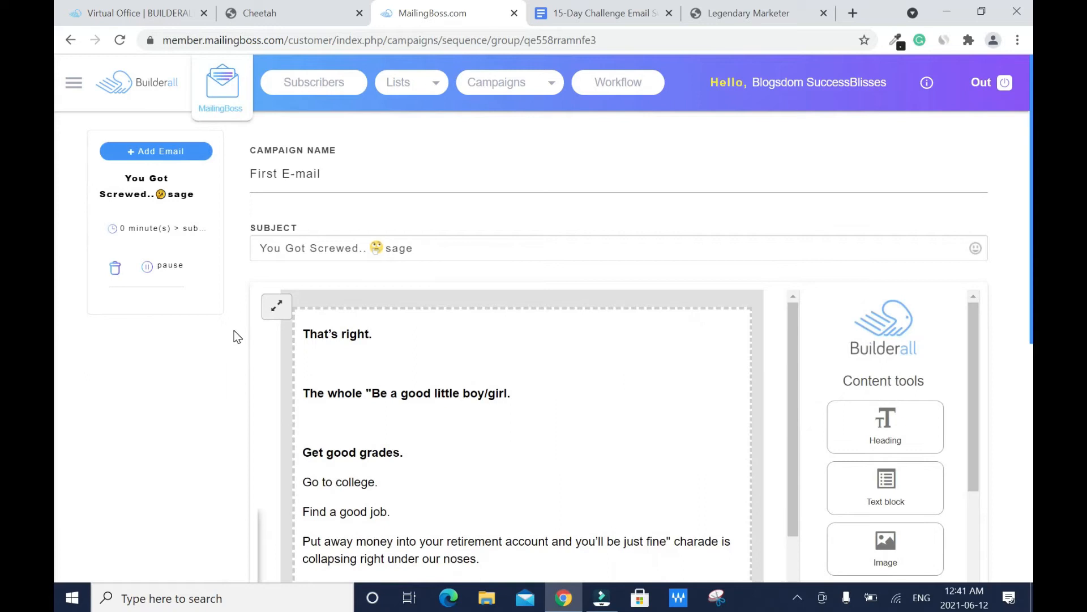
scroll(55, 144, "down", 8)
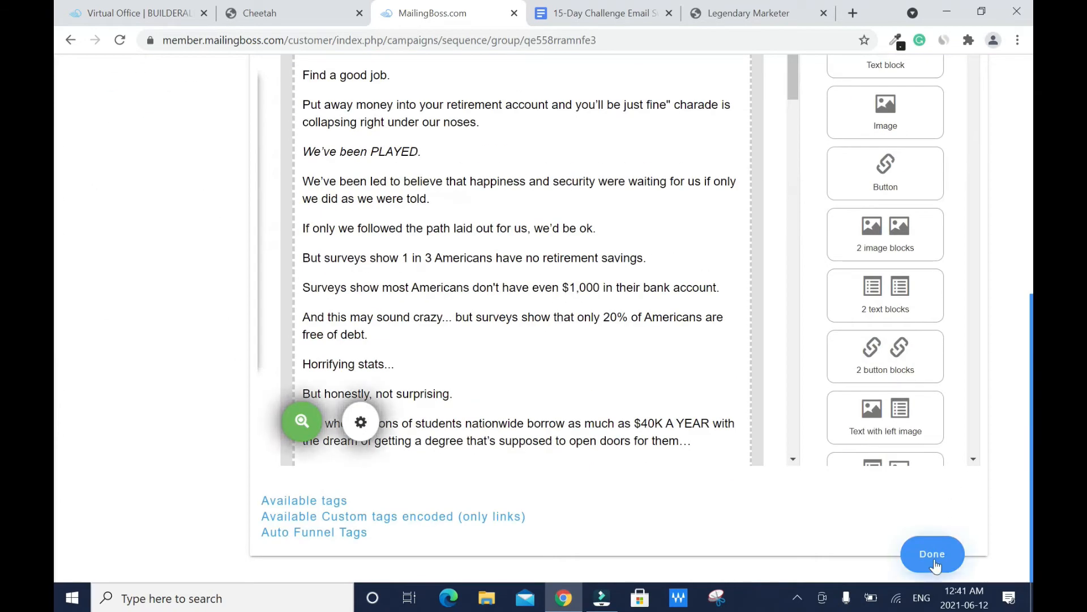
left_click(935, 564)
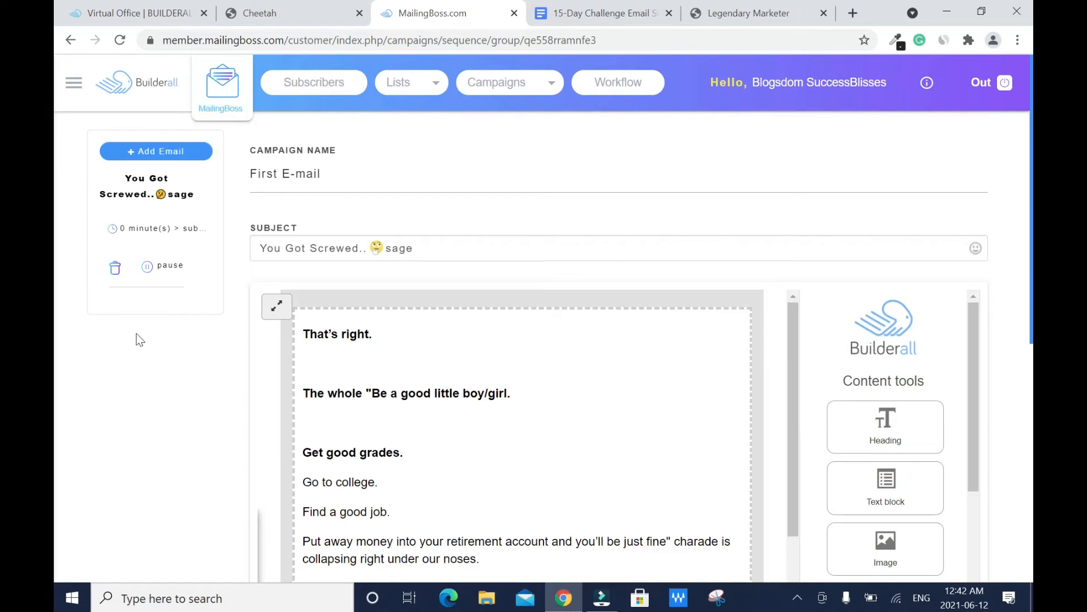
Step: Add a new email named Second E-mail # with the subject Just Checkin' In..
left_click(179, 152)
double_click(260, 174)
type("Second E-mail #")
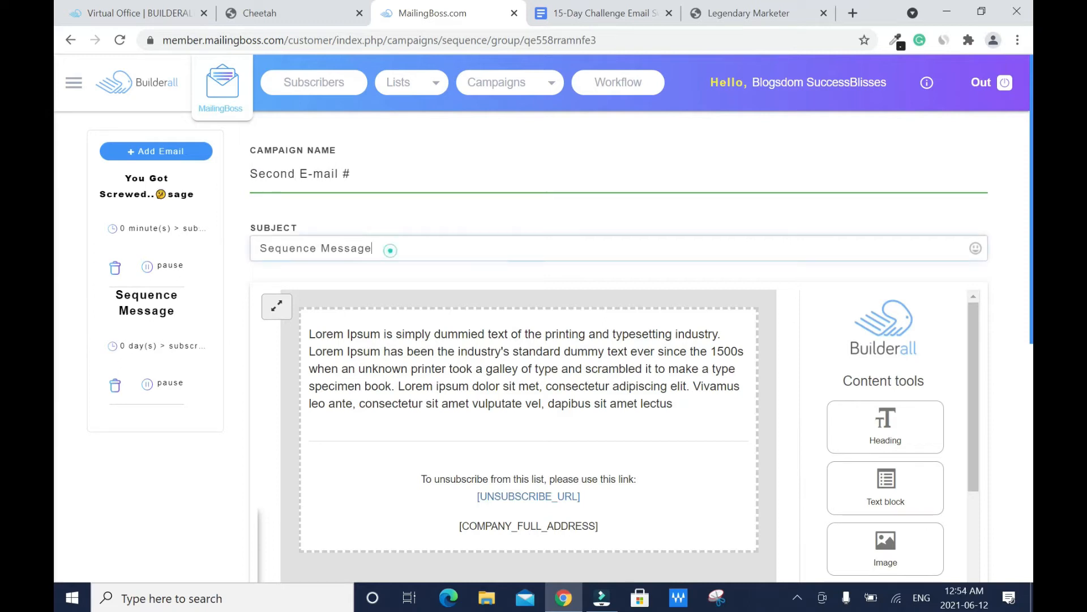
left_click_drag(389, 248, 254, 248)
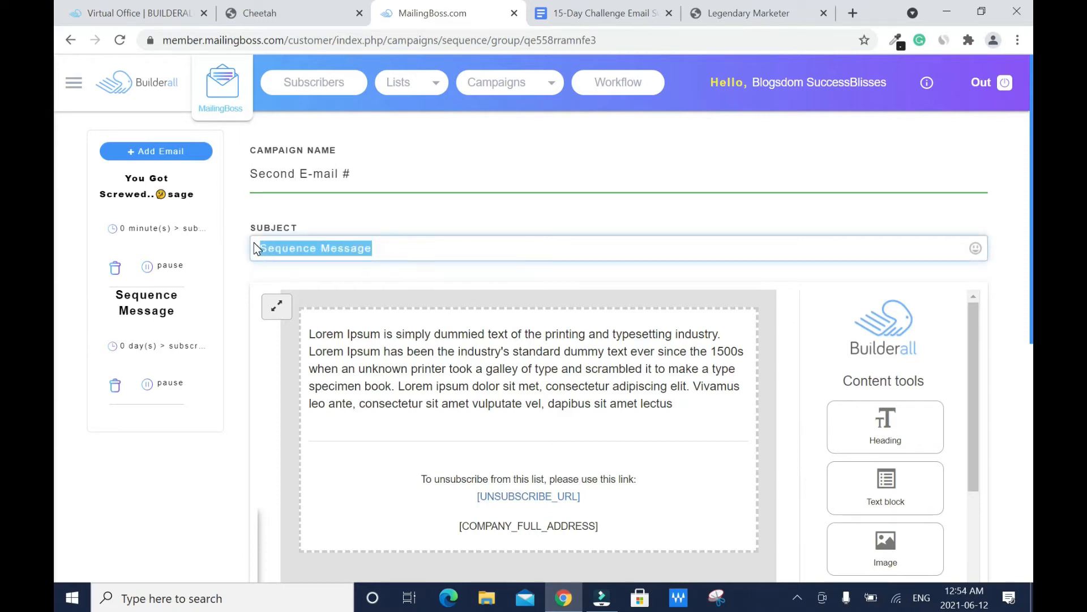
key("BackSpace")
right_click(304, 251)
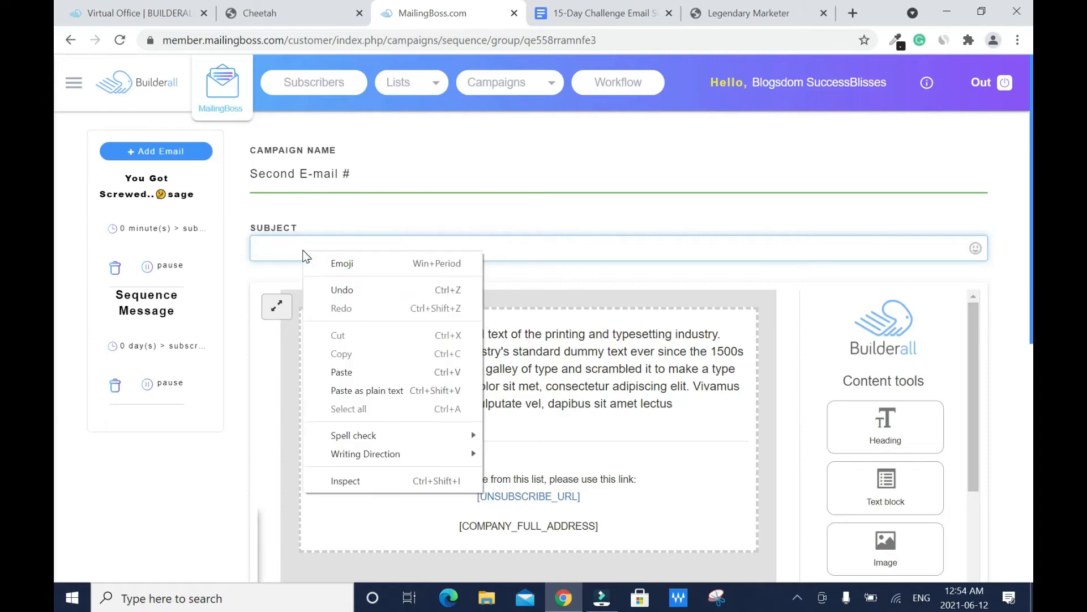
left_click(345, 372)
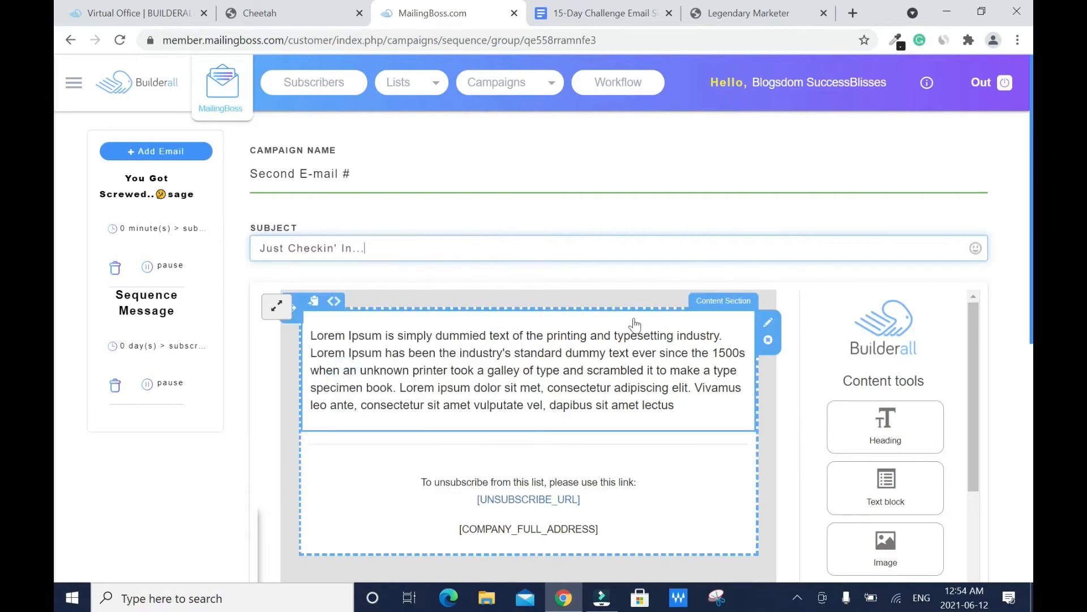
Step: Delete the Lorem Ipsum body and select the Email Swipe #2 body in the swipes document
left_click(331, 343)
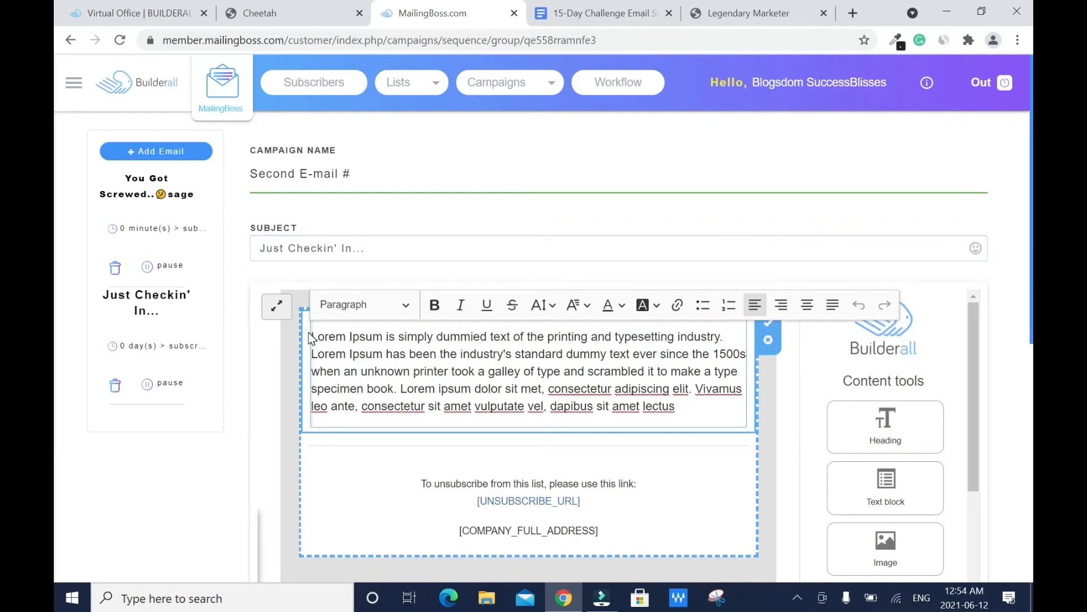
left_click_drag(311, 338, 675, 407)
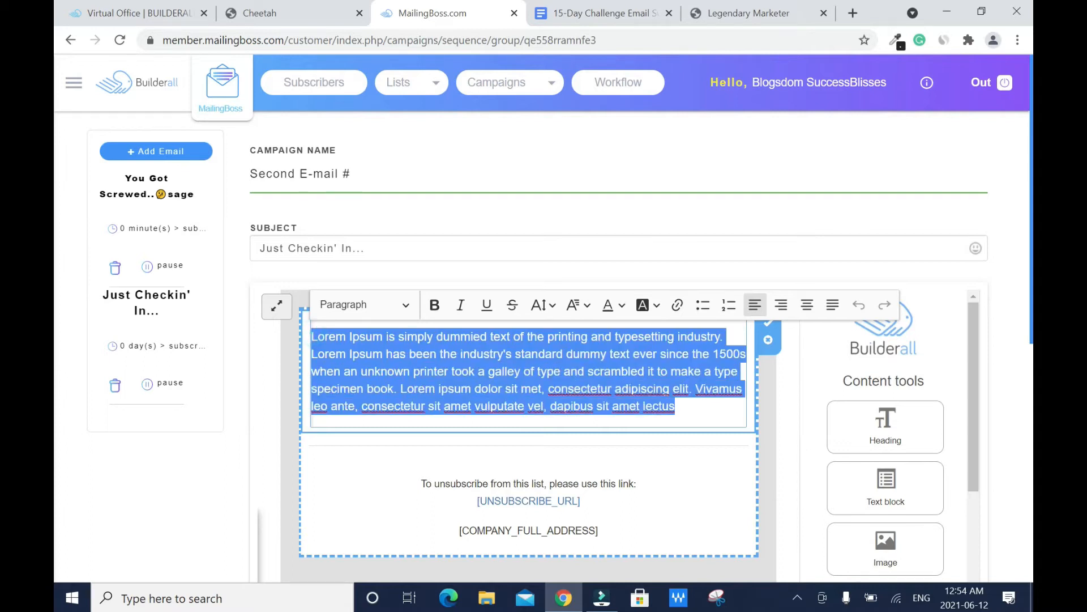
key("BackSpace")
left_click(601, 12)
left_click_drag(358, 263, 442, 563)
Step: Copy the Email Swipe #2 body from Google Docs and paste it into the second email's empty body
scroll(510, 397, "down", 5)
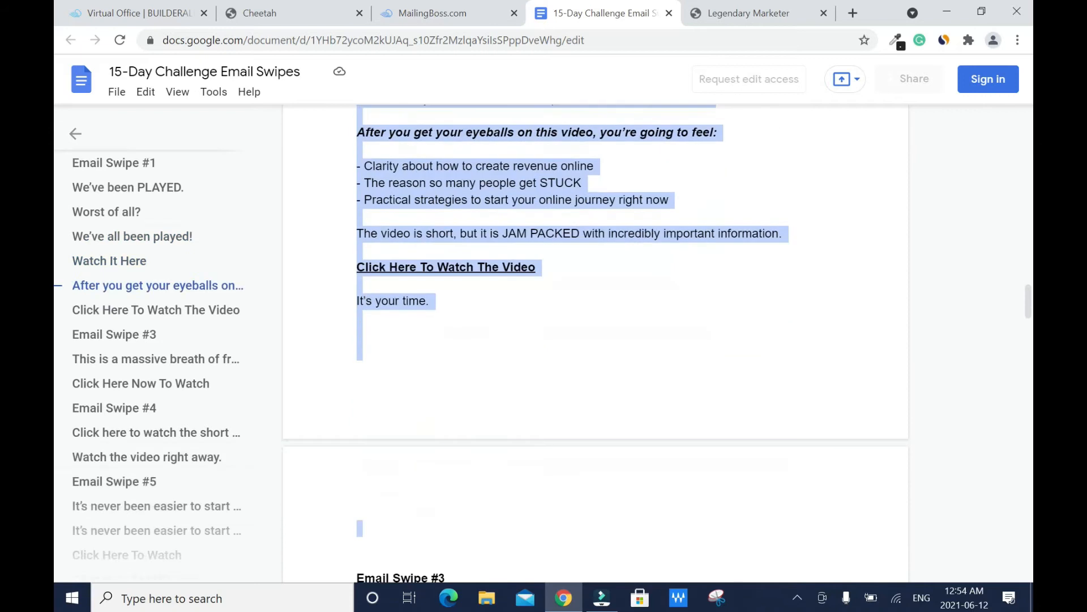
right_click(525, 273)
left_click(586, 288)
left_click(410, 22)
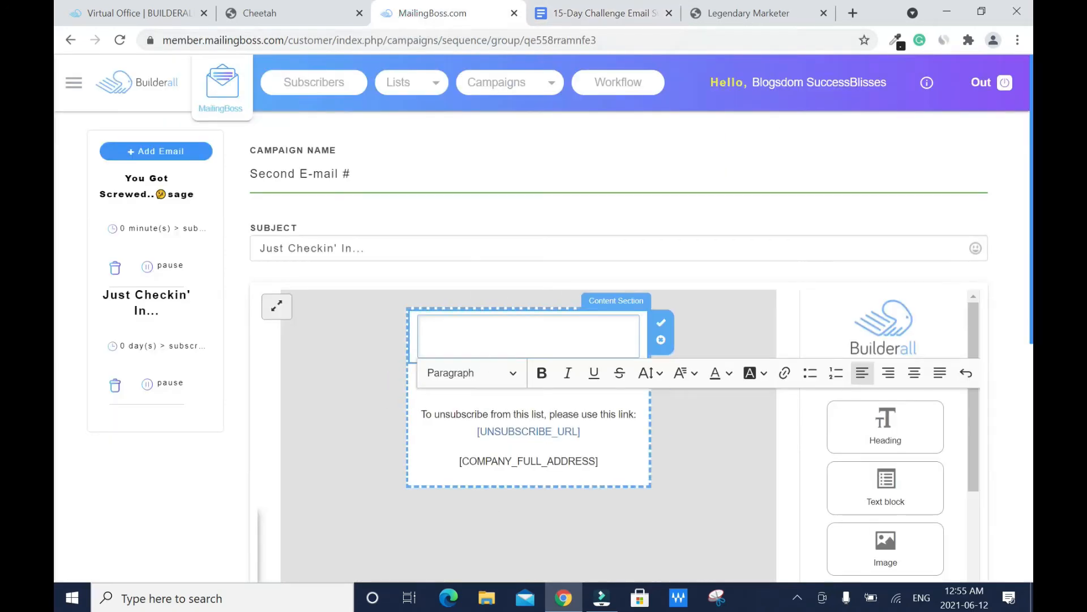
right_click(481, 348)
left_click(529, 227)
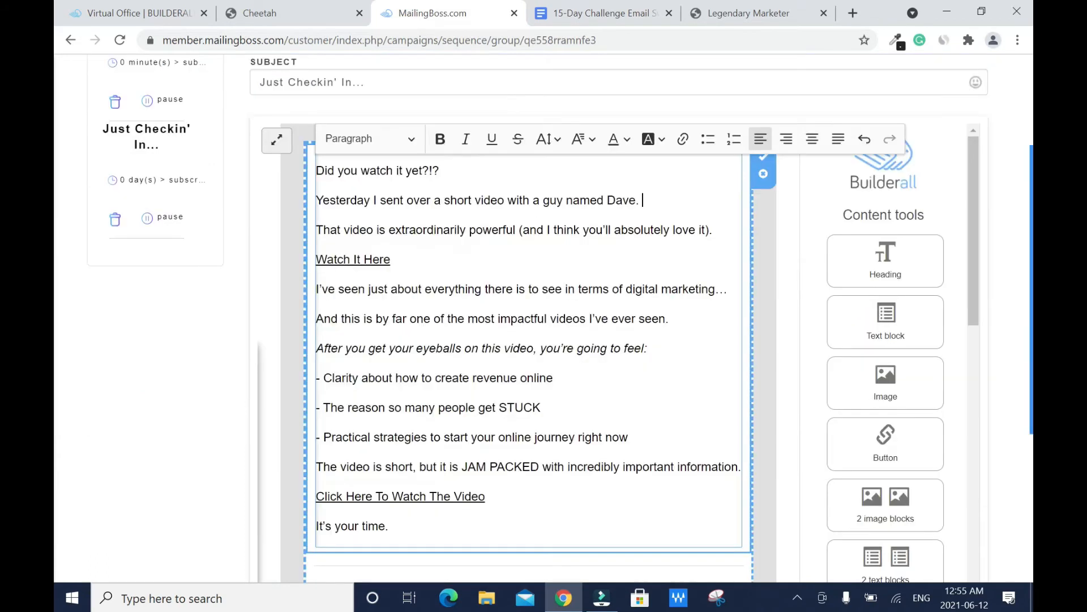
left_click_drag(391, 259, 315, 260)
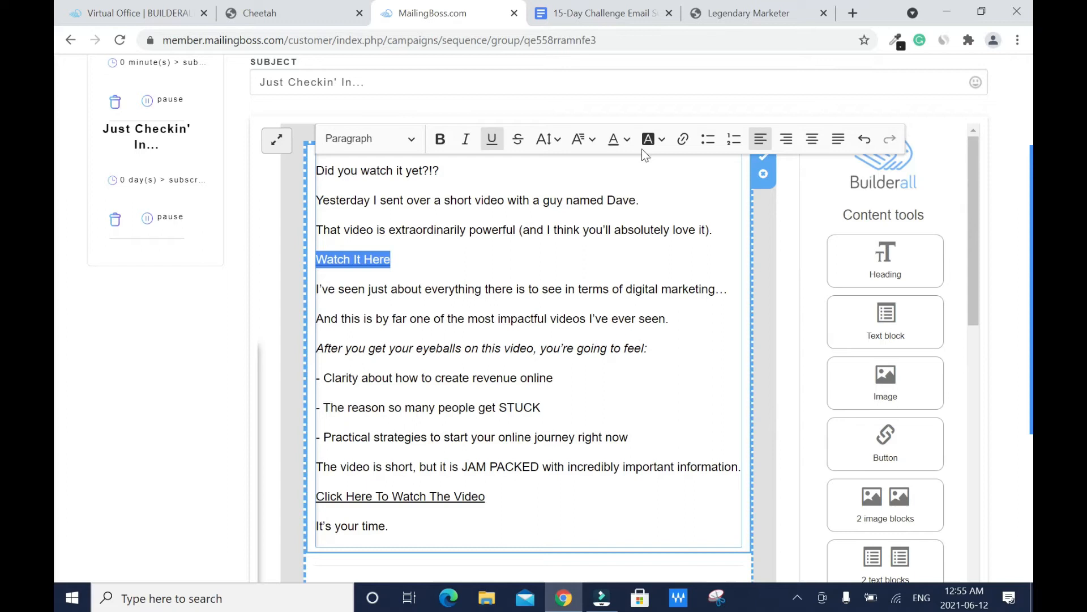
Step: Link Watch It Here to the challenge sales page affiliate URL copied from Legendary Marketer
left_click(680, 141)
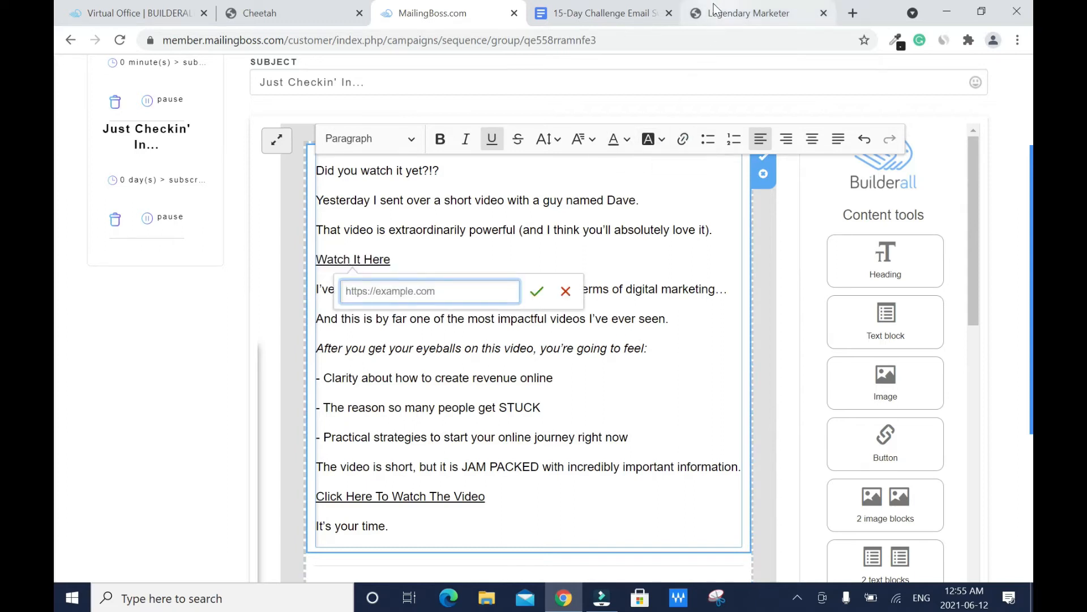
left_click(731, 13)
left_click(936, 211)
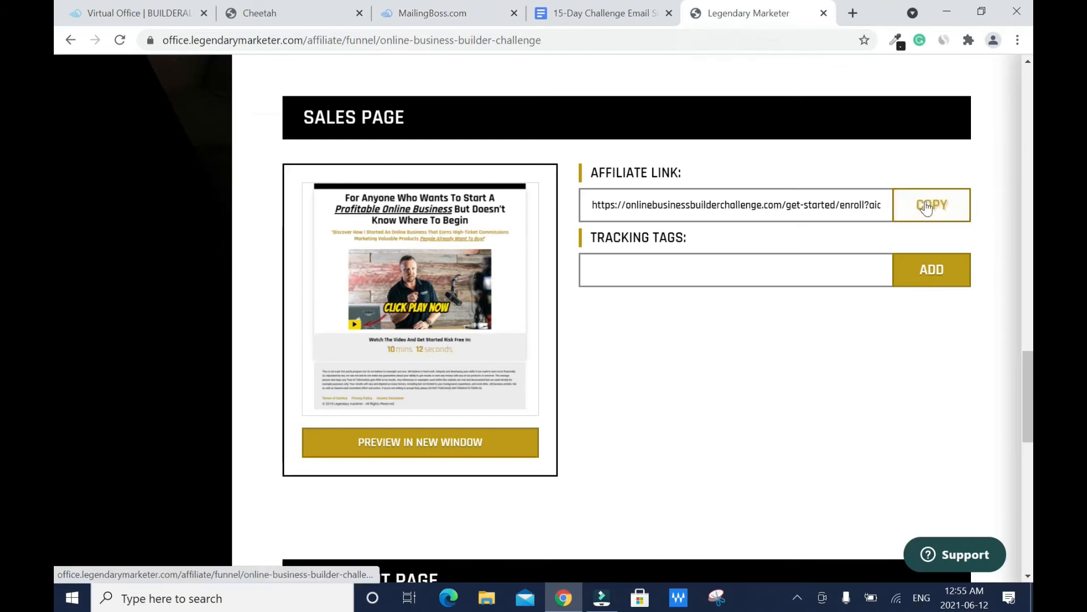
left_click(440, 12)
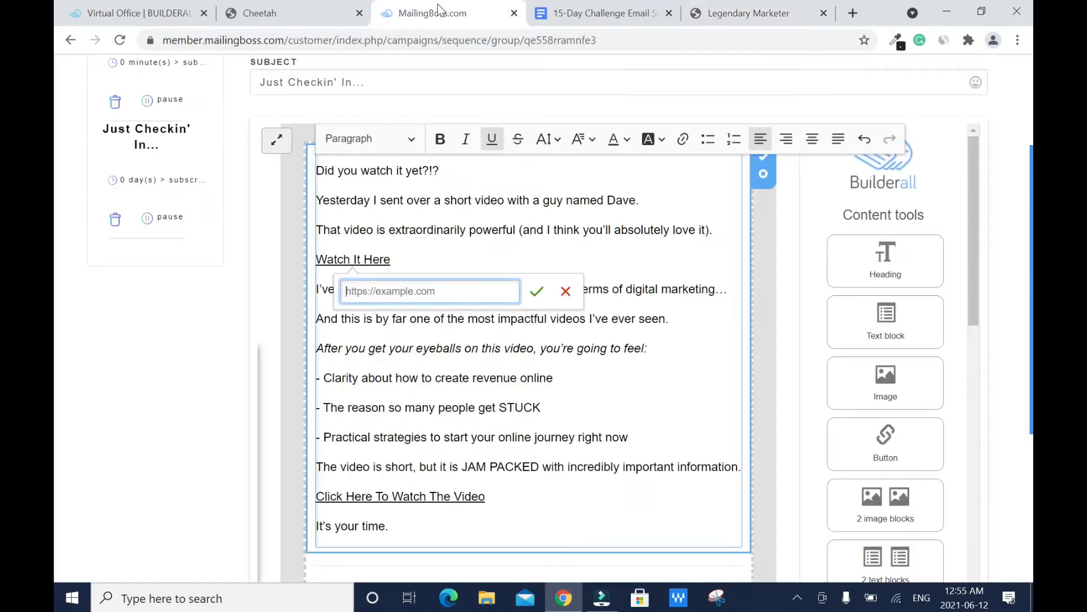
right_click(417, 291)
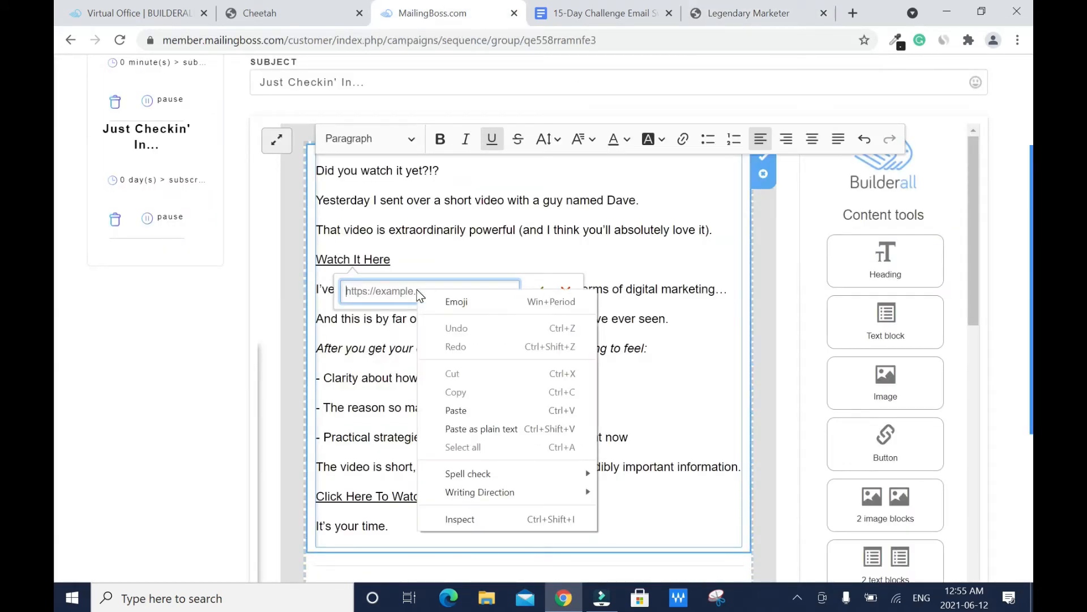
left_click(468, 411)
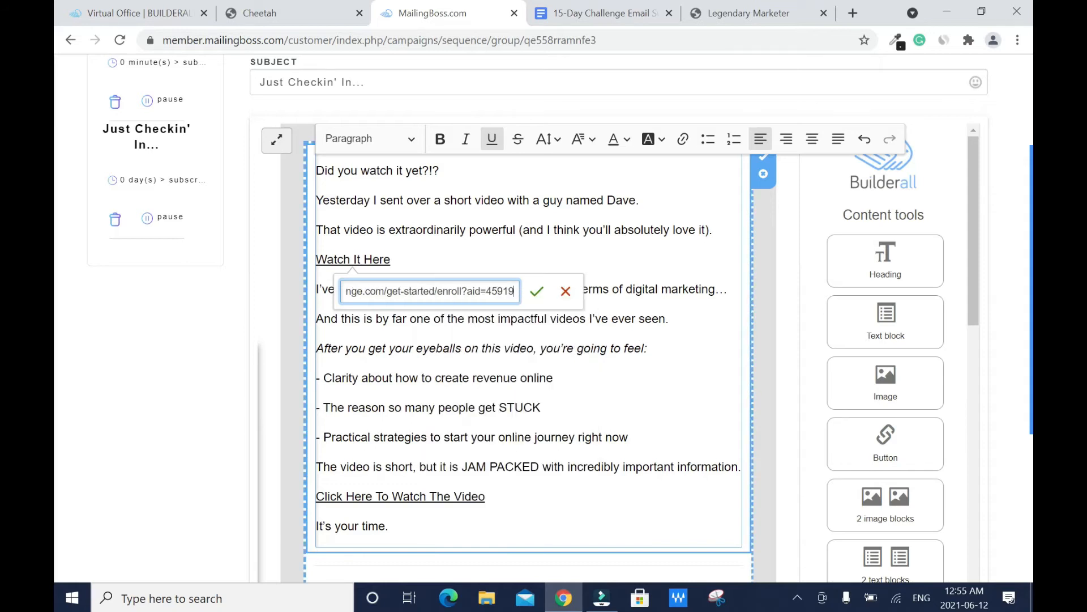
left_click(536, 293)
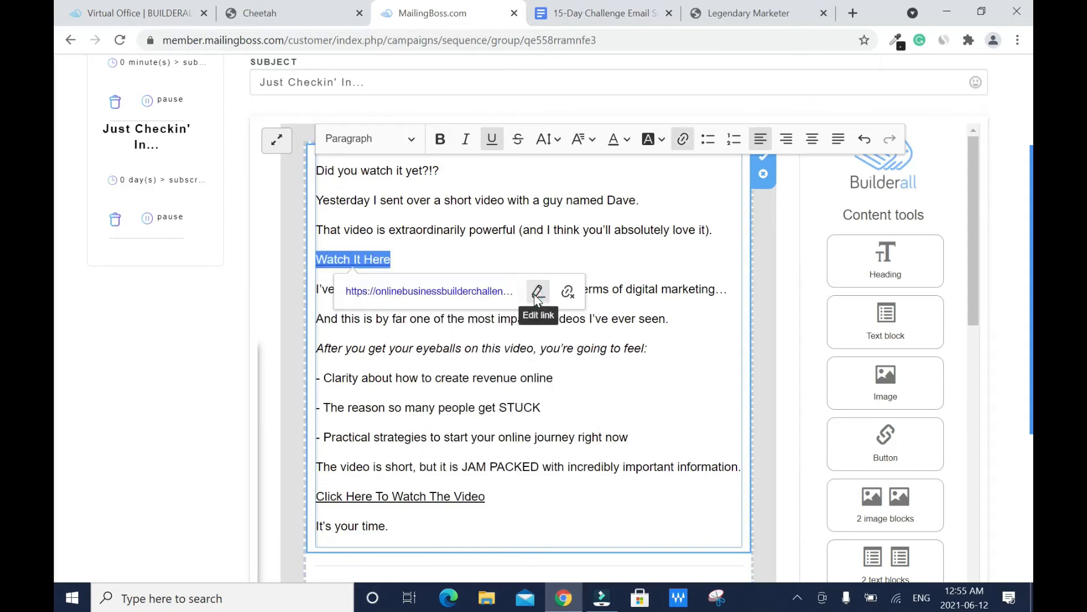
left_click(652, 348)
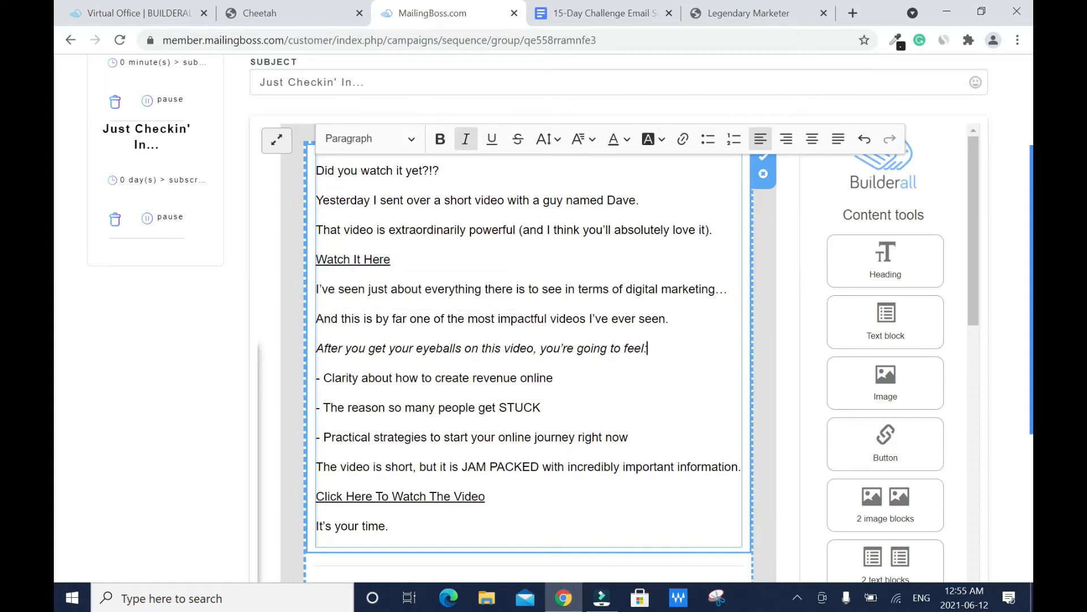
Step: Colour the Watch It Here link text light blue
left_click_drag(392, 259, 313, 258)
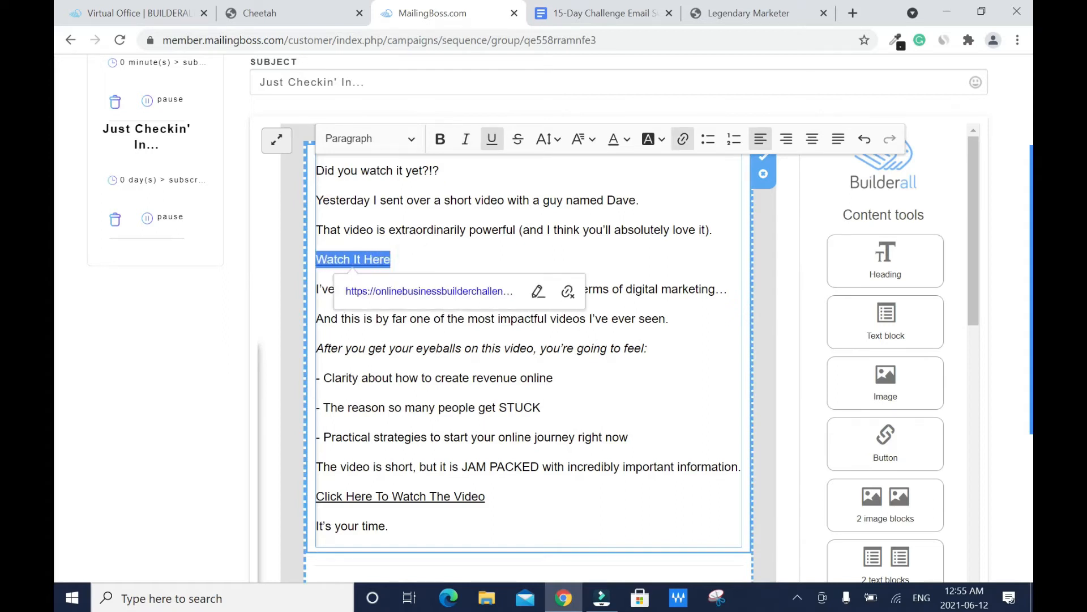
left_click(628, 140)
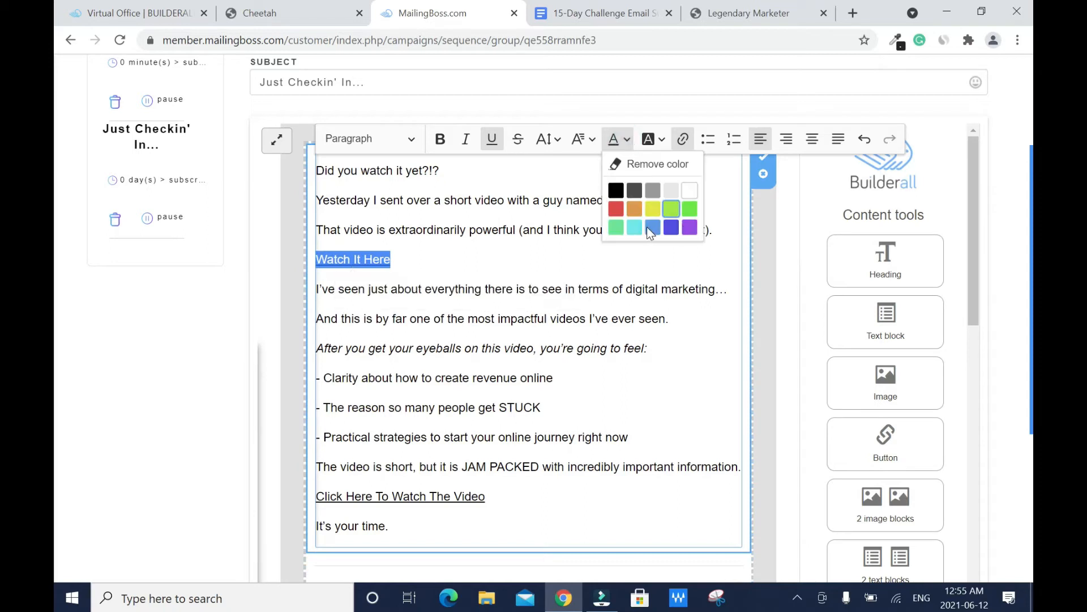
left_click(649, 228)
left_click(699, 345)
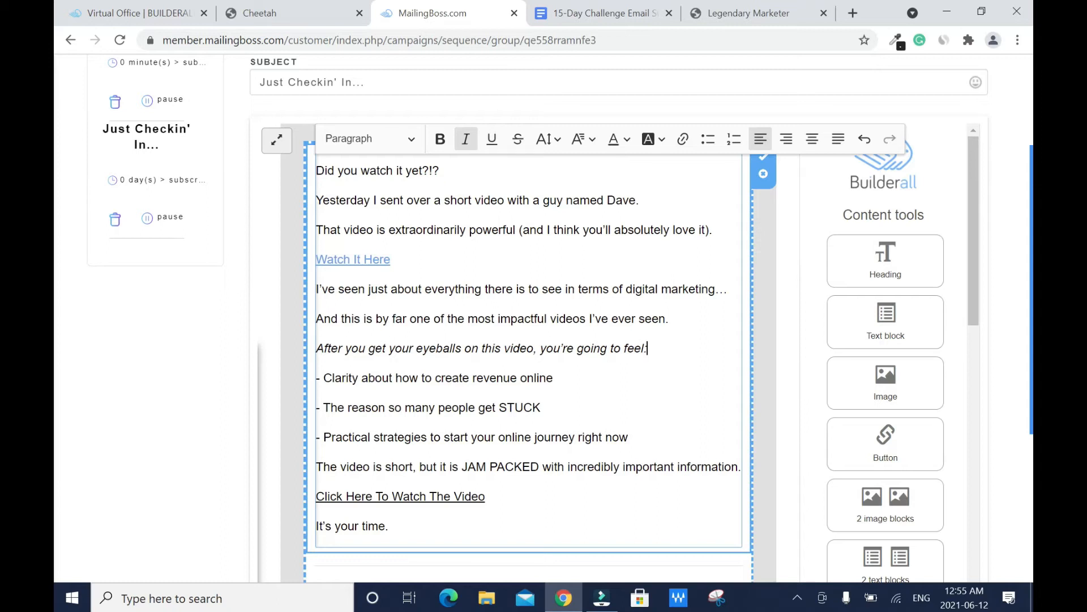
Step: Link the Click Here To Watch The Video line to the pasted affiliate enrolment URL
left_click_drag(486, 497, 315, 496)
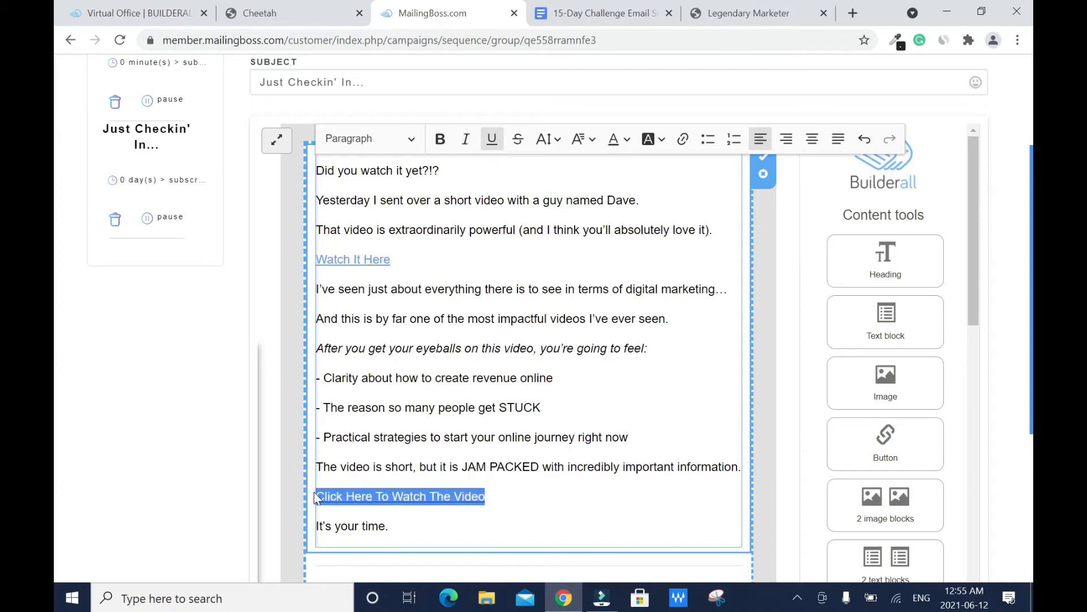
left_click(684, 140)
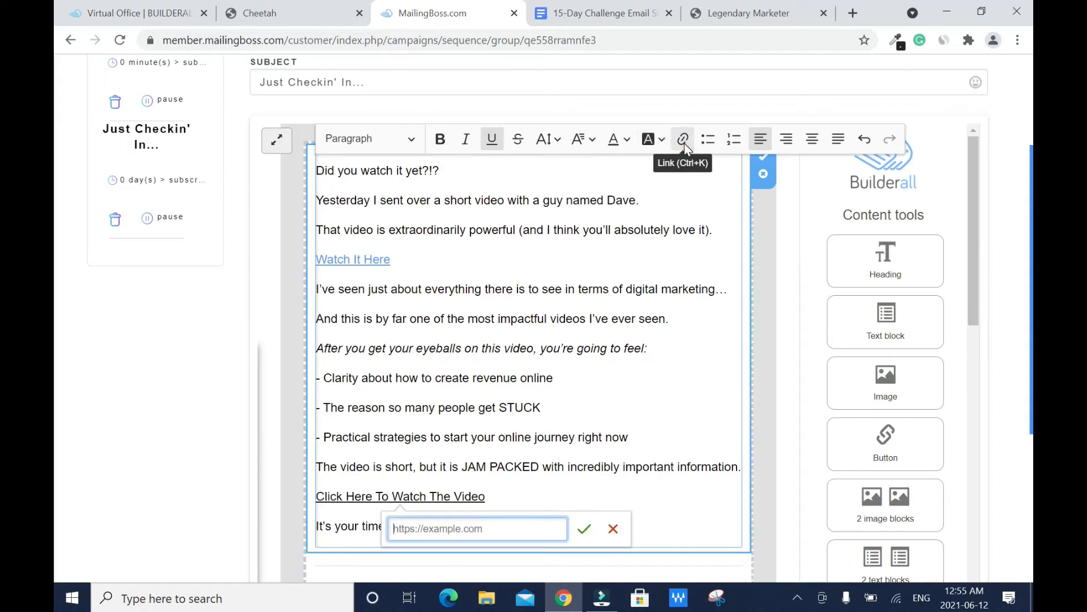
key("ctrl+v")
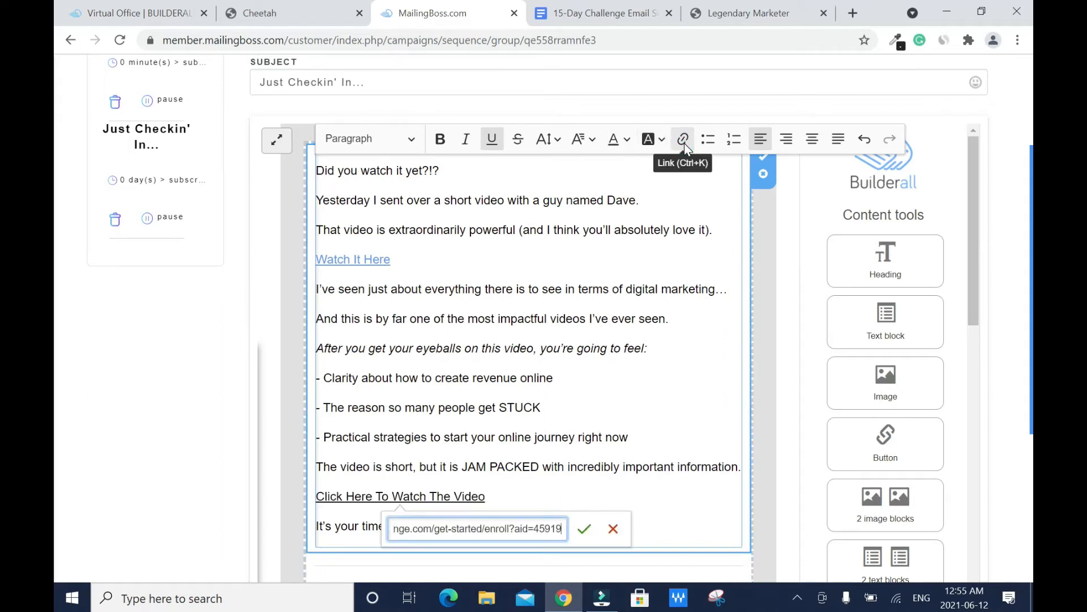
left_click(584, 531)
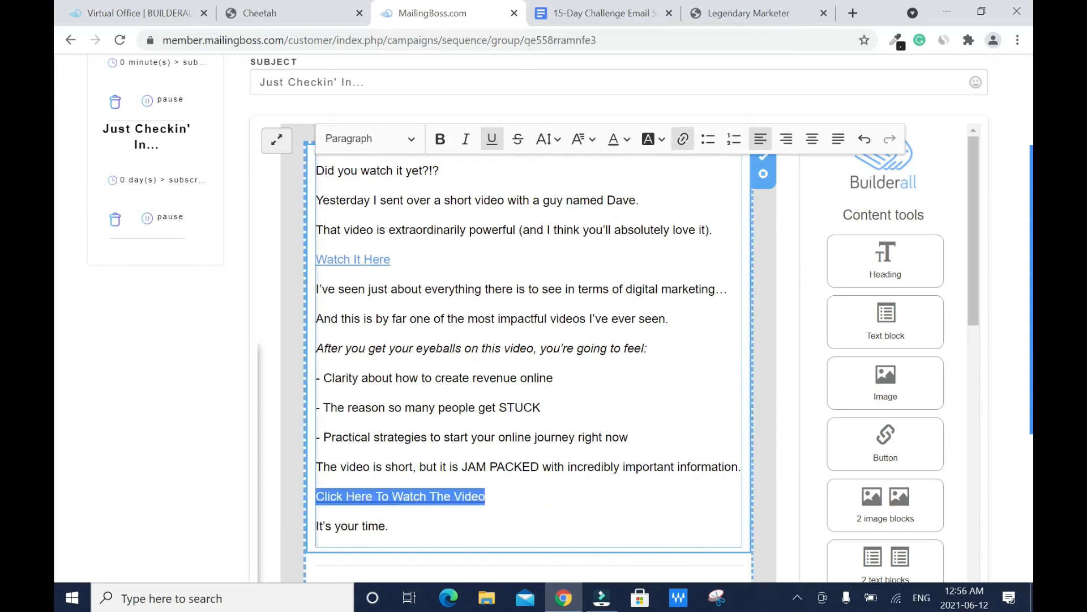
Step: Colour the Click Here To Watch The Video link text blue
key("Right")
key("shift+Left")
key("shift+Left")
key("shift+Left")
key("shift+Left")
key("shift+Left")
key("shift+Left")
key("shift+Left")
key("shift+Left")
key("shift+Left")
key("shift+Left")
key("shift+Left")
key("shift+Left")
key("shift+Left")
key("shift+Left")
key("shift+Left")
key("shift+Left")
key("shift+Left")
key("shift+Left")
key("shift+Left")
key("shift+Left")
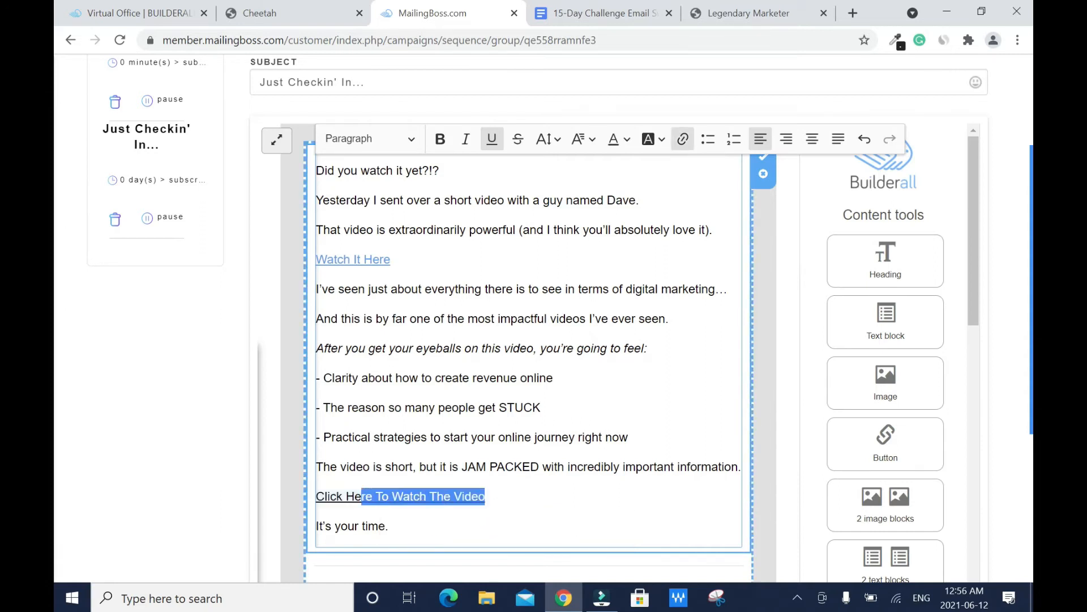
left_click(625, 140)
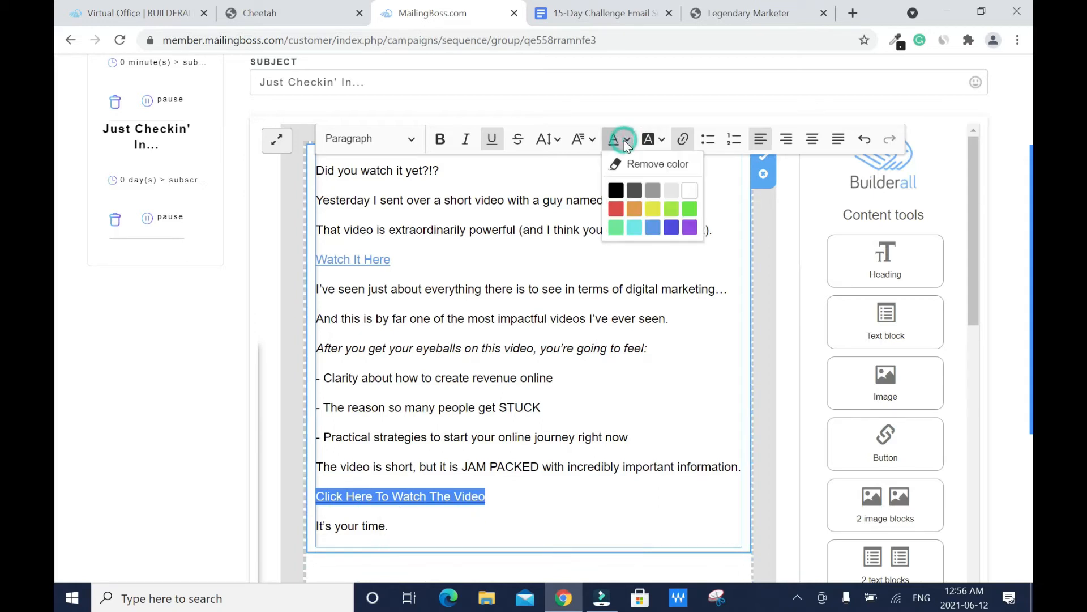
left_click(673, 228)
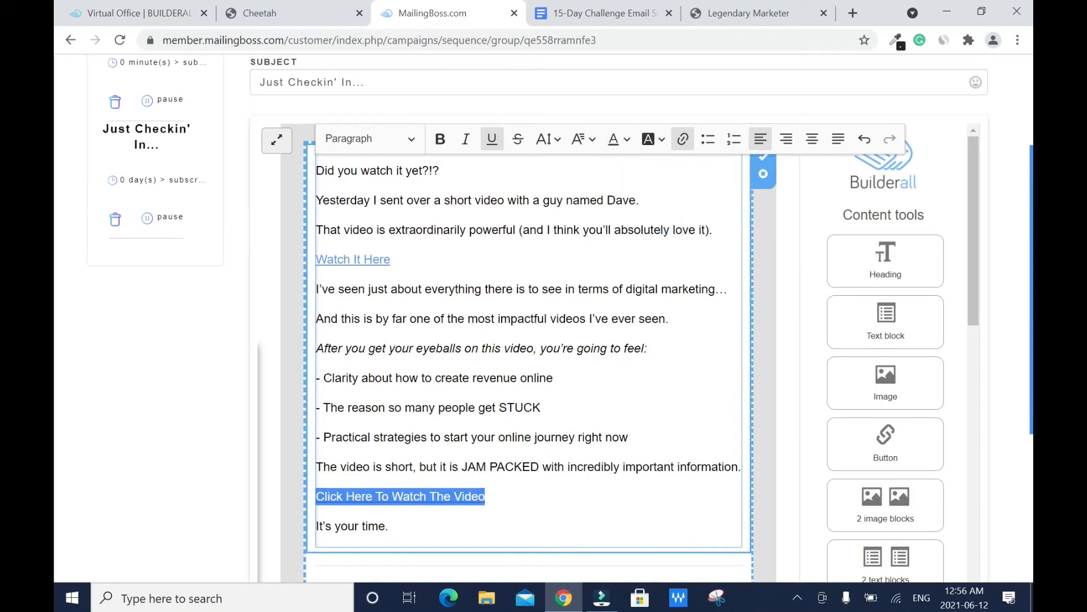
left_click(486, 497)
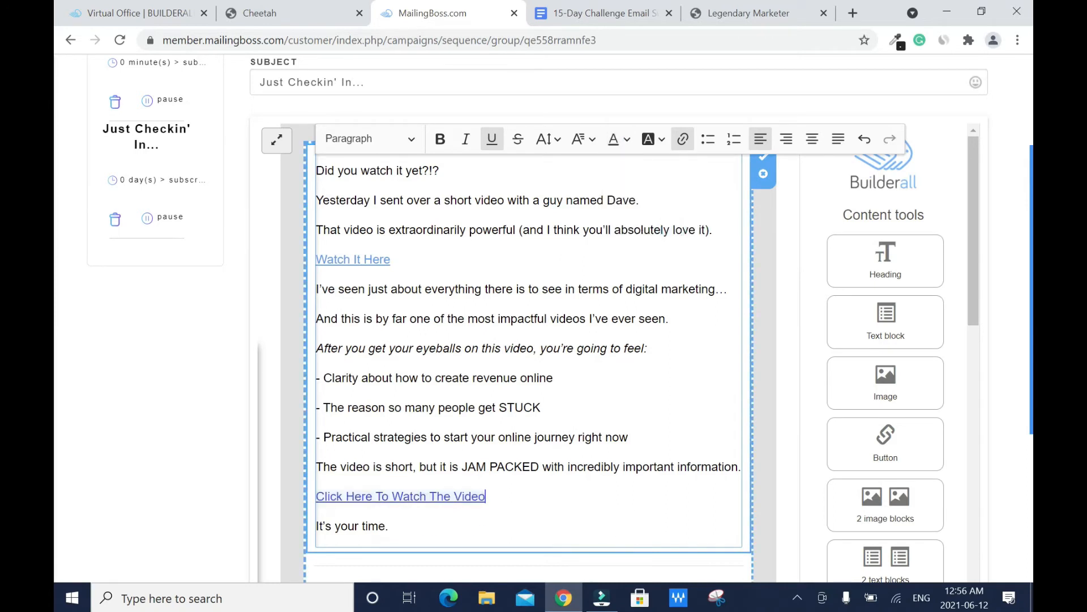
left_click_drag(973, 267, 959, 352)
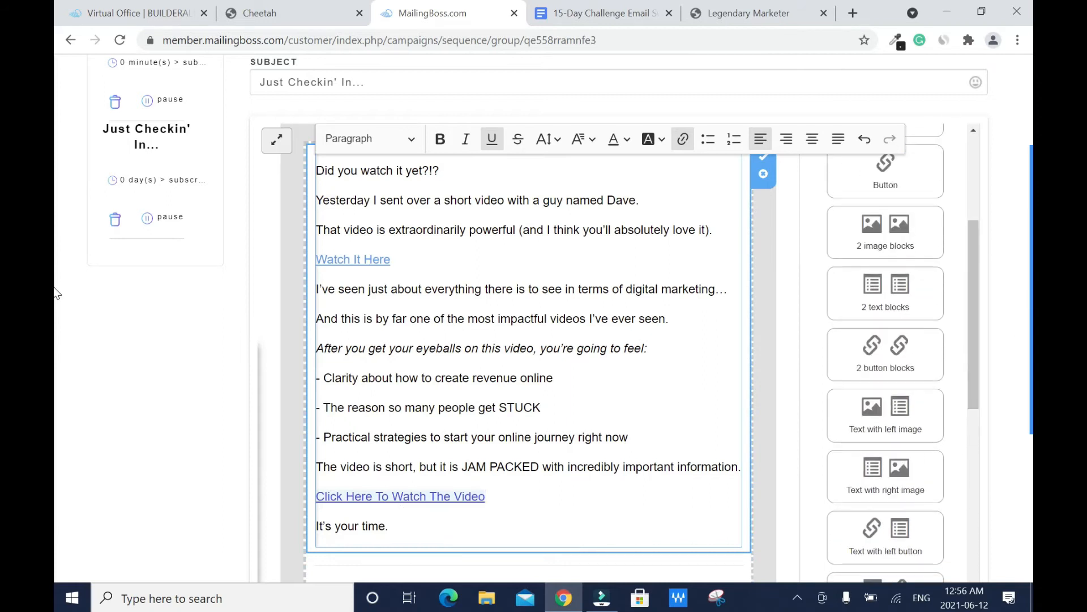
scroll(56, 447, "down", 5)
Step: Finish the second email and set its send delay to 1 Day after subscribing
left_click(935, 566)
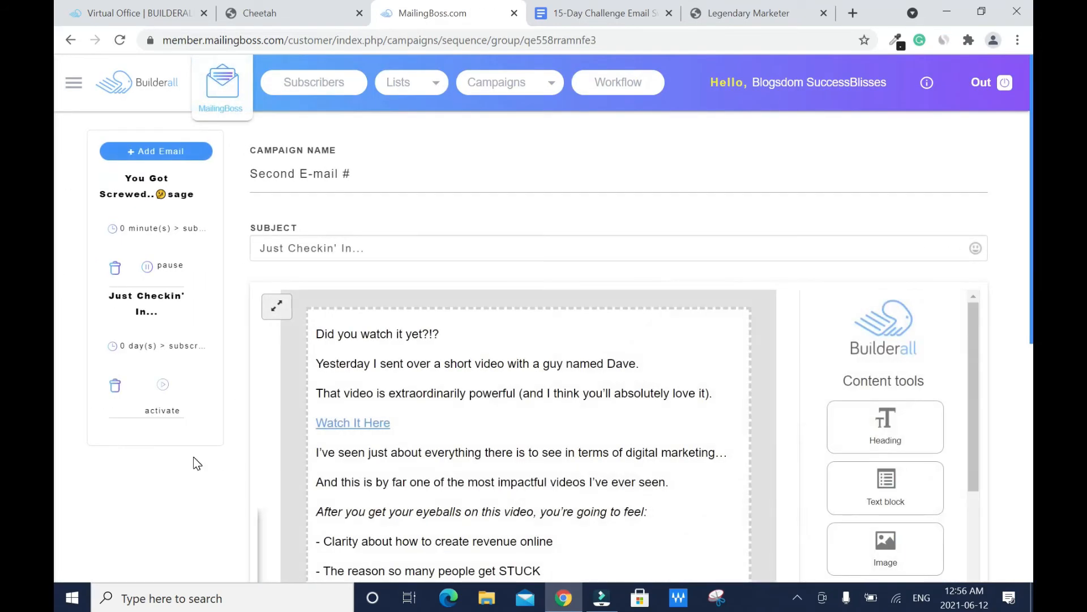
left_click(171, 351)
left_click(468, 258)
key("BackSpace")
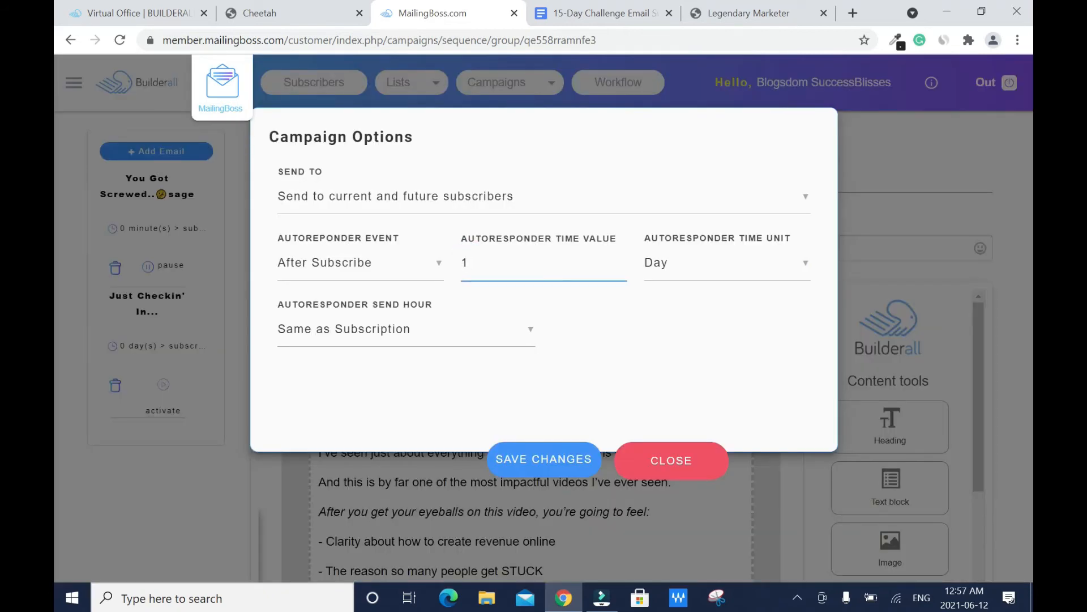
left_click(764, 264)
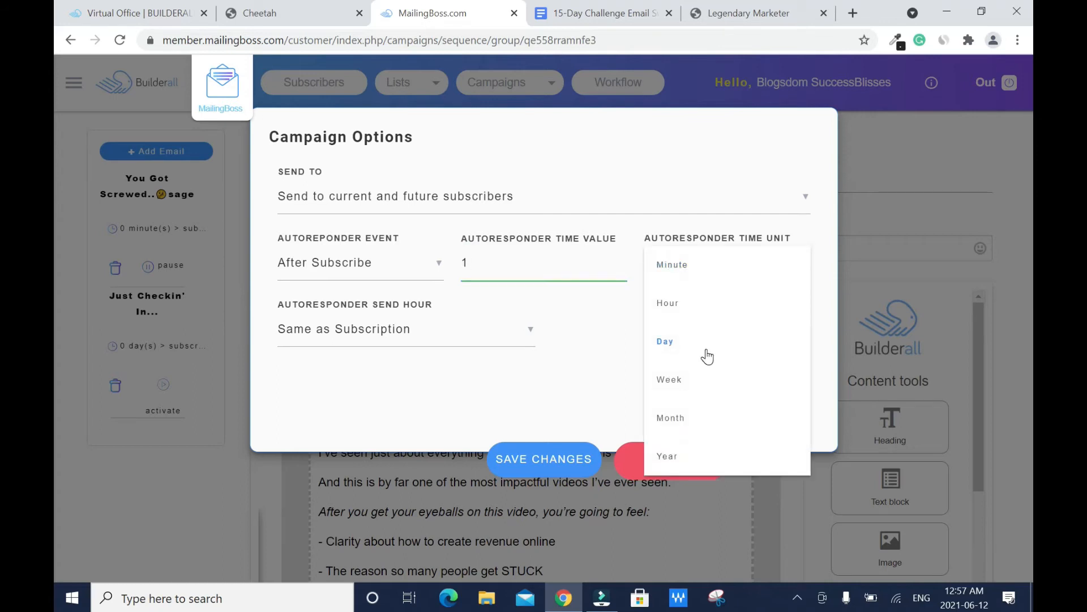
left_click(667, 341)
left_click(532, 457)
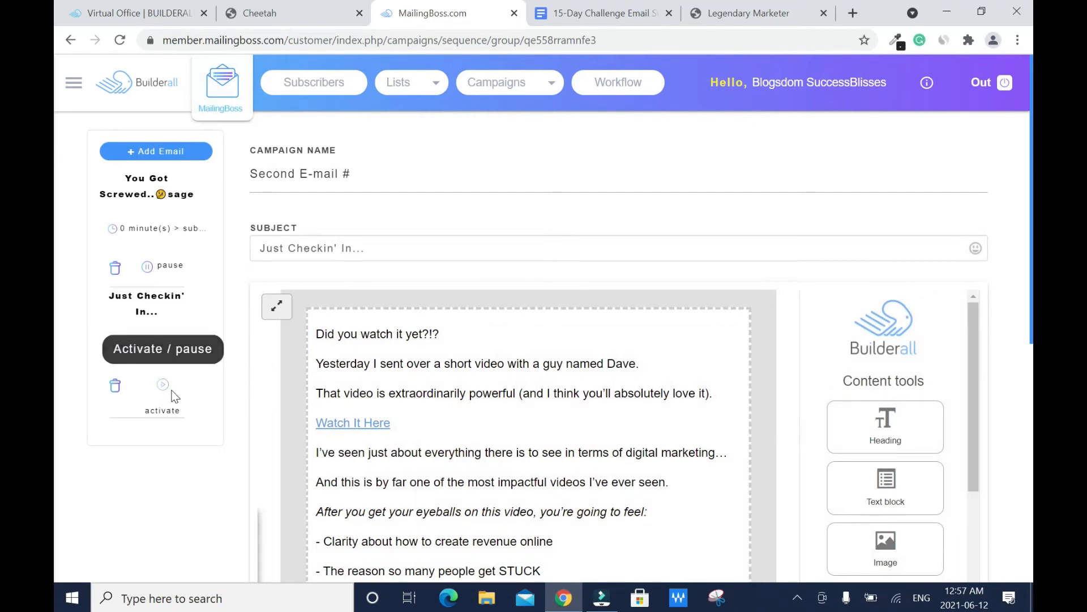
Step: Activate the Just Checkin' In... email in the sequence and save it with Done
left_click(162, 386)
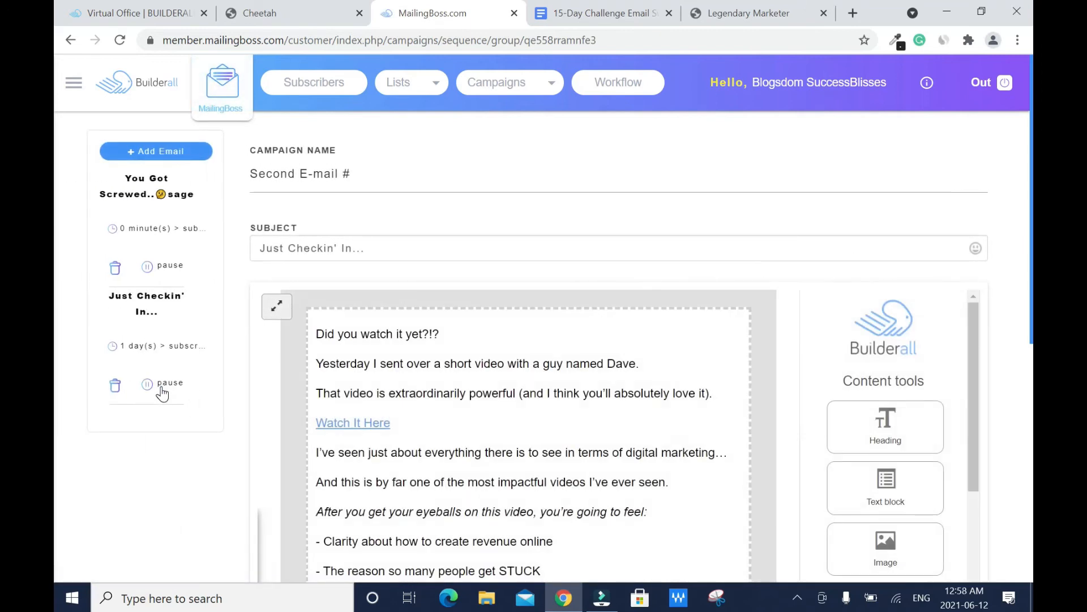
scroll(56, 199, "down", 8)
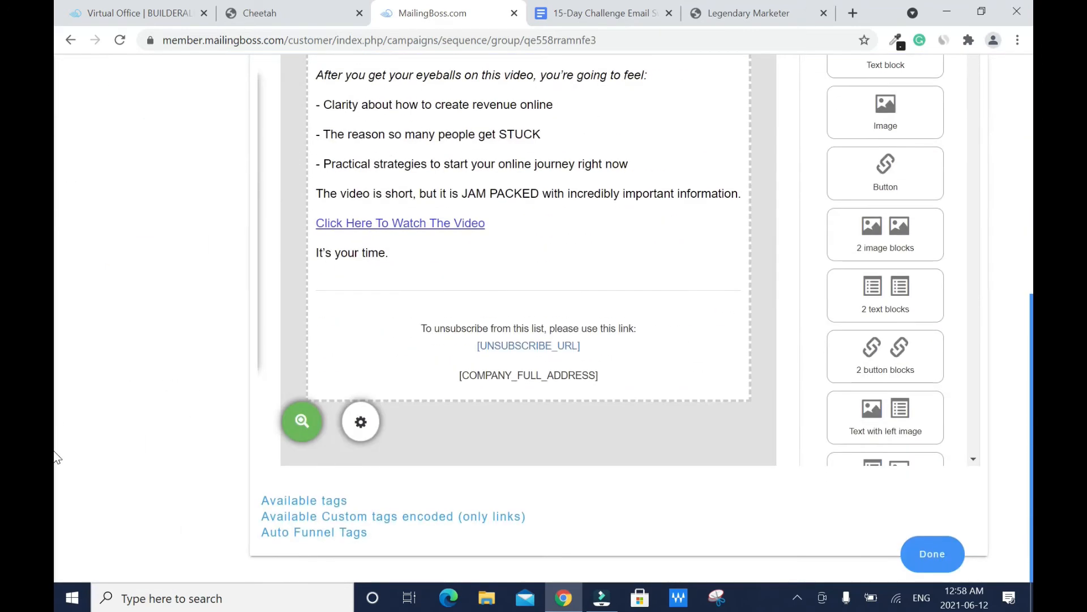
left_click(931, 558)
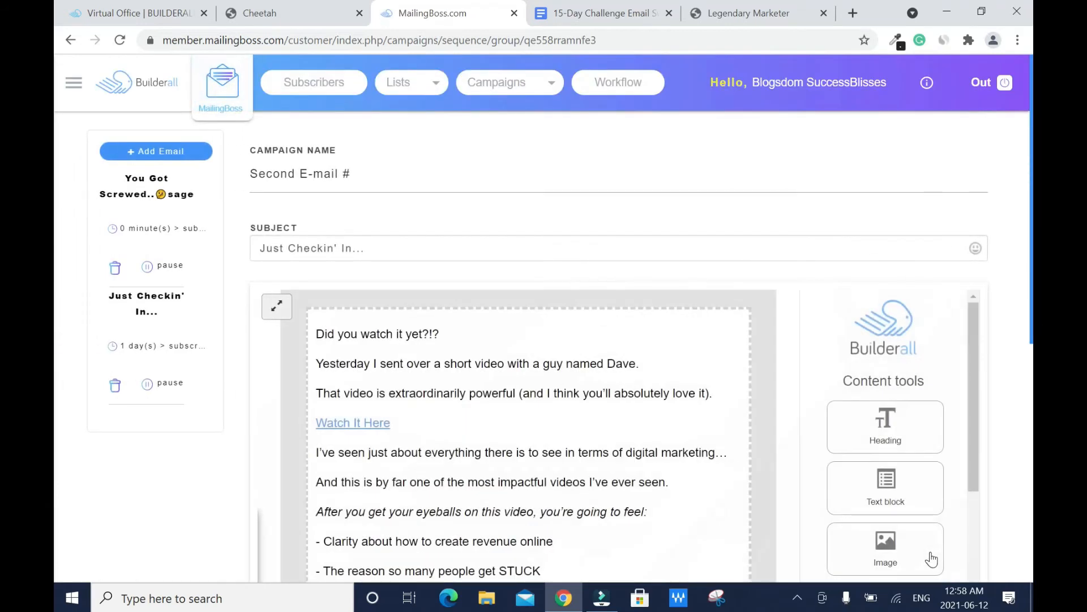
Step: Add a new email renamed Third E-mail # # and clear its placeholder subject
left_click(180, 152)
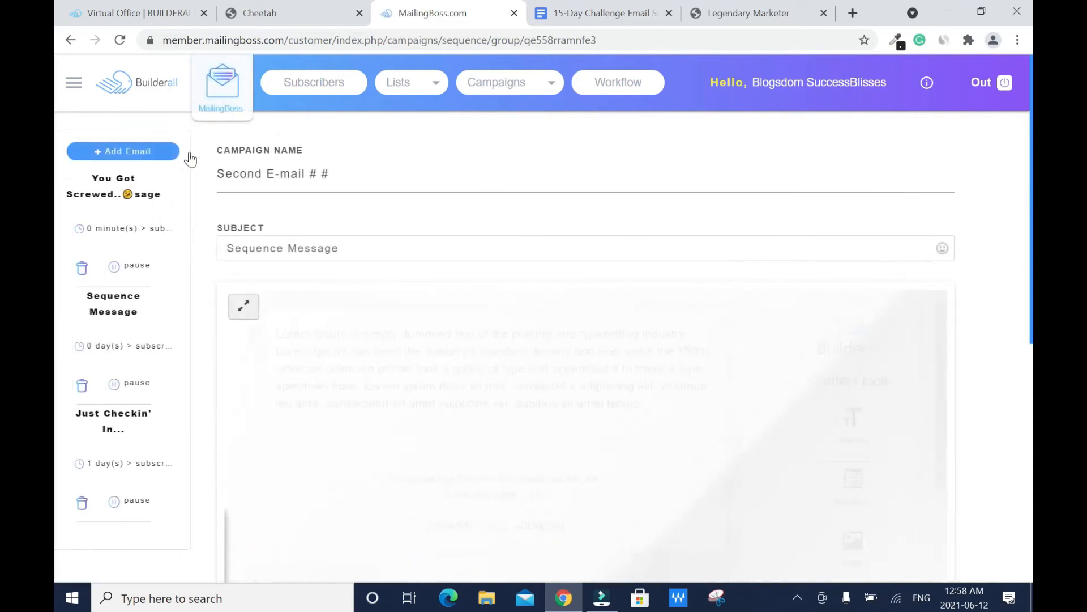
double_click(269, 174)
type("Third")
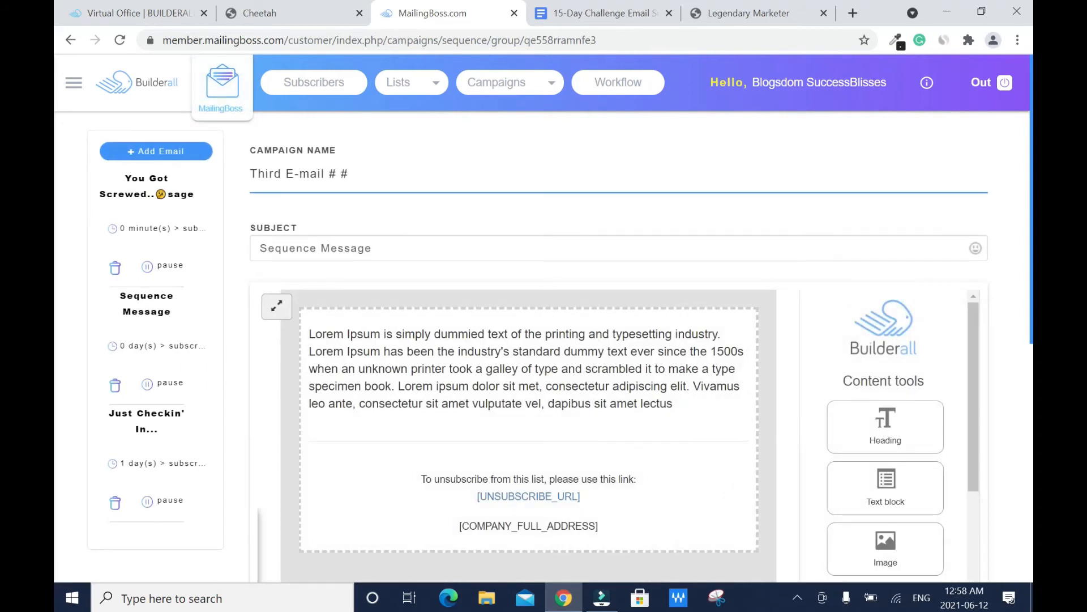
key("Tab")
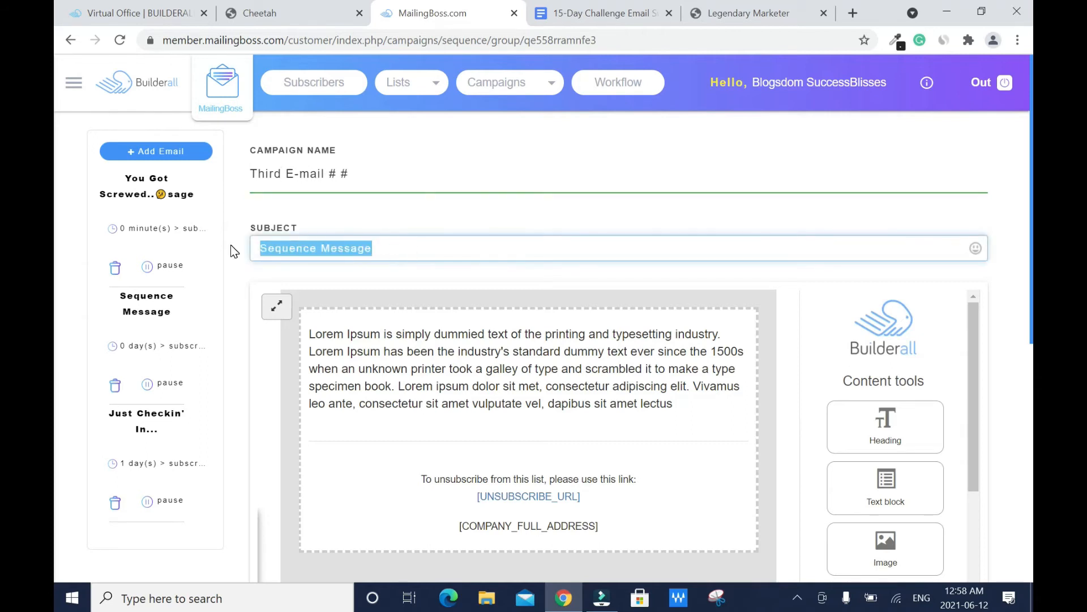
key("BackSpace")
Step: Copy the Email Swipe #3 subject EXACT $225m Online Formula from Google Docs into the subject
left_click(593, 10)
left_click_drag(403, 244, 579, 247)
right_click(543, 247)
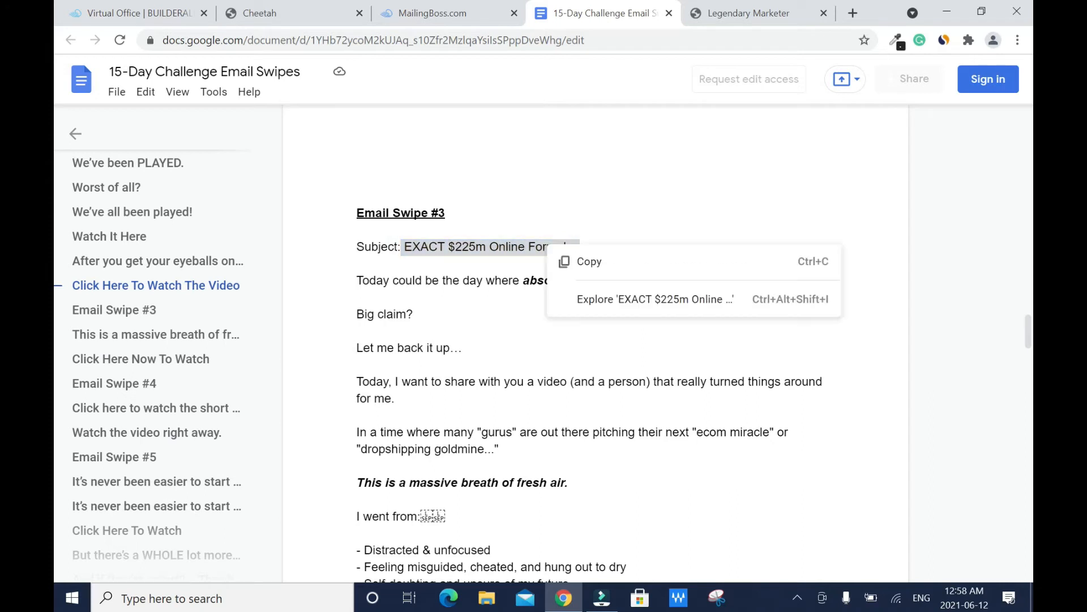
left_click(595, 261)
left_click(406, 15)
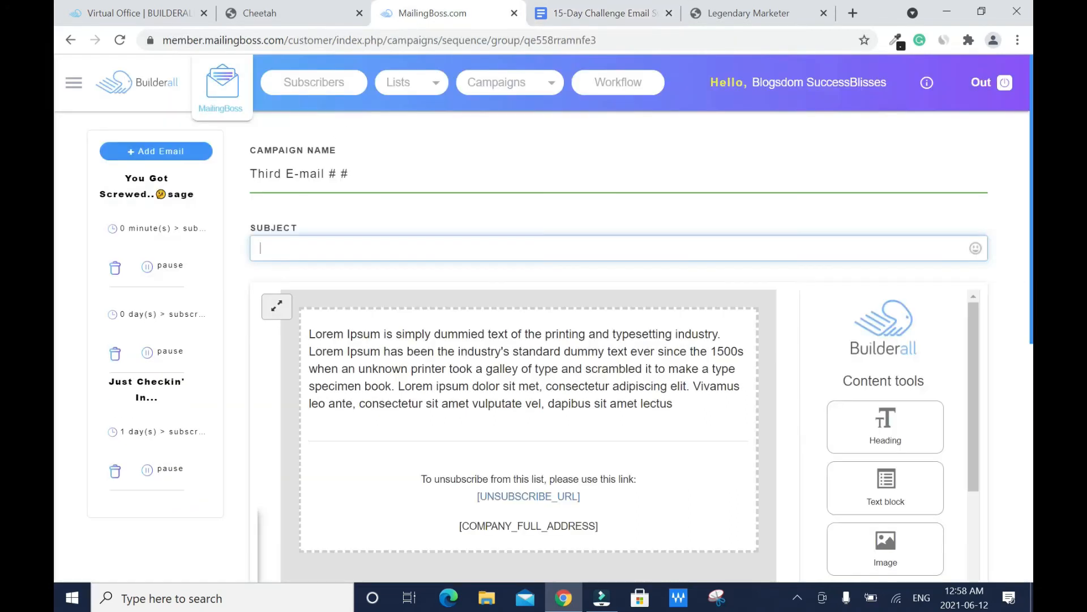
key("ctrl+v")
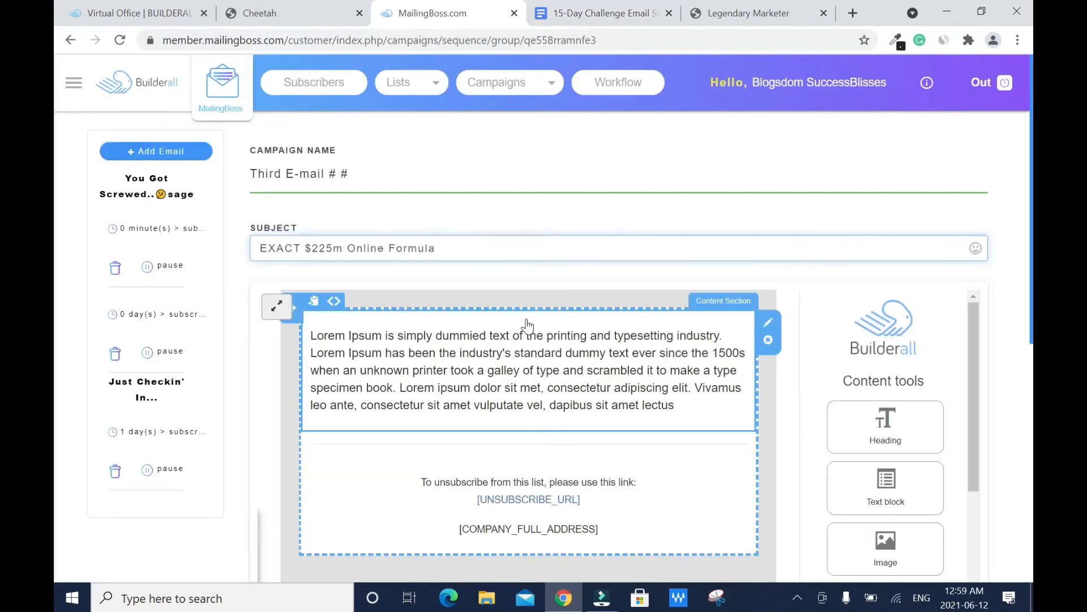
Step: Delete the Lorem placeholder paragraph and bring in the Email Swipe #3 body text
left_click(376, 336)
left_click_drag(311, 336, 676, 406)
key("BackSpace")
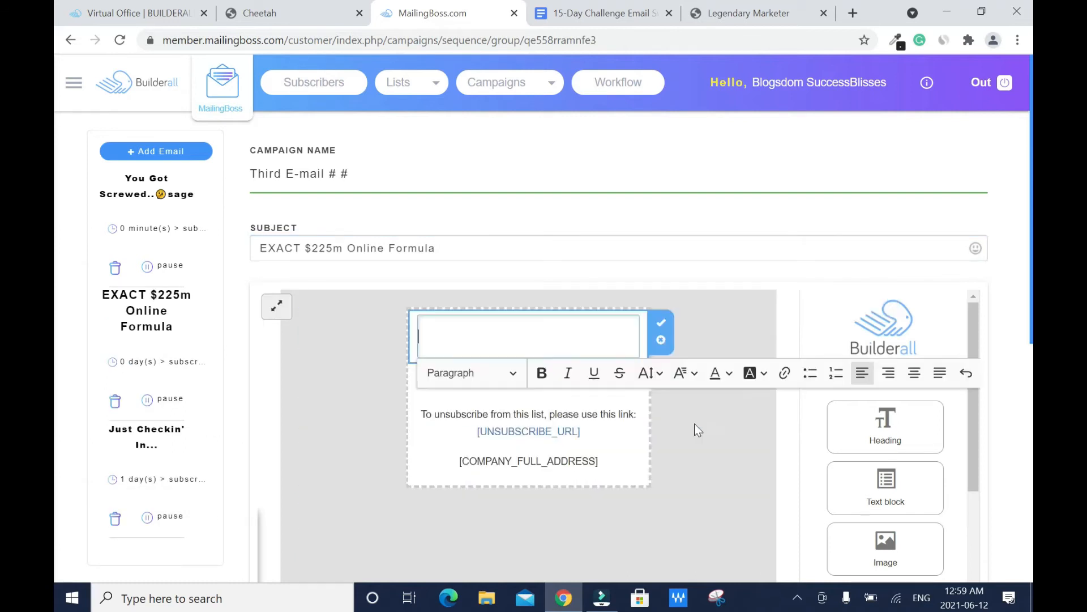
left_click(601, 13)
left_click_drag(355, 279, 360, 323)
left_click(404, 9)
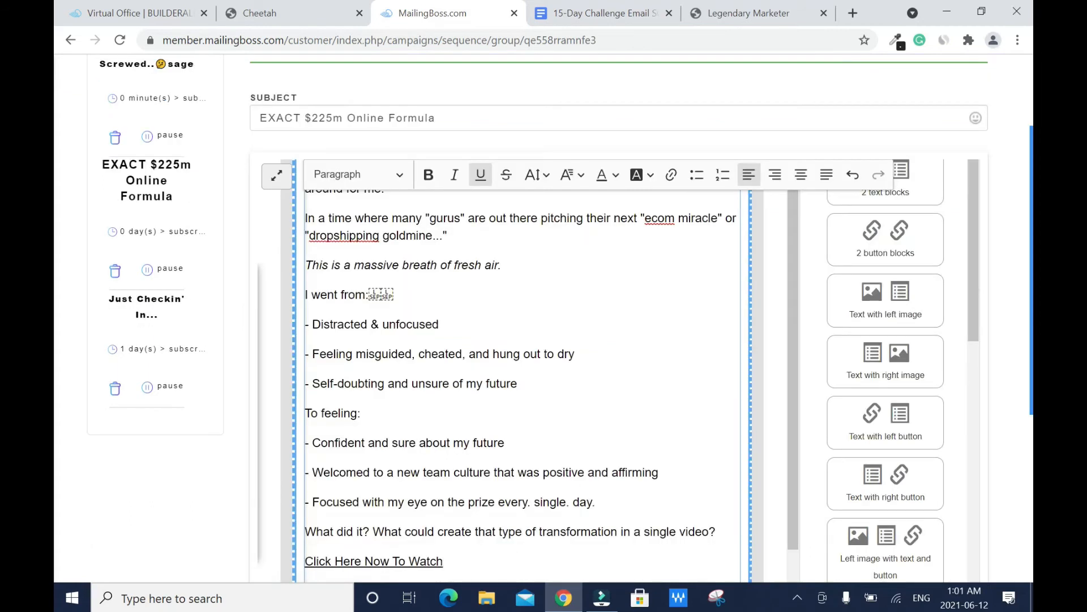
Step: Correct the word ecom to eComm in the third email's body
left_click(675, 218)
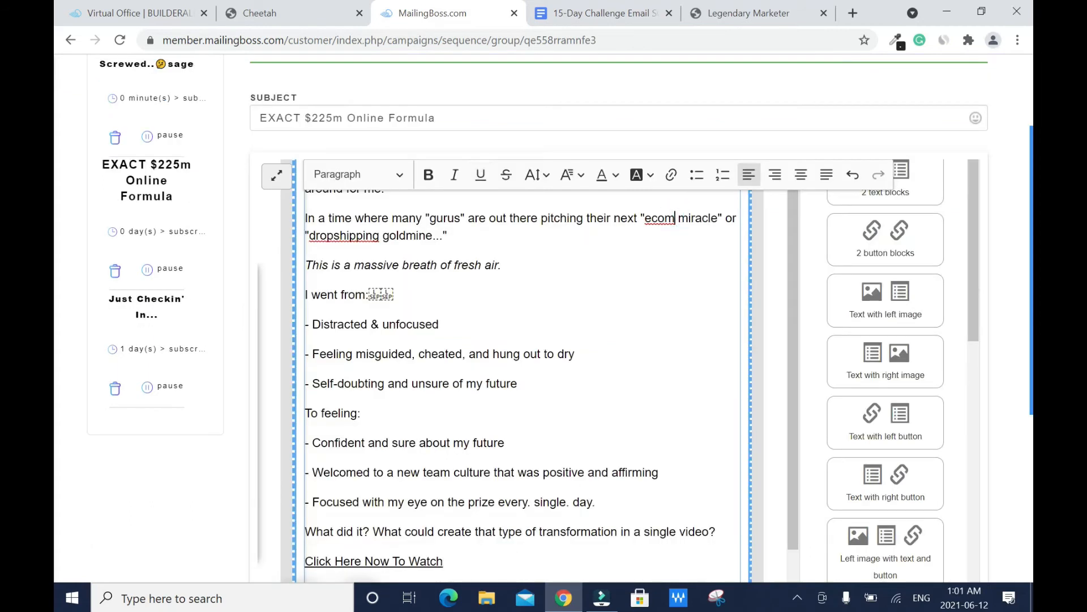
type("m")
right_click(367, 236)
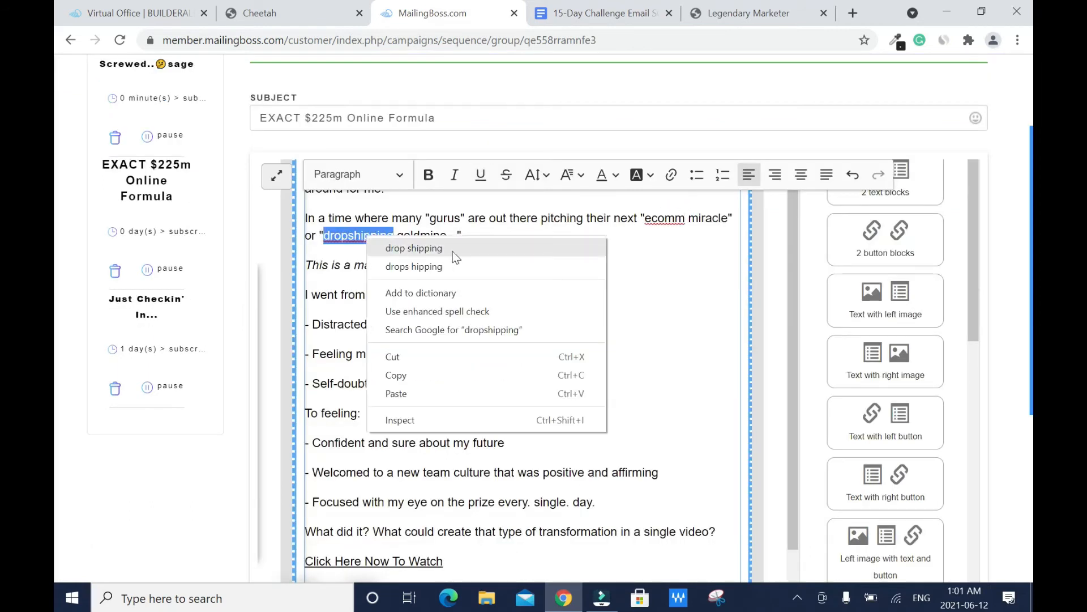
left_click(661, 258)
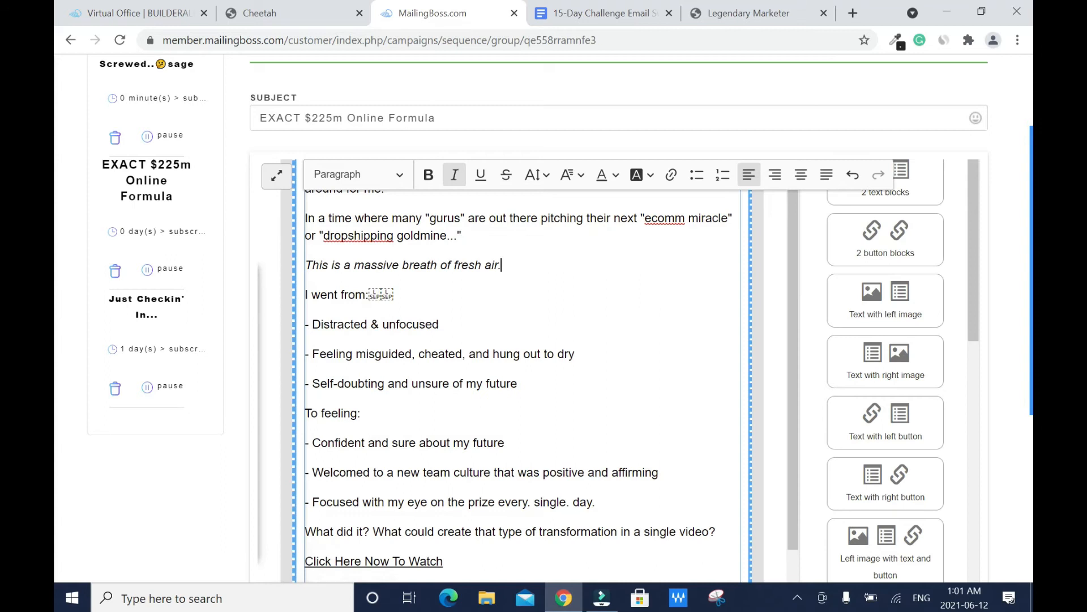
left_click(658, 219)
key("BackSpace")
type("C")
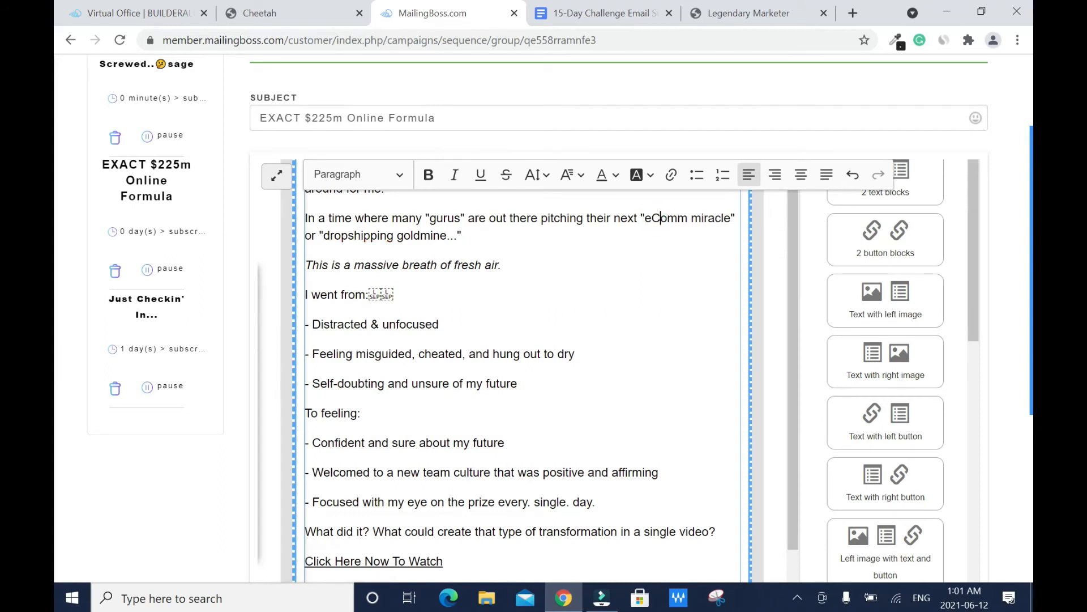
scroll(793, 261, "down", 2)
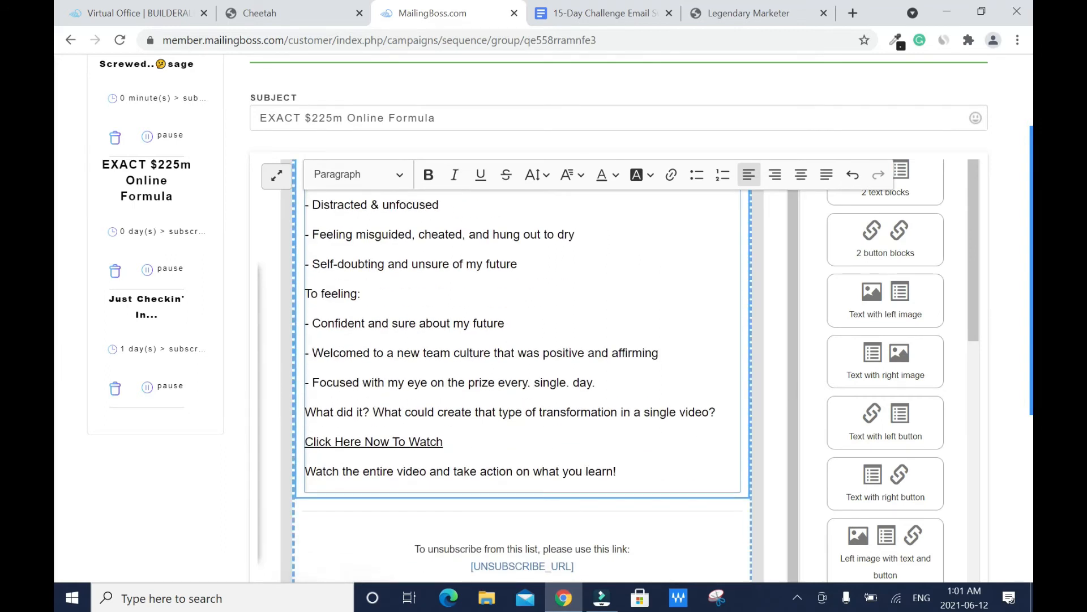
left_click_drag(445, 442, 301, 437)
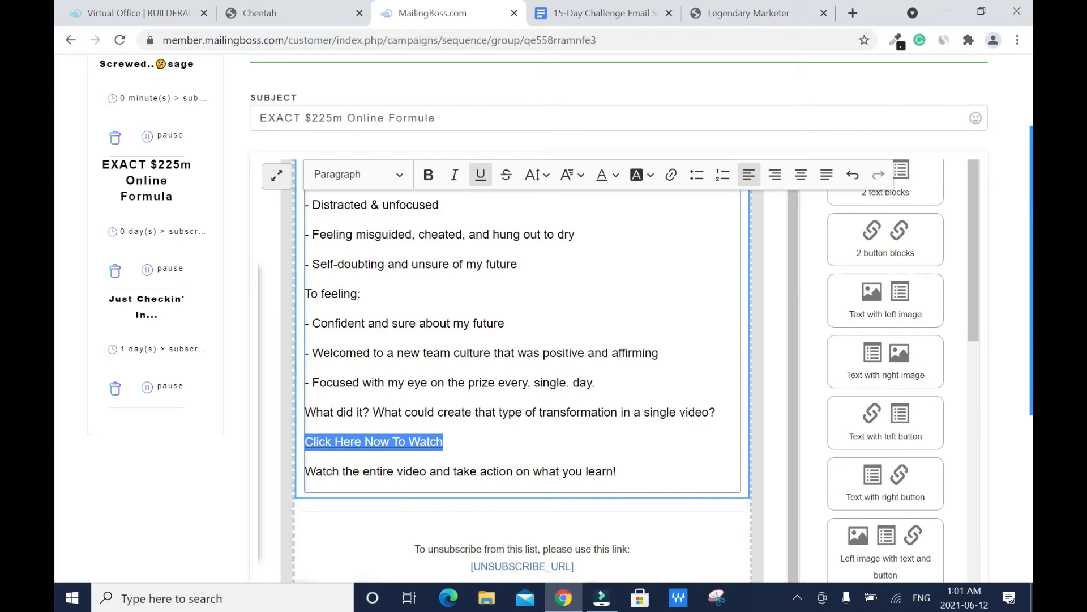
Step: Link the Click Here Now To Watch line to the copied affiliate enrollment page URL
left_click(665, 182)
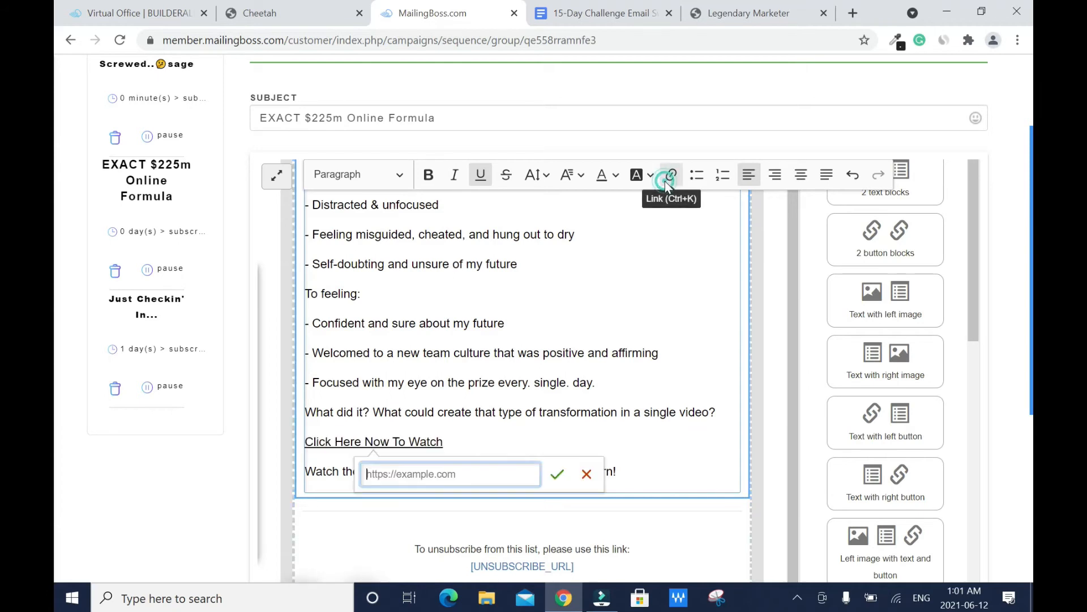
left_click(780, 5)
left_click(937, 205)
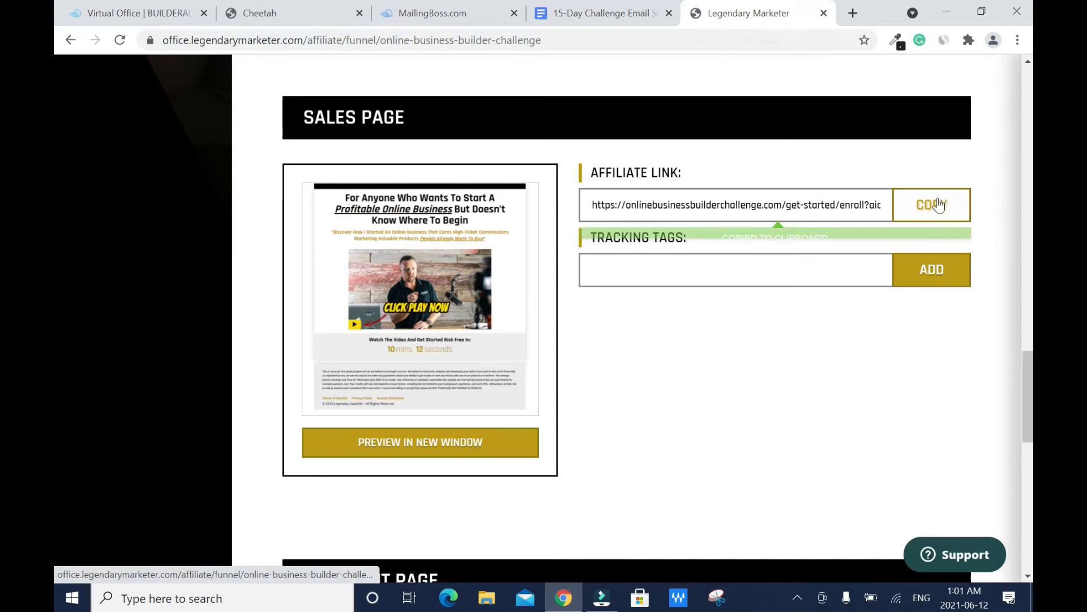
left_click(426, 12)
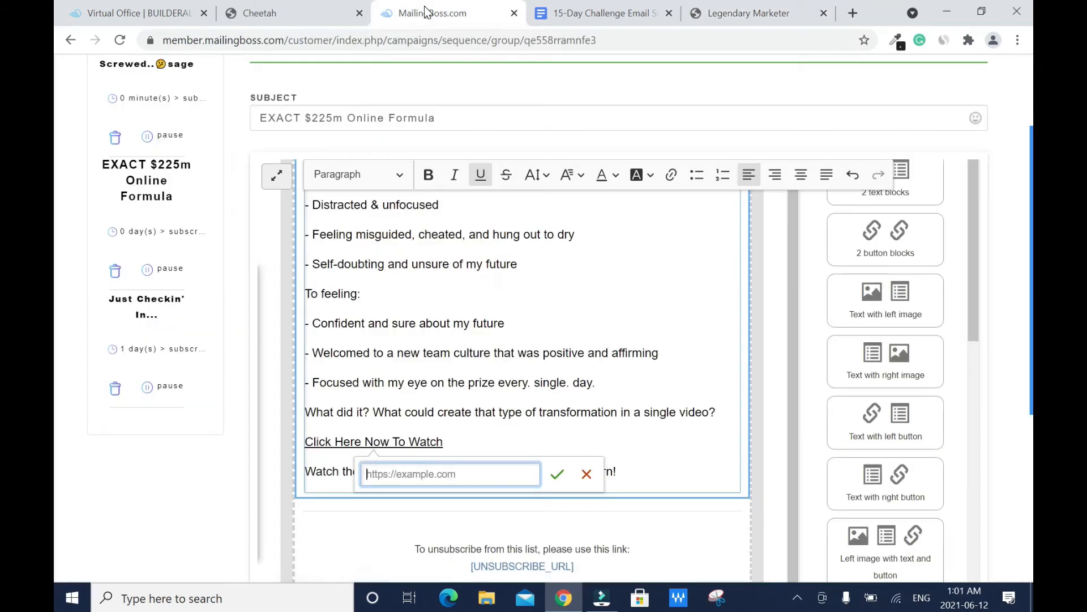
key("ctrl+v")
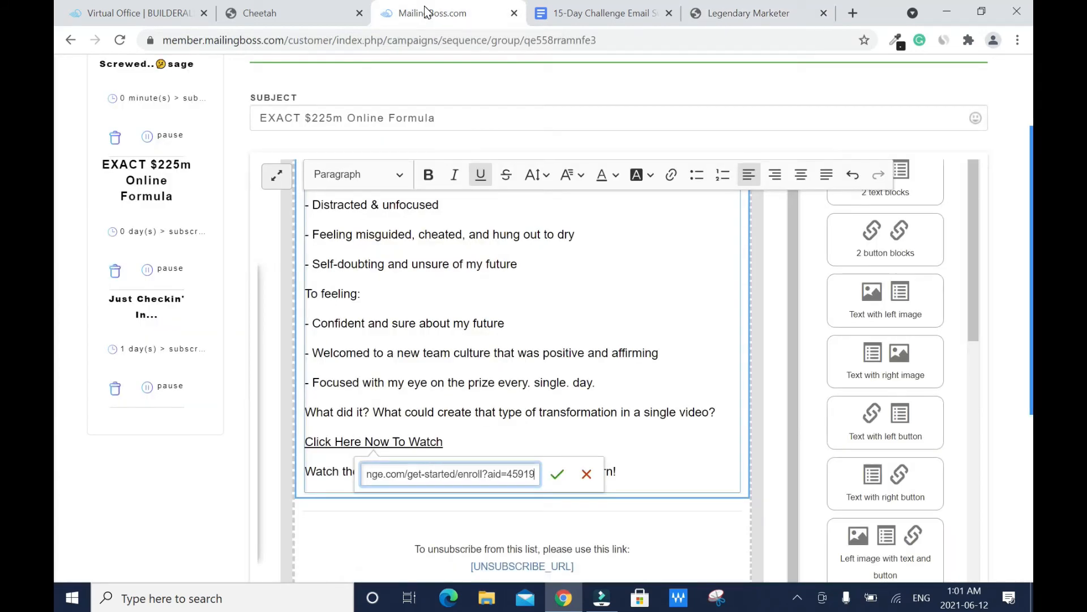
left_click(562, 474)
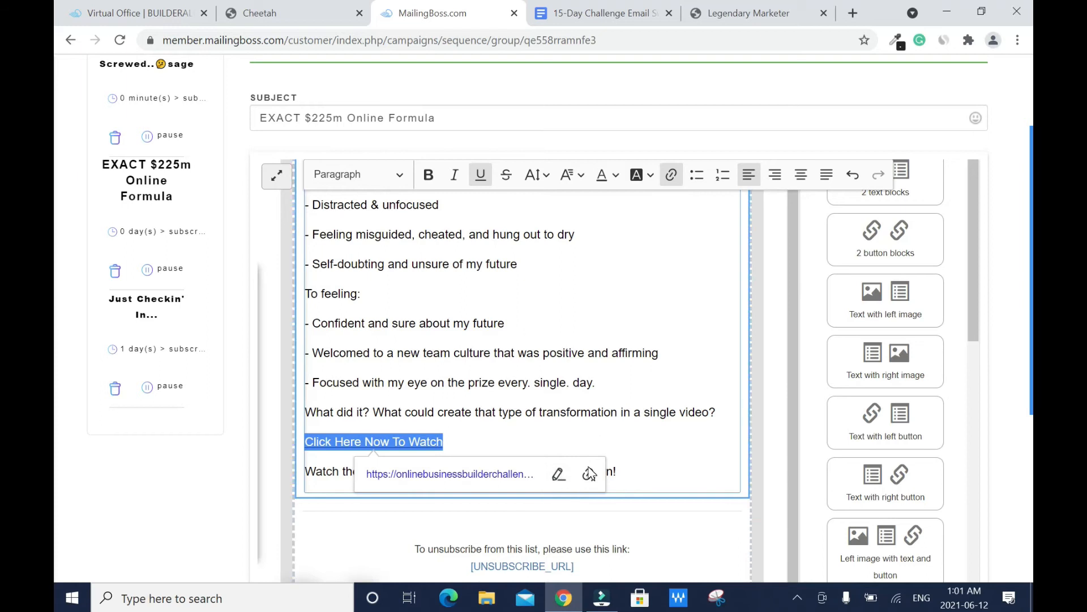
Step: Colour the Click Here Now To Watch link text orange
left_click(442, 442)
left_click_drag(443, 441, 303, 448)
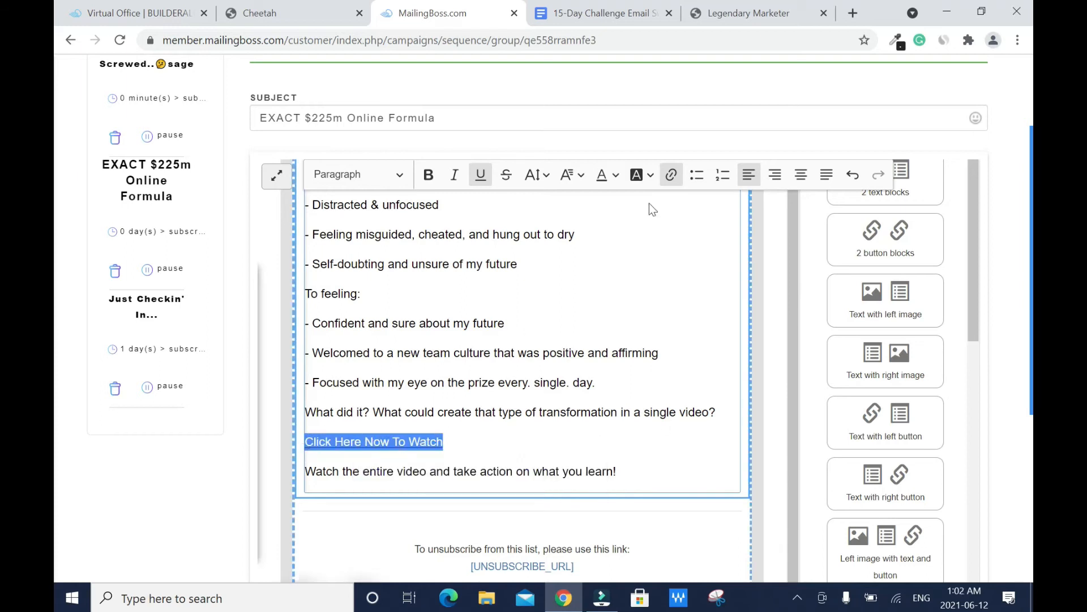
left_click(616, 177)
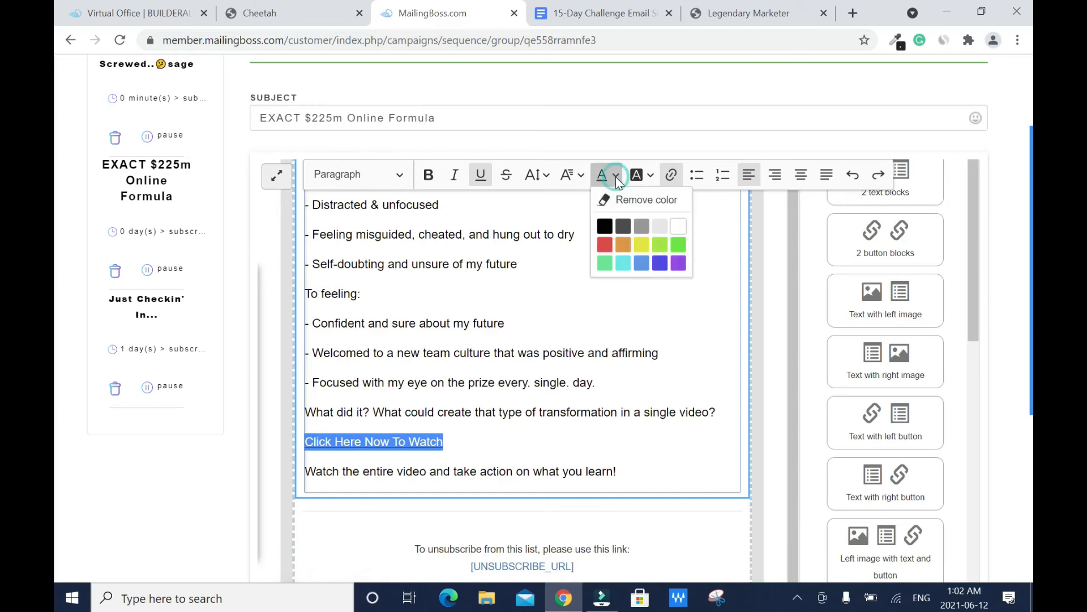
left_click(625, 245)
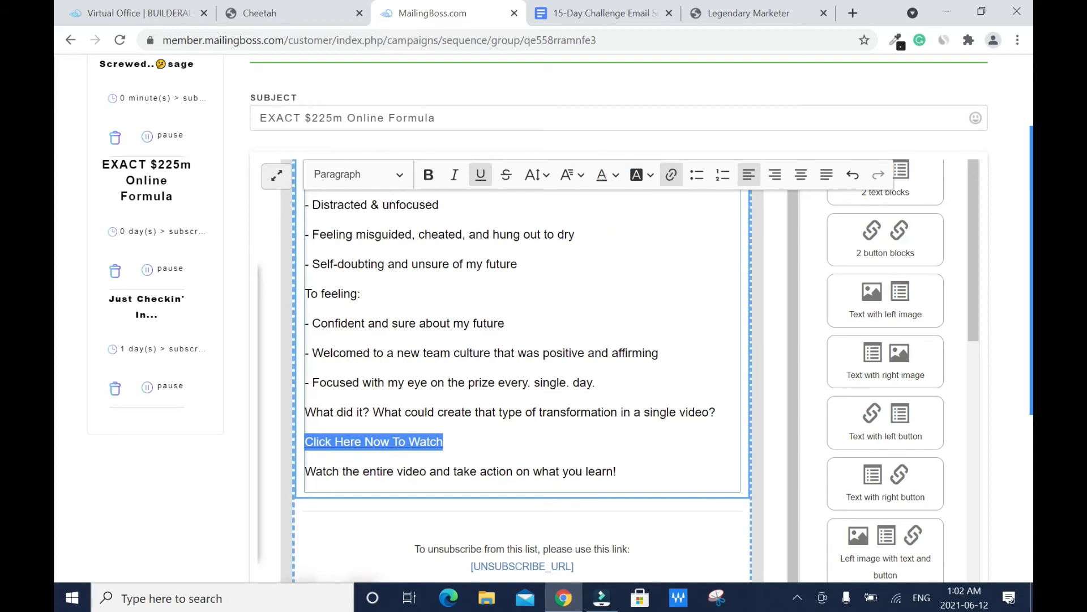
left_click(619, 472)
scroll(522, 385, "up", 2)
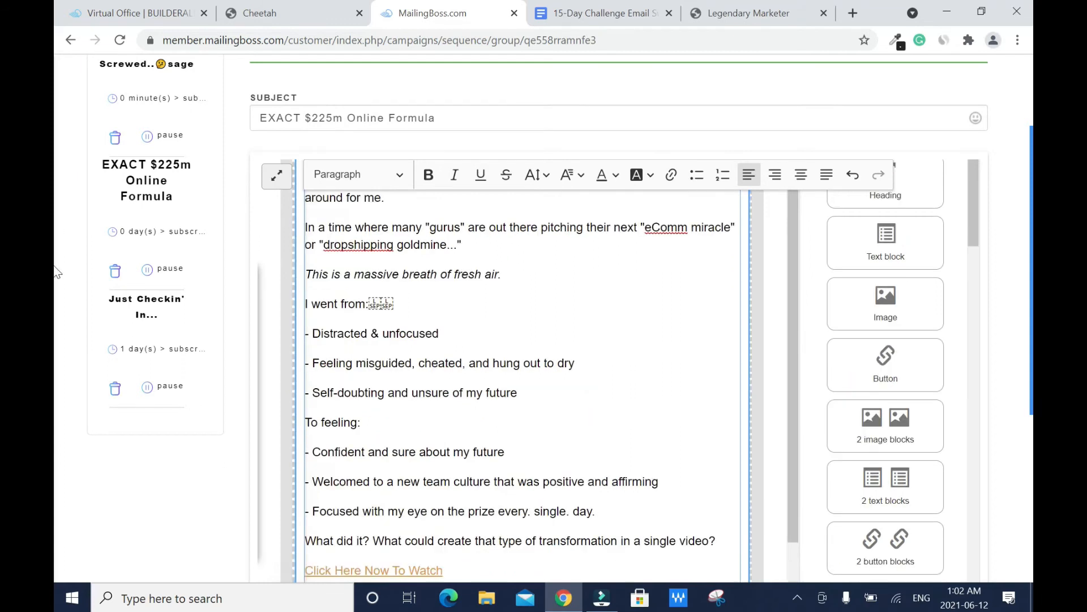
scroll(55, 327, "down", 5)
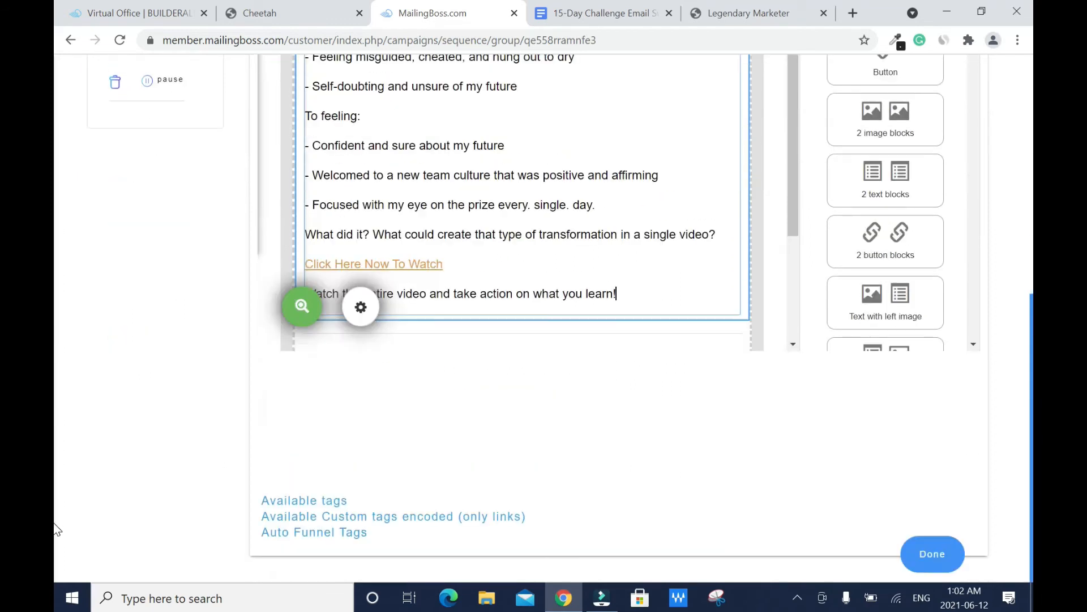
Step: Save the EXACT $225m Online Formula email back into the Third E-mail sequence
left_click(930, 554)
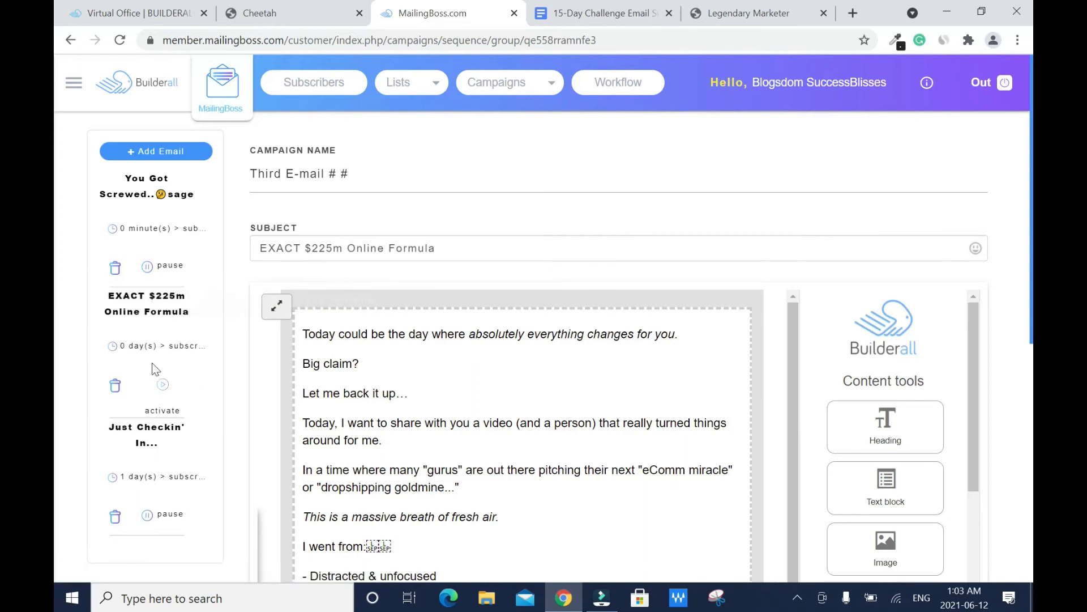
Step: Change the EXACT $225m Online Formula email's delay from 0 to 3 days after subscribe
left_click(168, 357)
key("BackSpace")
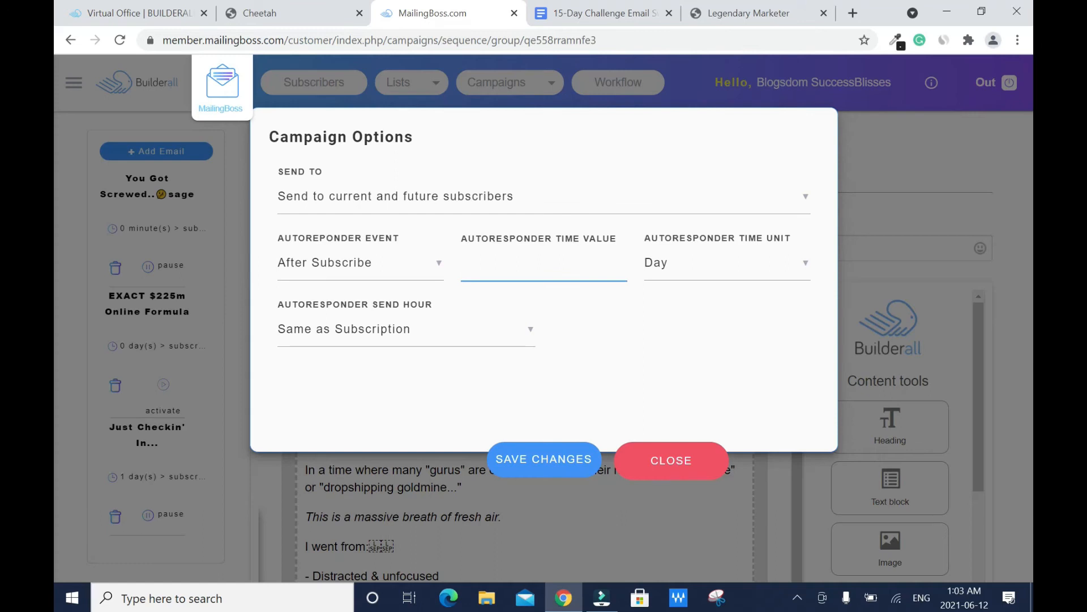
type("3")
left_click(542, 456)
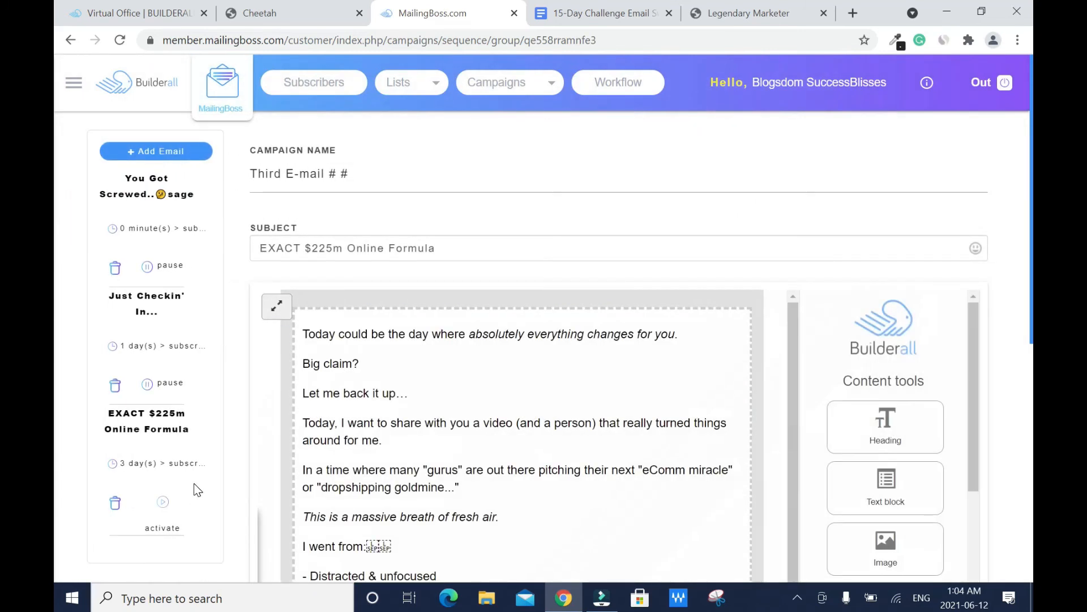
Step: Activate the EXACT $225m Online Formula email, save the sequence, and go to Cheetah's websites
left_click(163, 504)
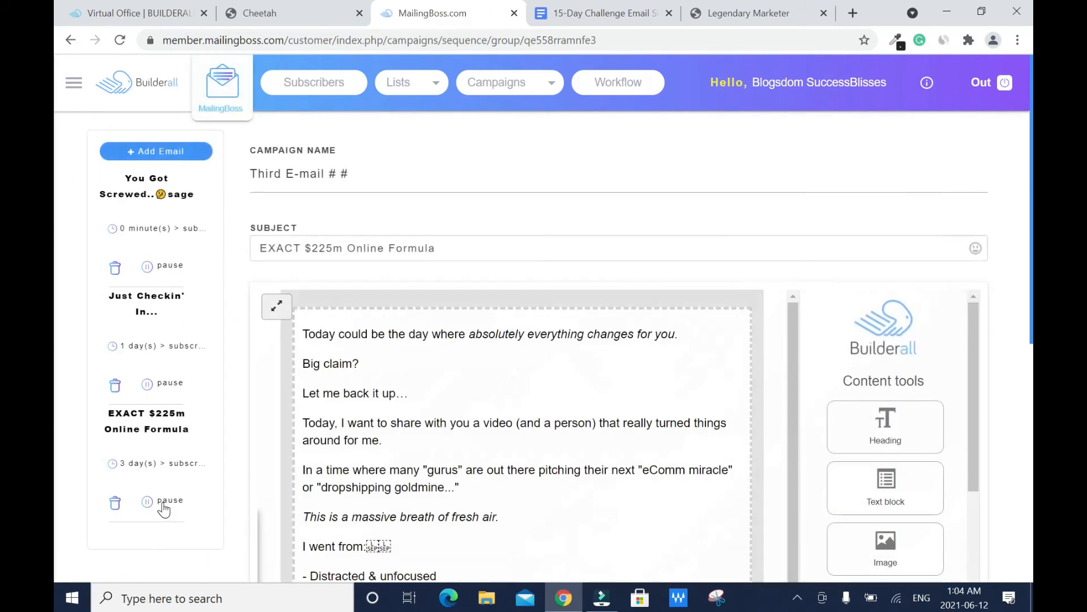
scroll(56, 184, "down", 8)
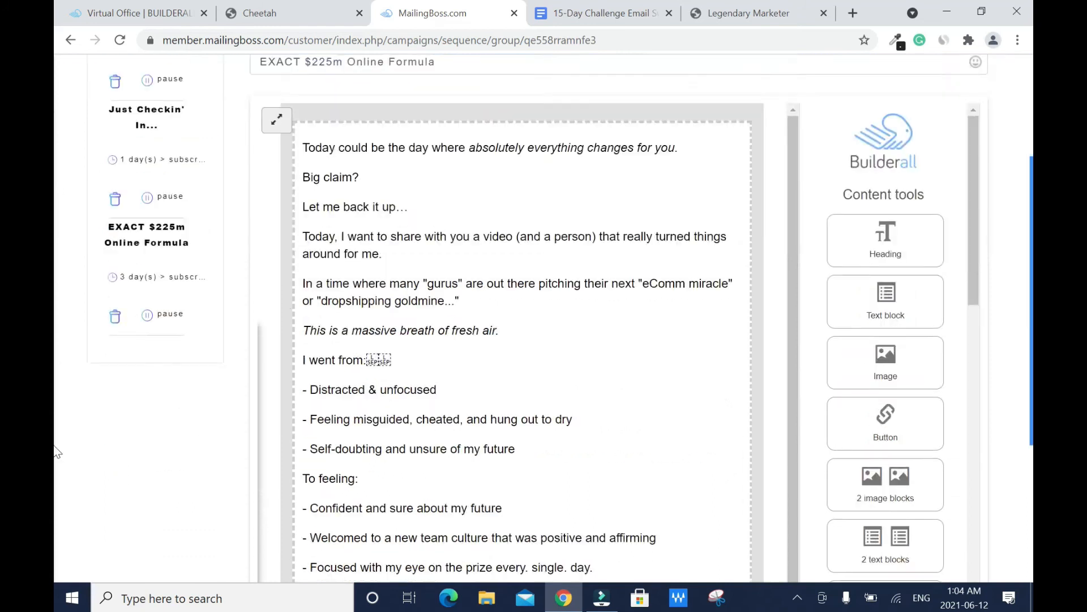
left_click(939, 552)
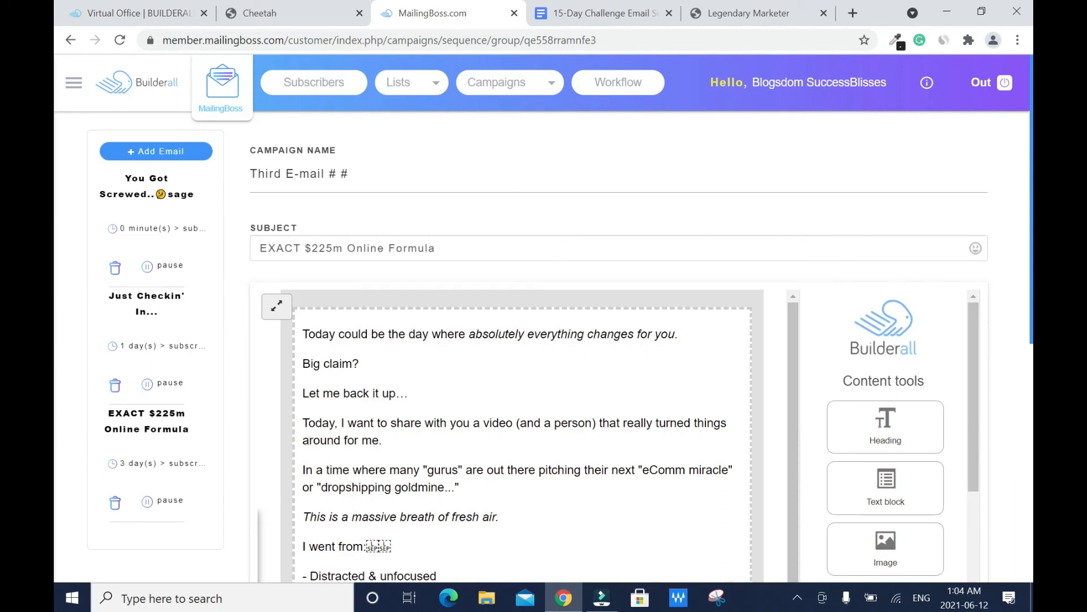
left_click(264, 13)
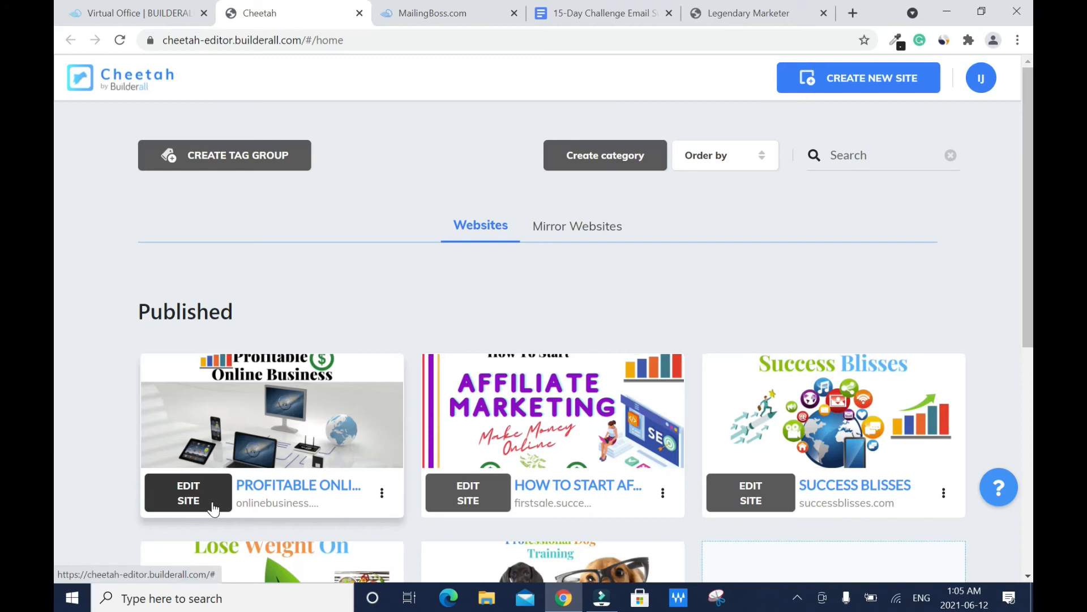
Step: Edit the How to start affiliate marketing site and show the Email Marketing Form templates
left_click(456, 503)
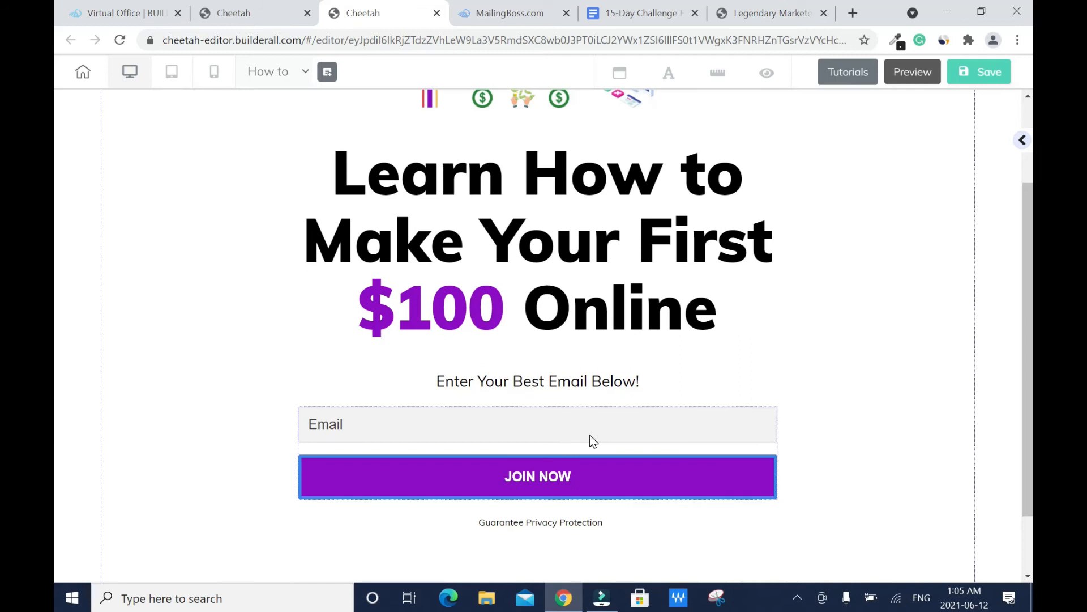
left_click(1022, 139)
scroll(1014, 170, "down", 5)
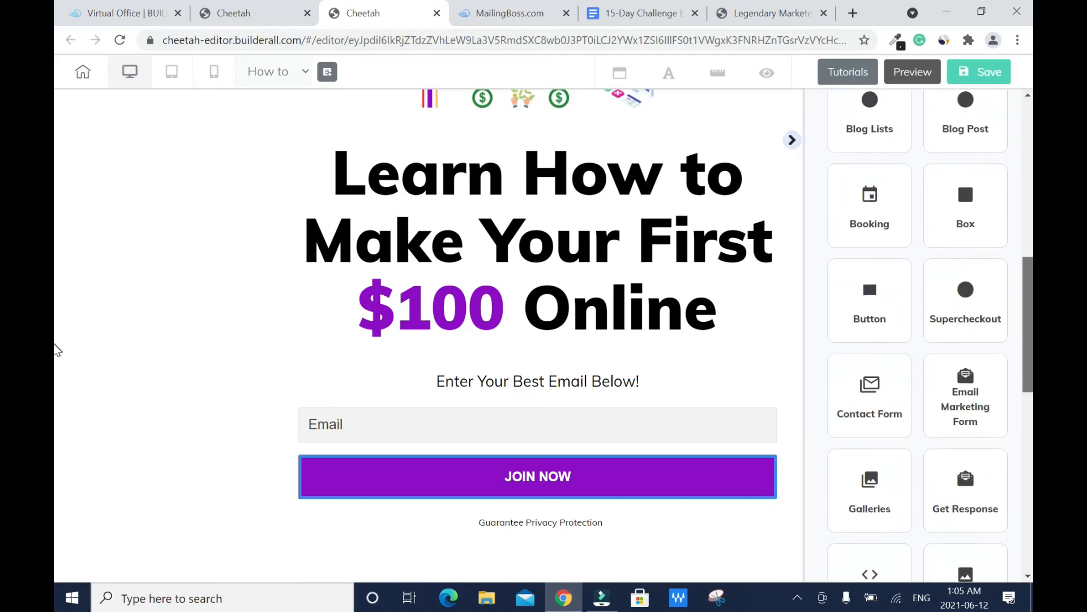
scroll(966, 327, "down", 1)
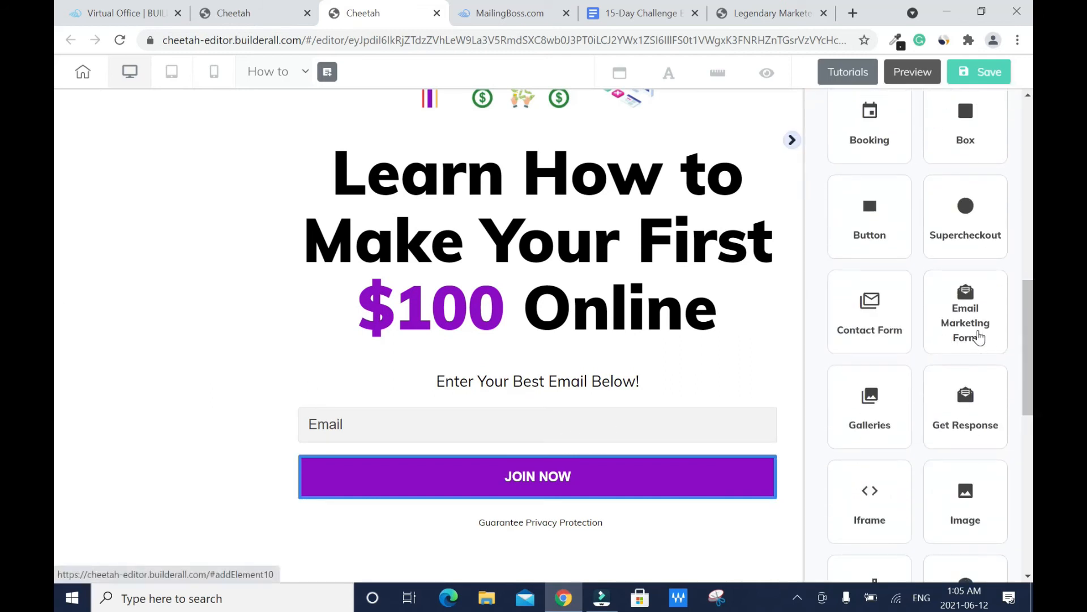
left_click(979, 338)
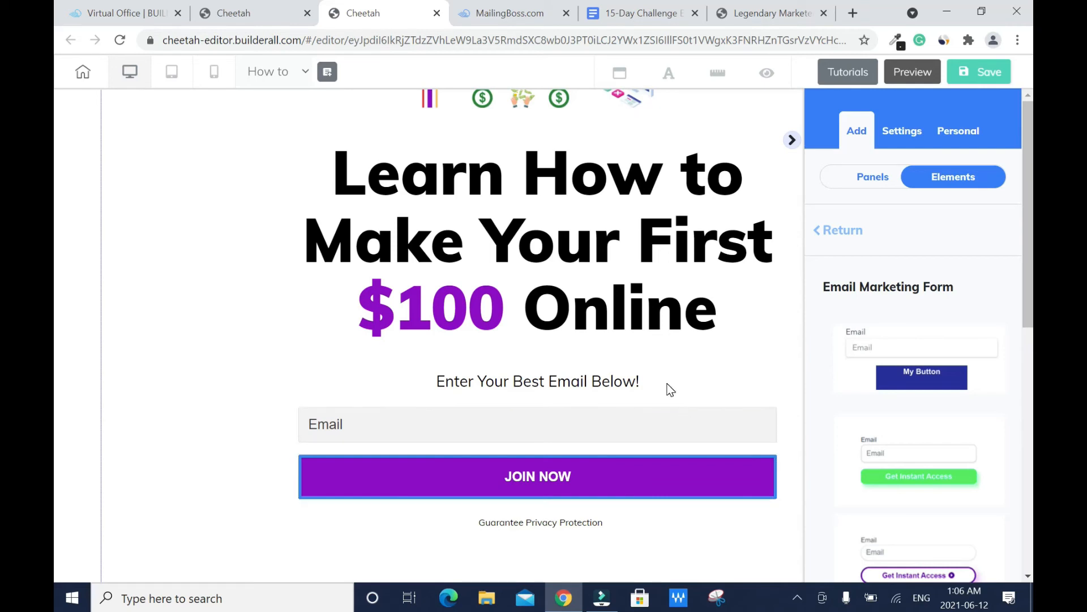
Step: Set the page's opt-in form to feed the How to start affiliate marketing list
left_click(539, 424)
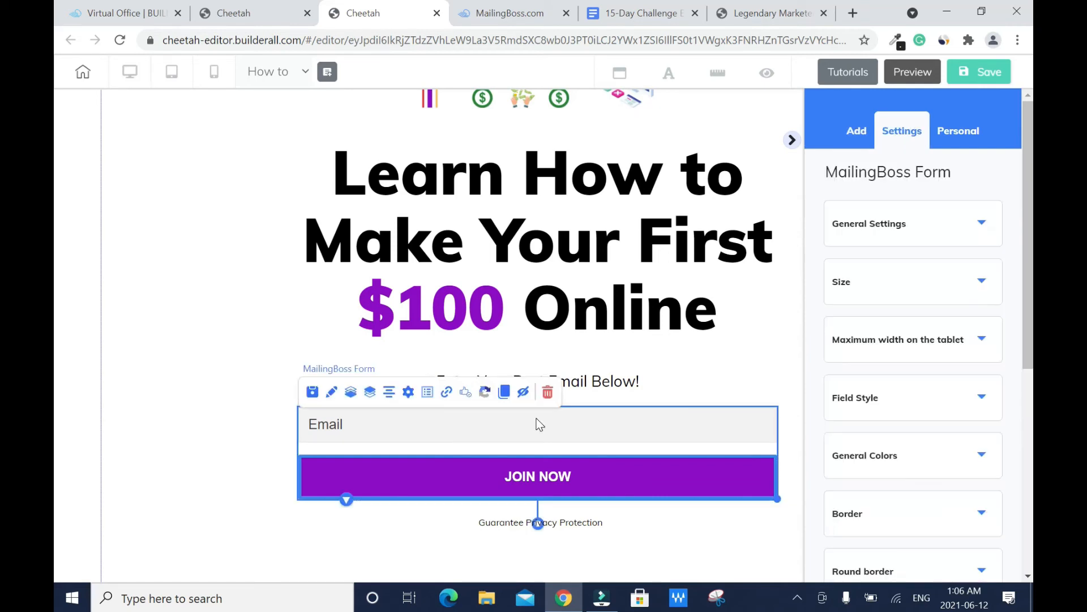
left_click(409, 393)
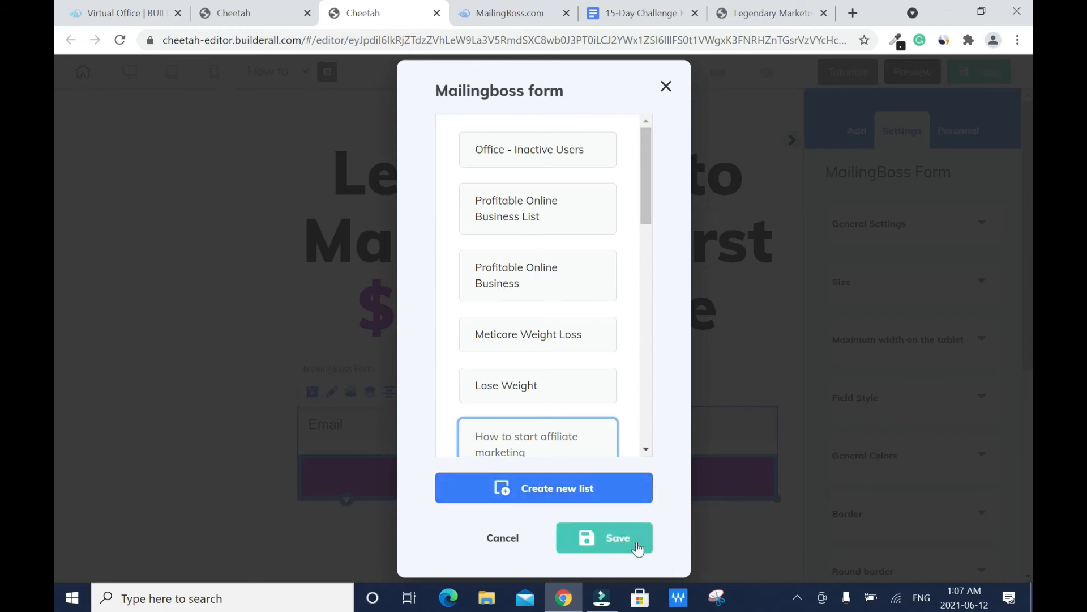
left_click(668, 92)
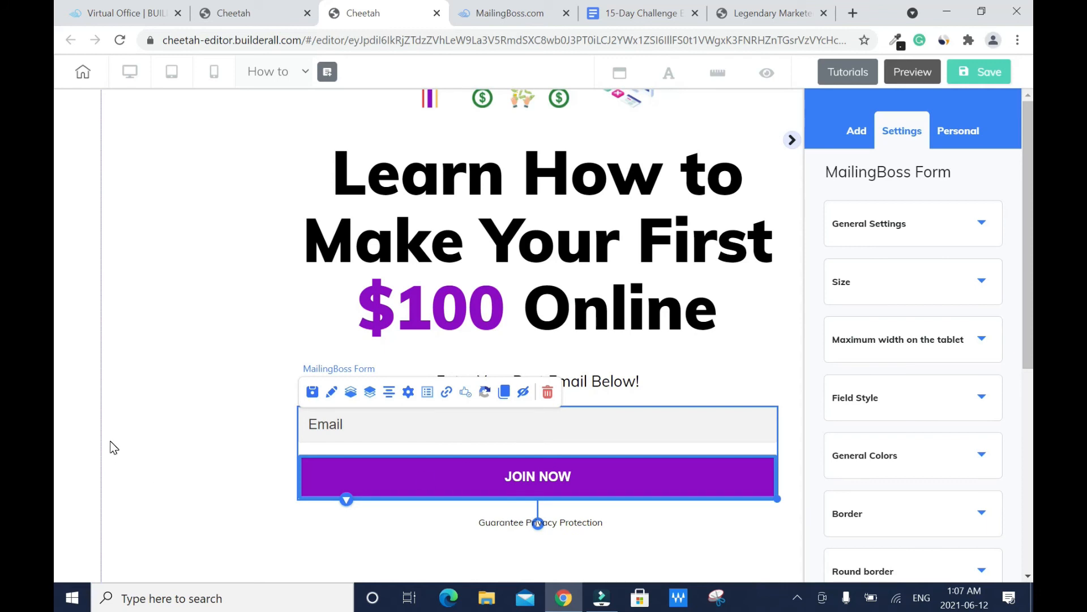
left_click(446, 393)
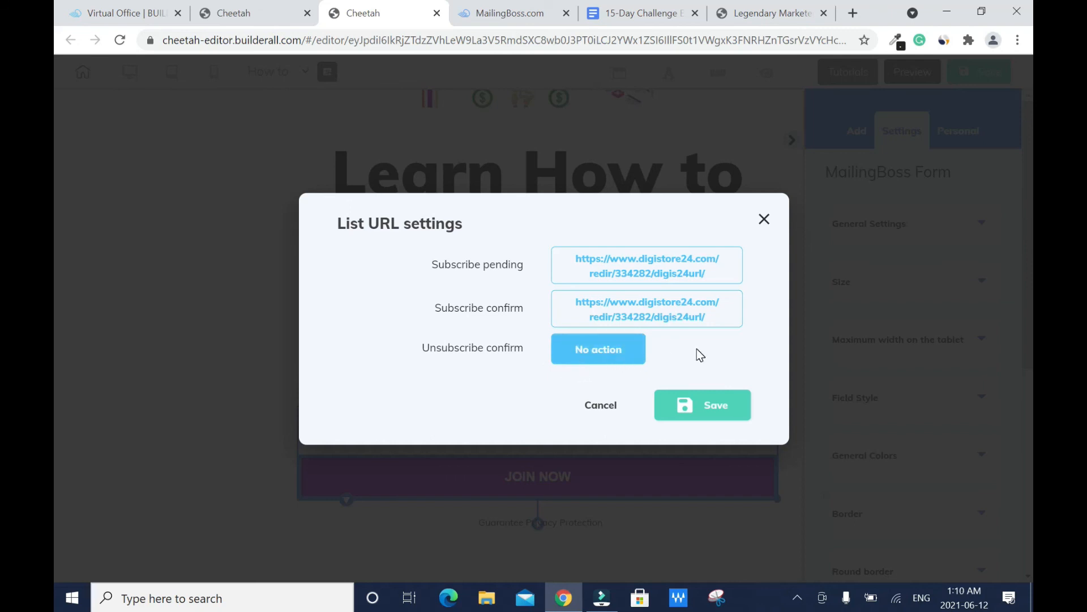
Step: Save the Digistore24 redirect link for both subscribe pending and subscribe confirm
left_click(708, 415)
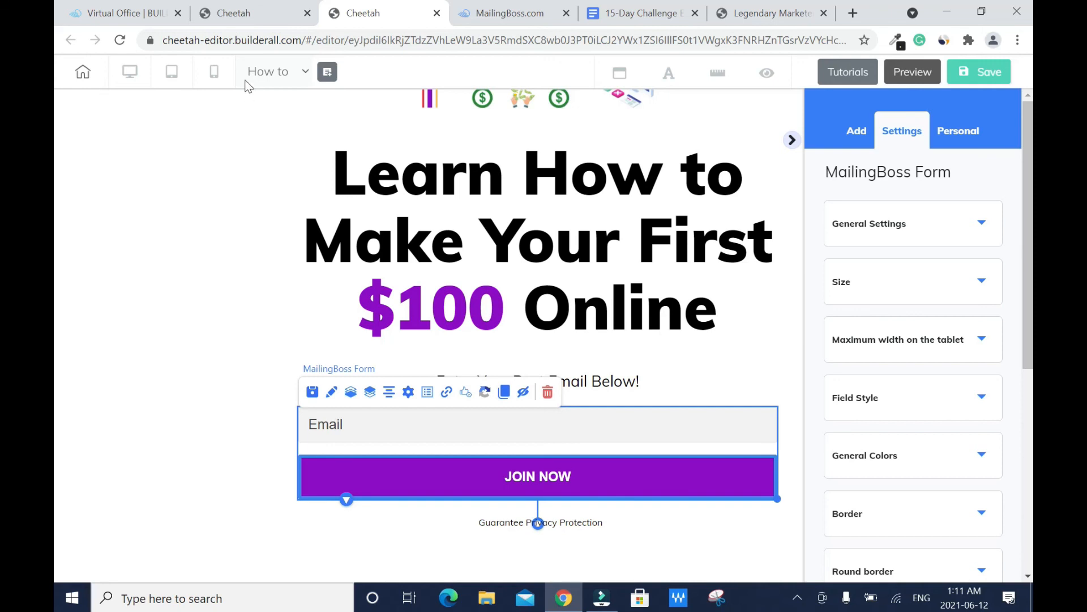
Step: Republish the How to start affiliate marketing site, then open Profitable Online Business from the websites list
left_click(234, 21)
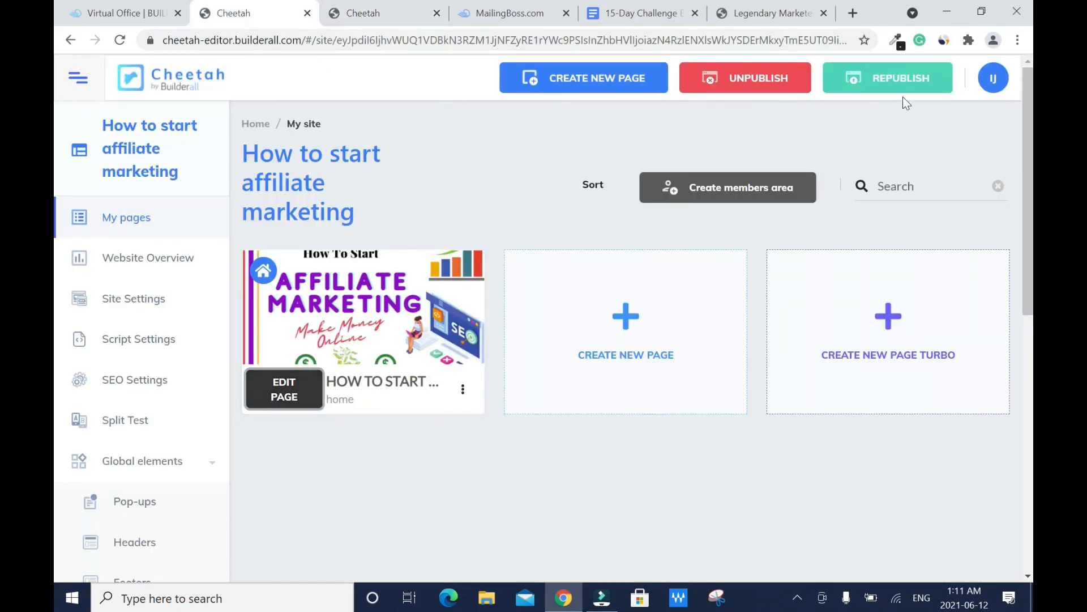
left_click(887, 82)
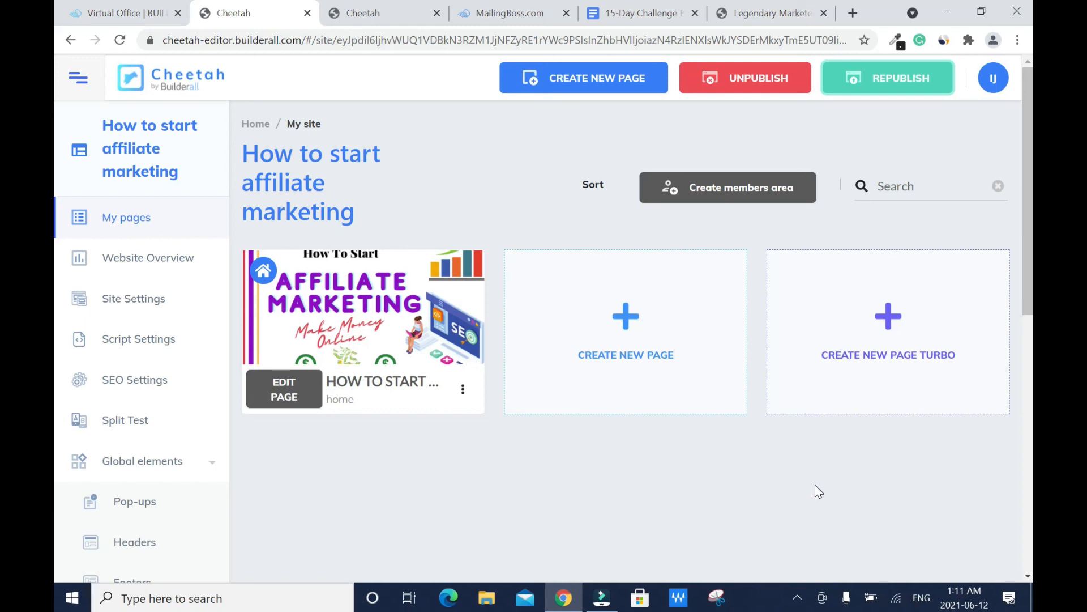
left_click(69, 38)
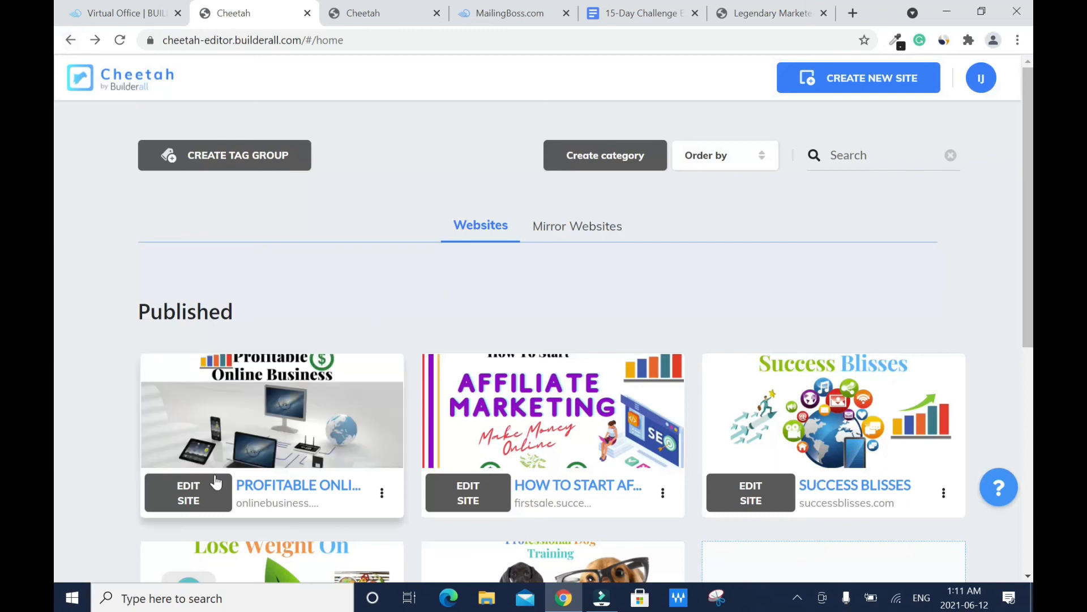
left_click(174, 504)
Step: Republish Profitable Online Business and view its live Work From Home page in a new tab
left_click(882, 80)
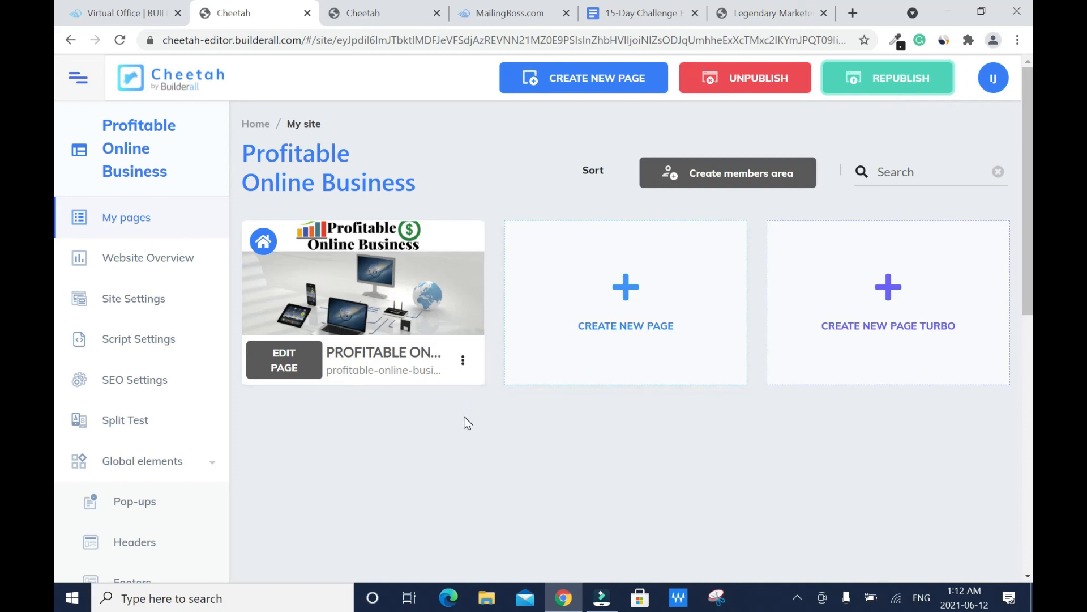
left_click(460, 364)
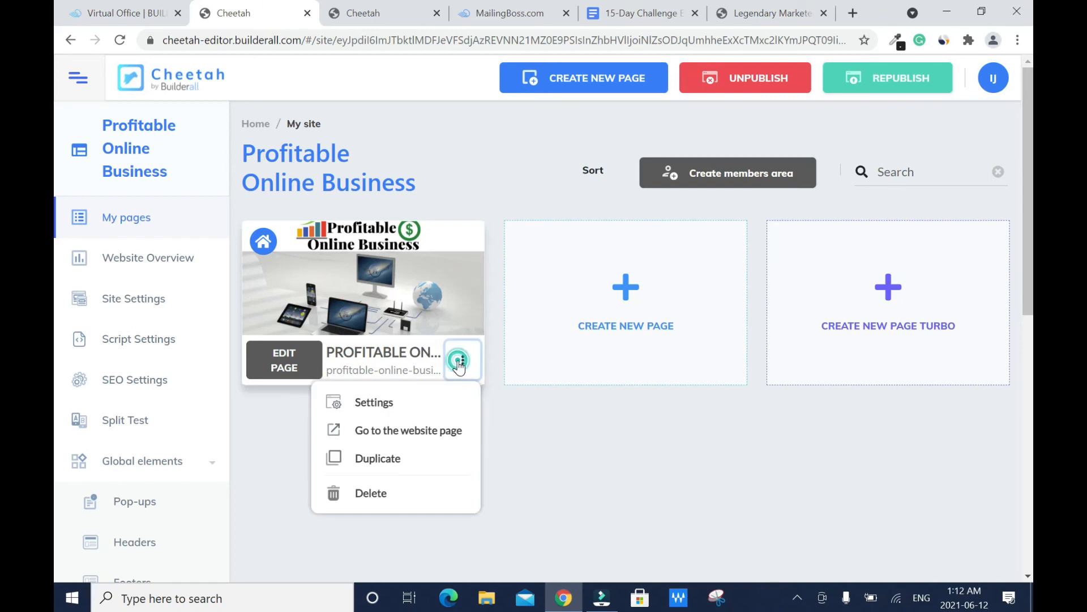
left_click(432, 436)
left_click_drag(163, 40, 400, 40)
left_click_drag(486, 39, 163, 35)
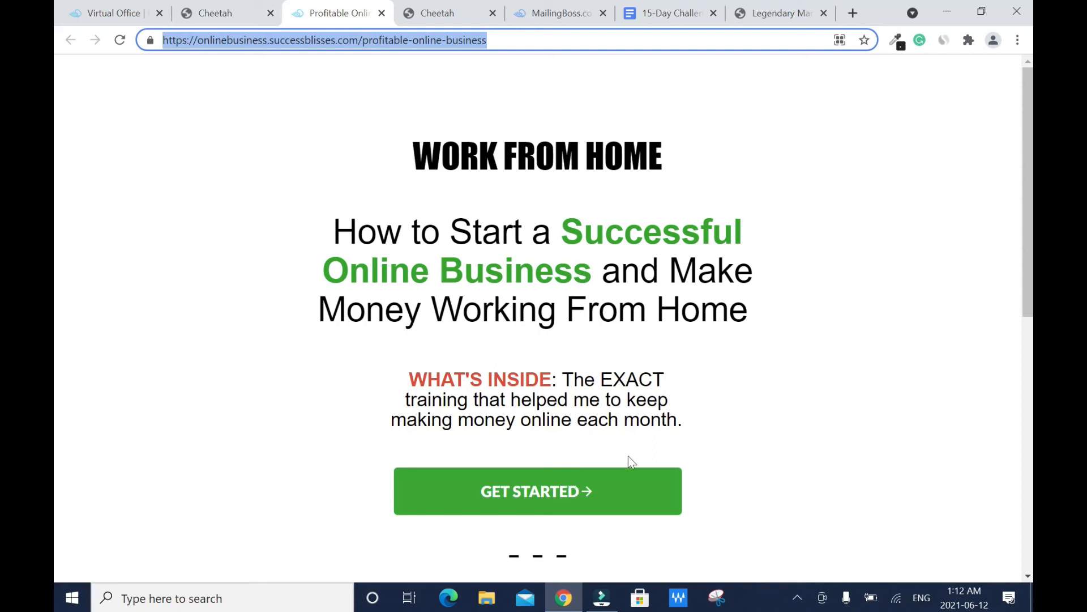
Step: Use GET STARTED on the live Work From Home page to show the Almost There sign-up popup
left_click(570, 496)
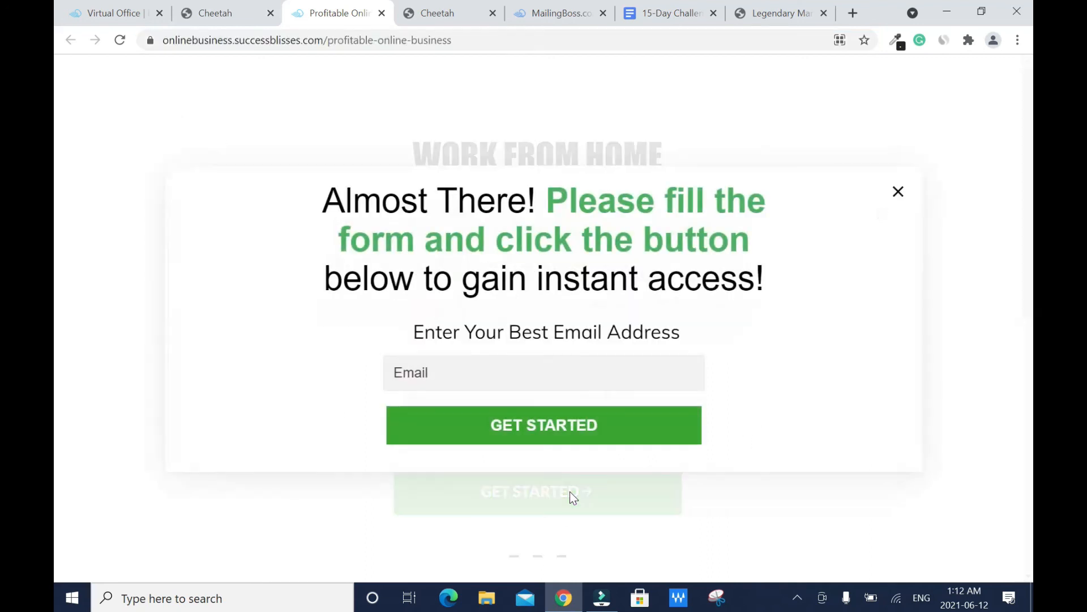